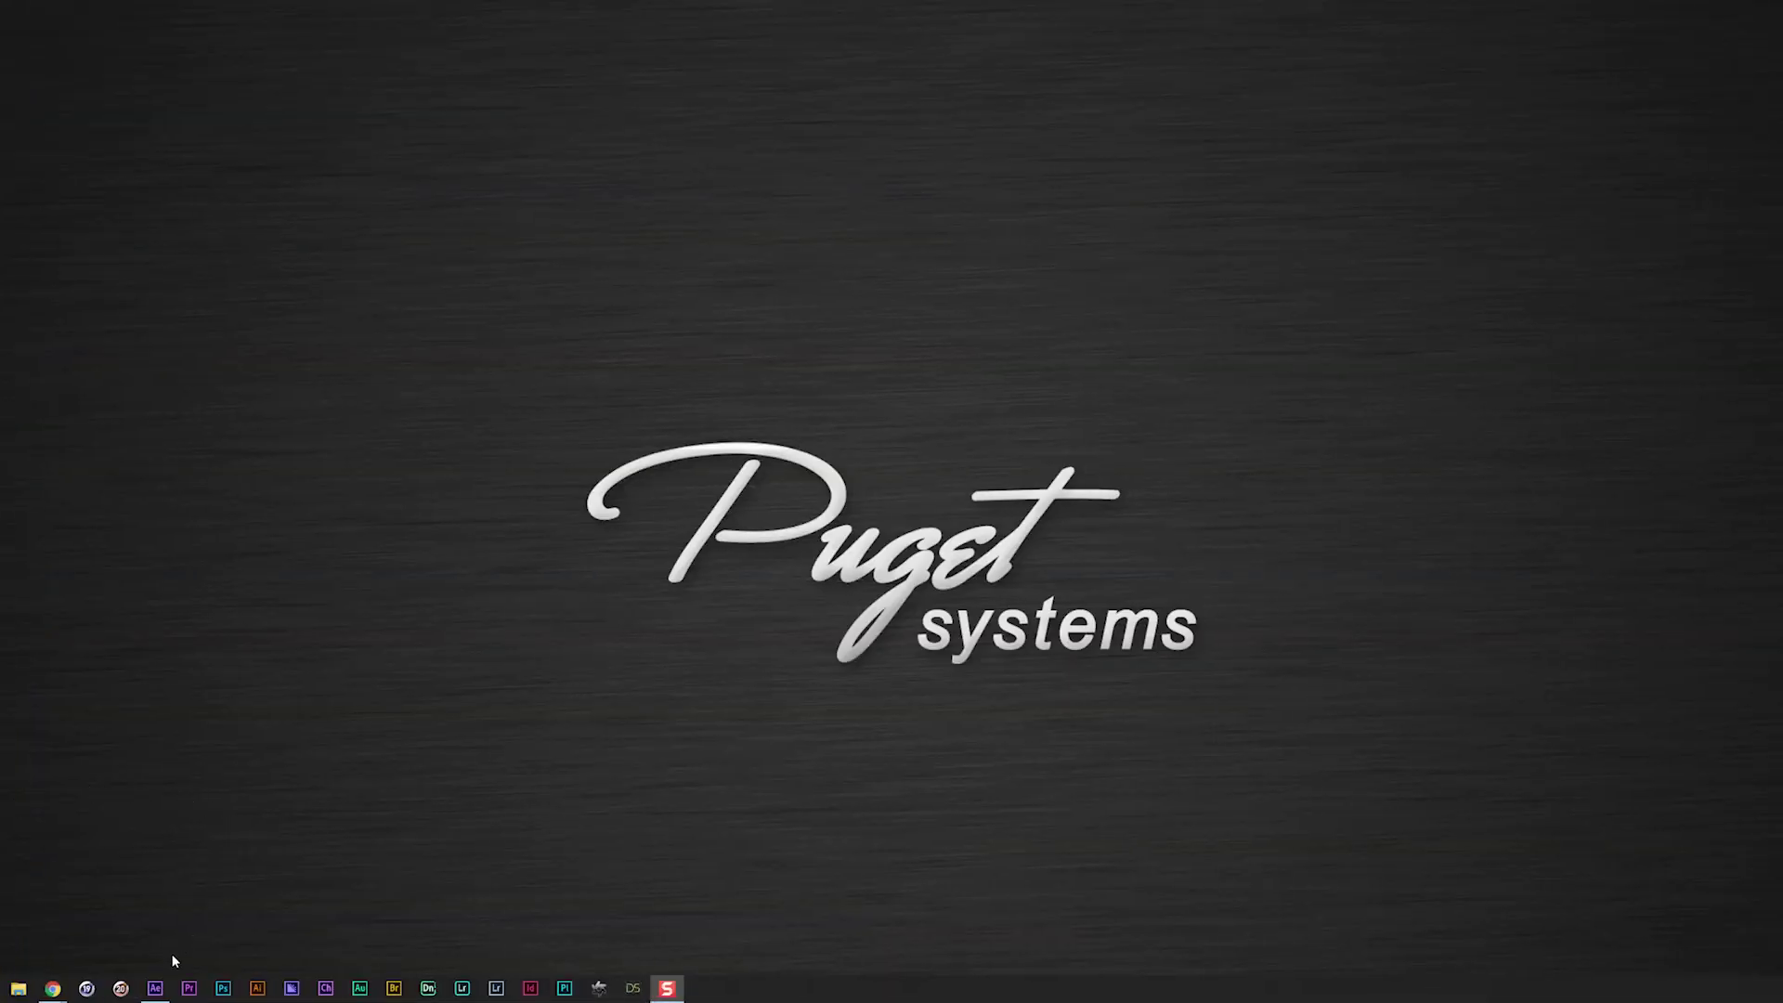
Stop the Great Balls of Fire preview and select the fire ball 1 precomp layer
click(155, 987)
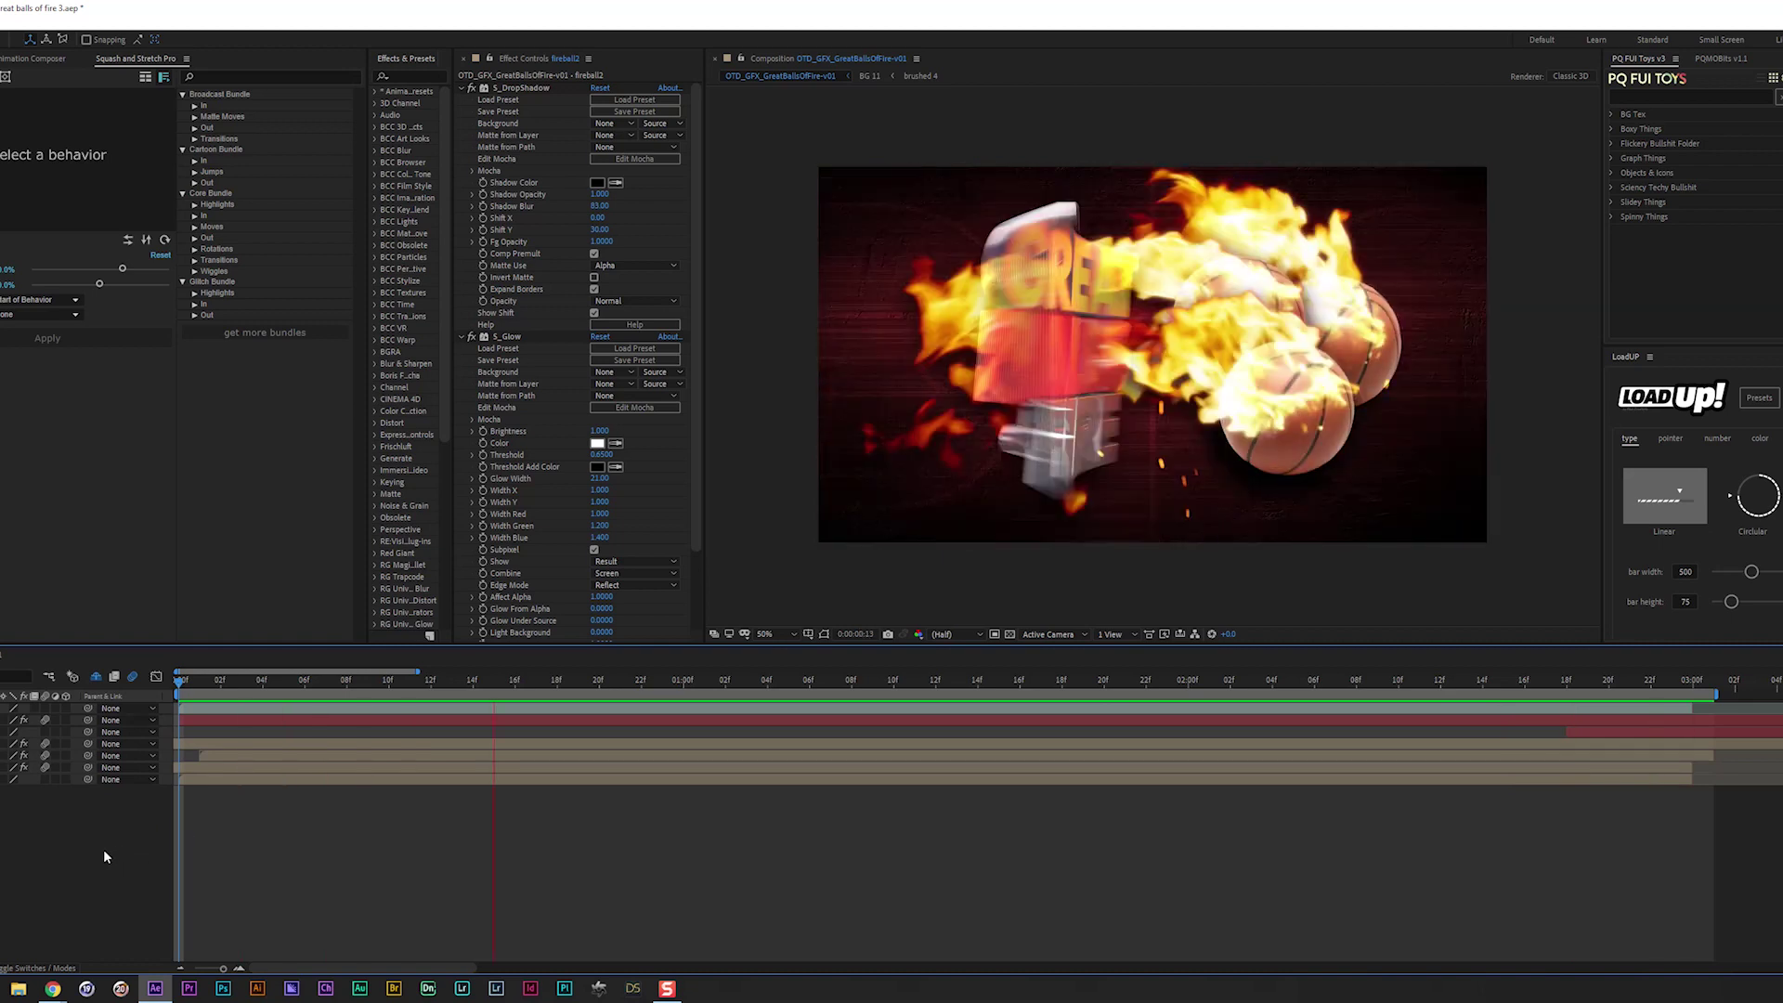
key(space)
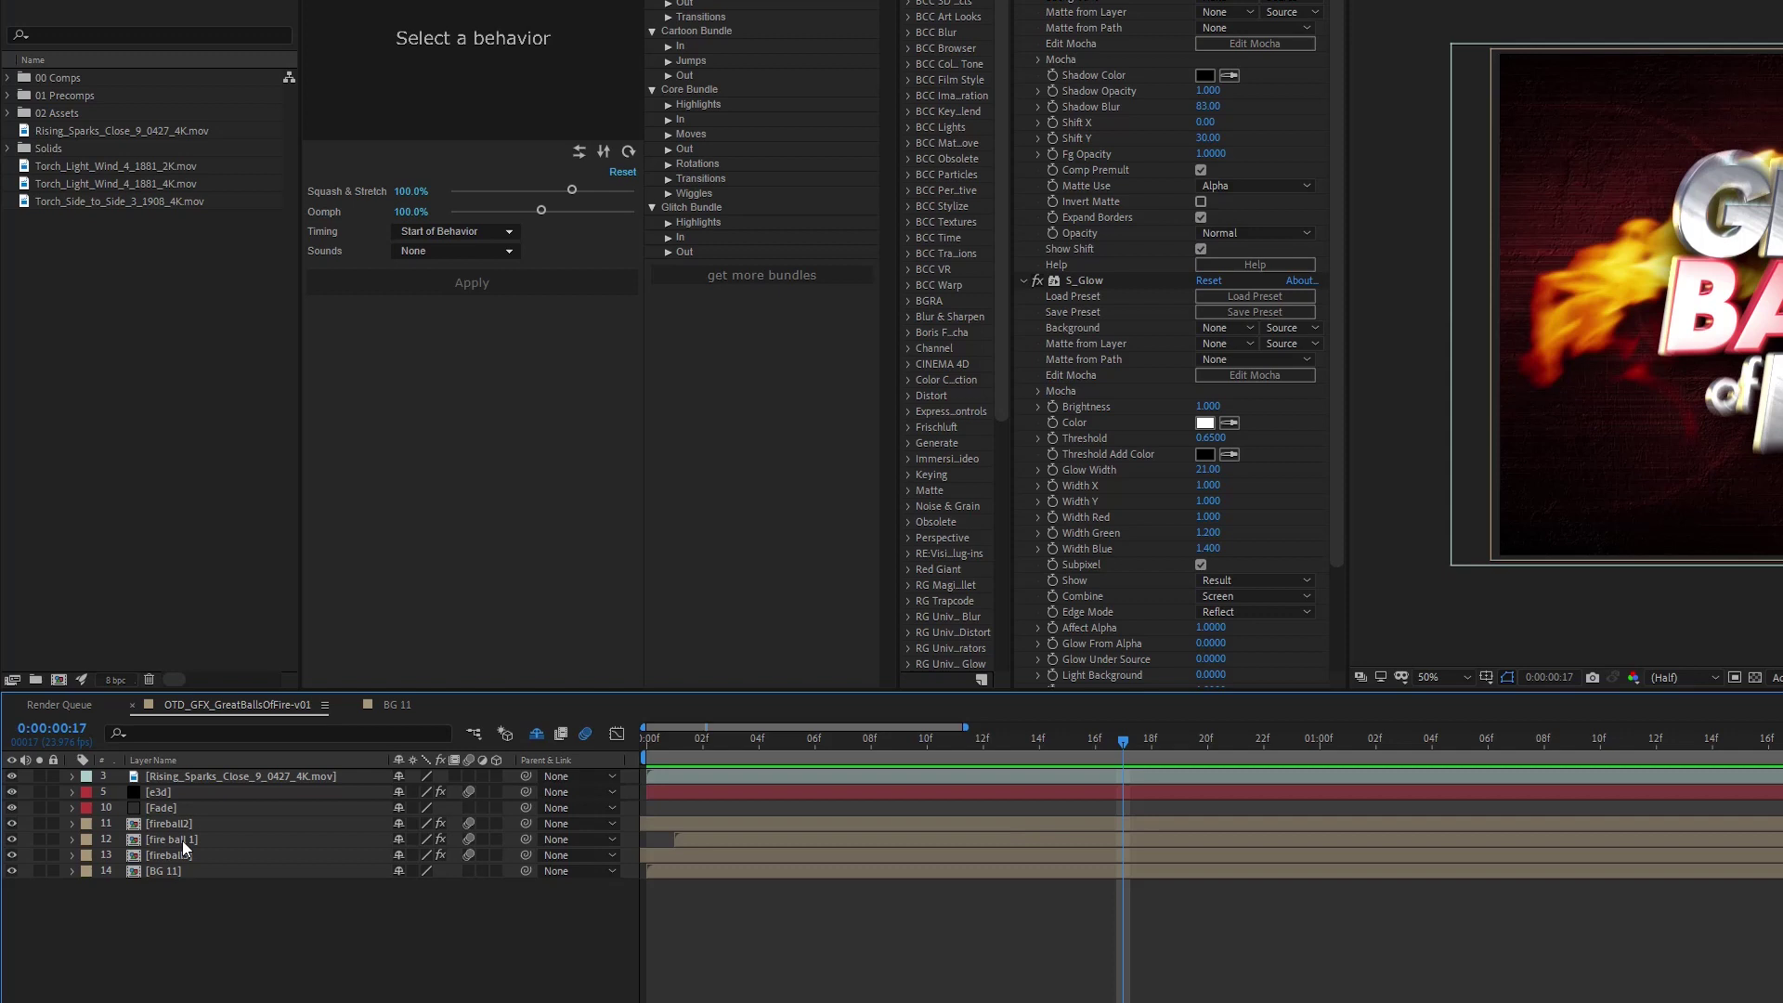
click(182, 840)
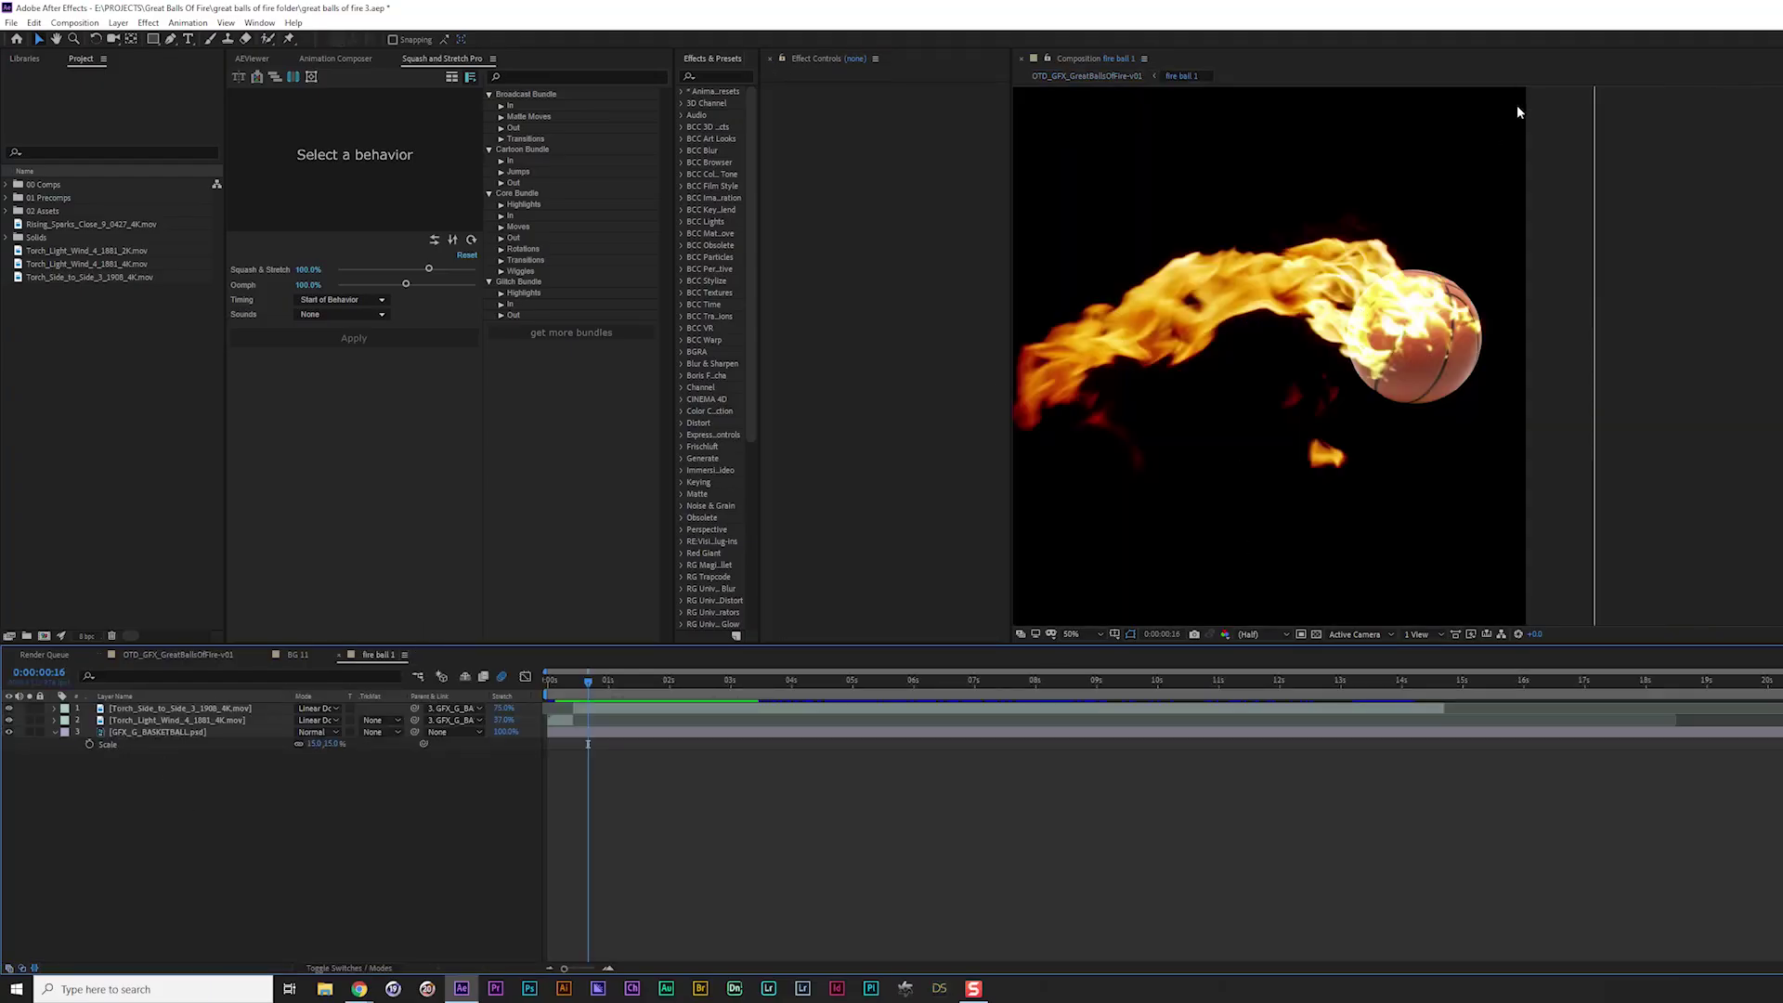
click(1079, 635)
click(1092, 663)
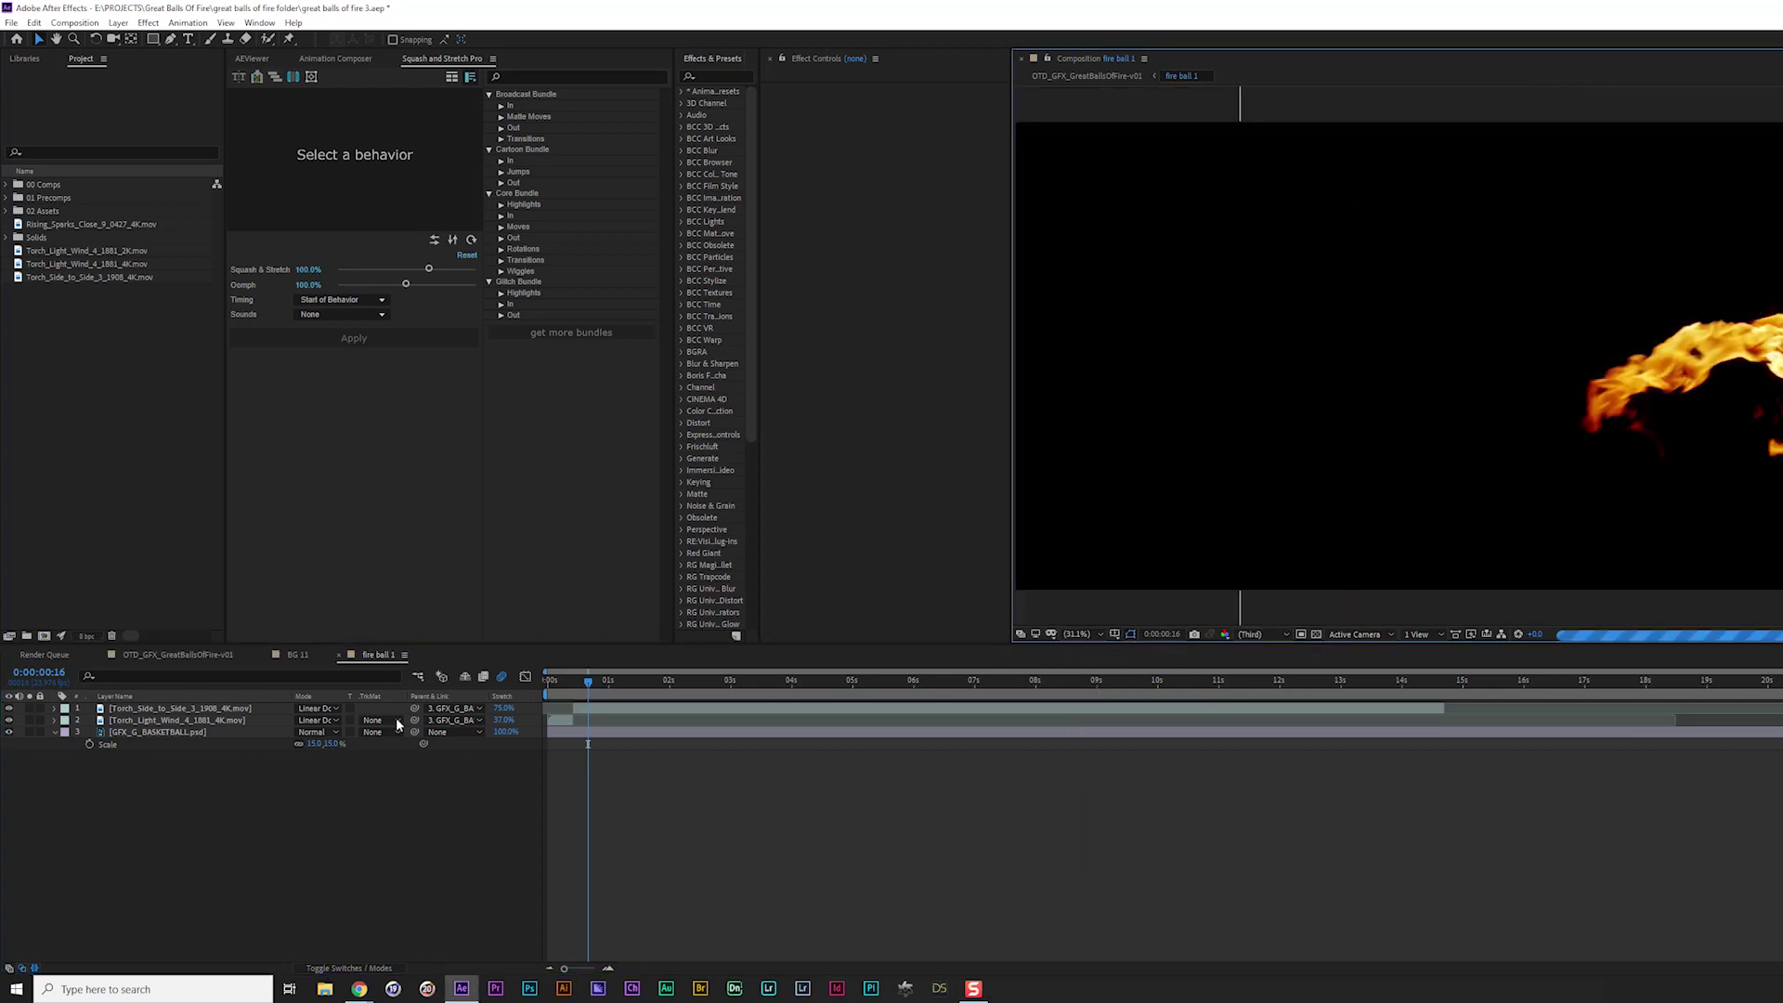
key(ctrl+k)
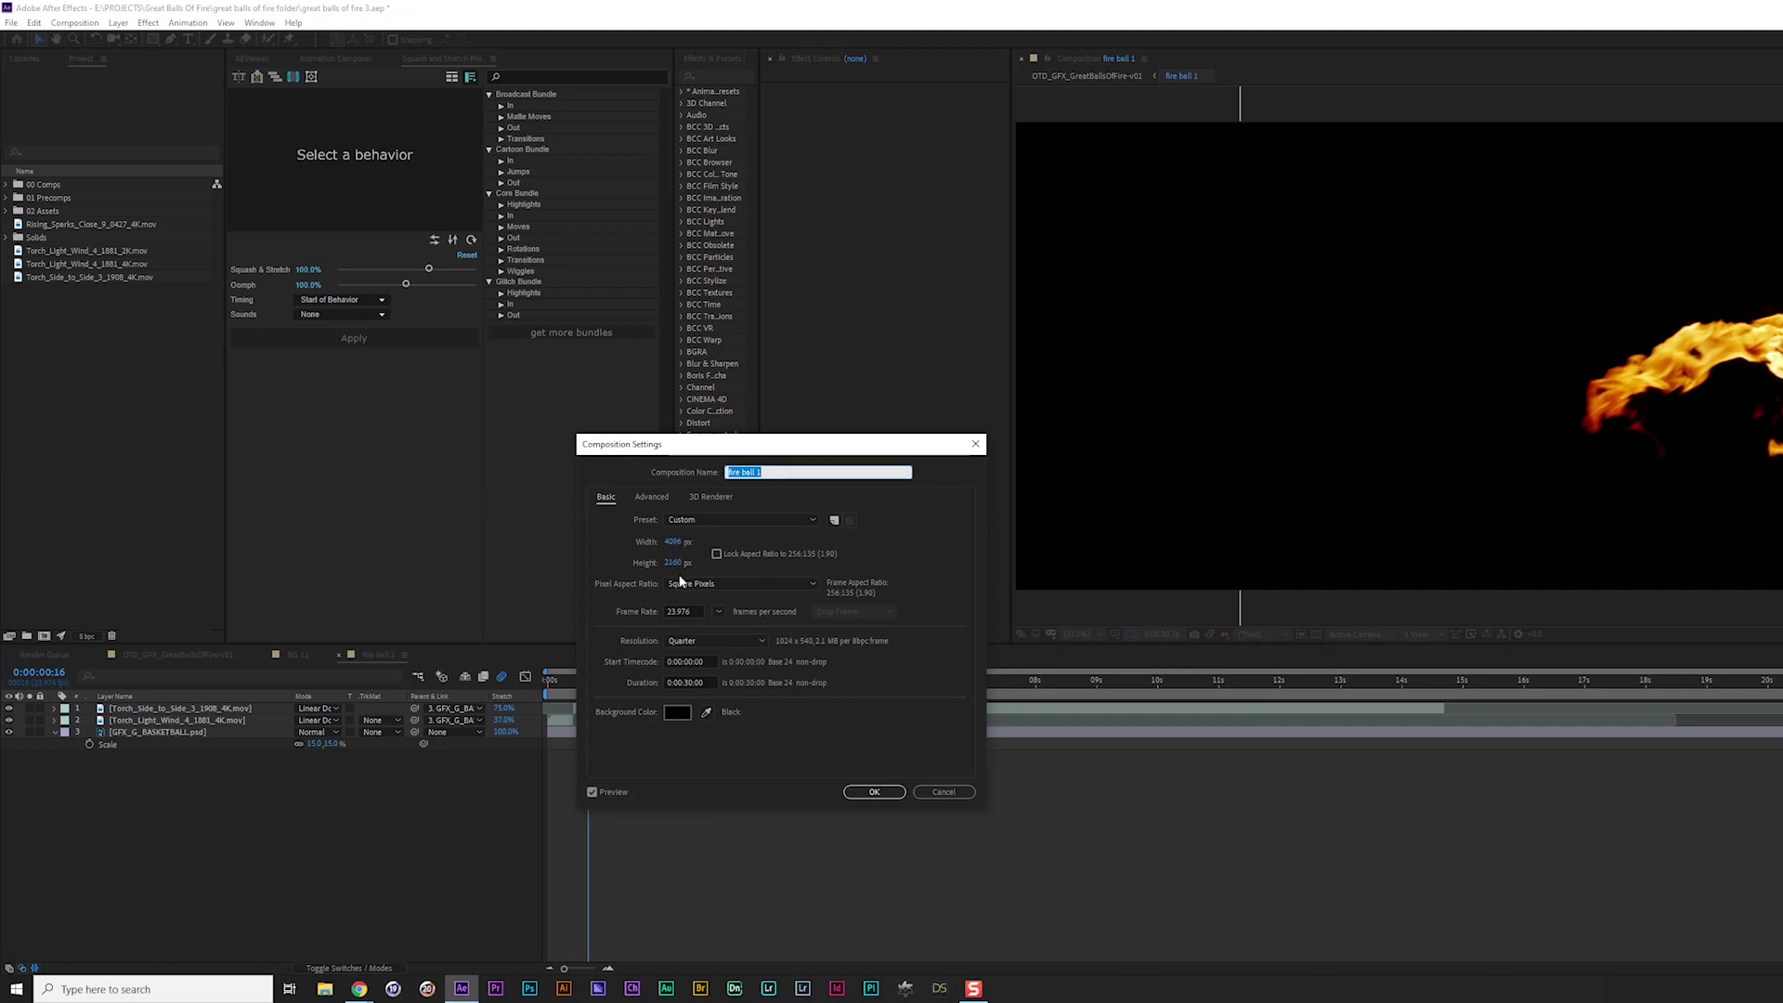
click(891, 793)
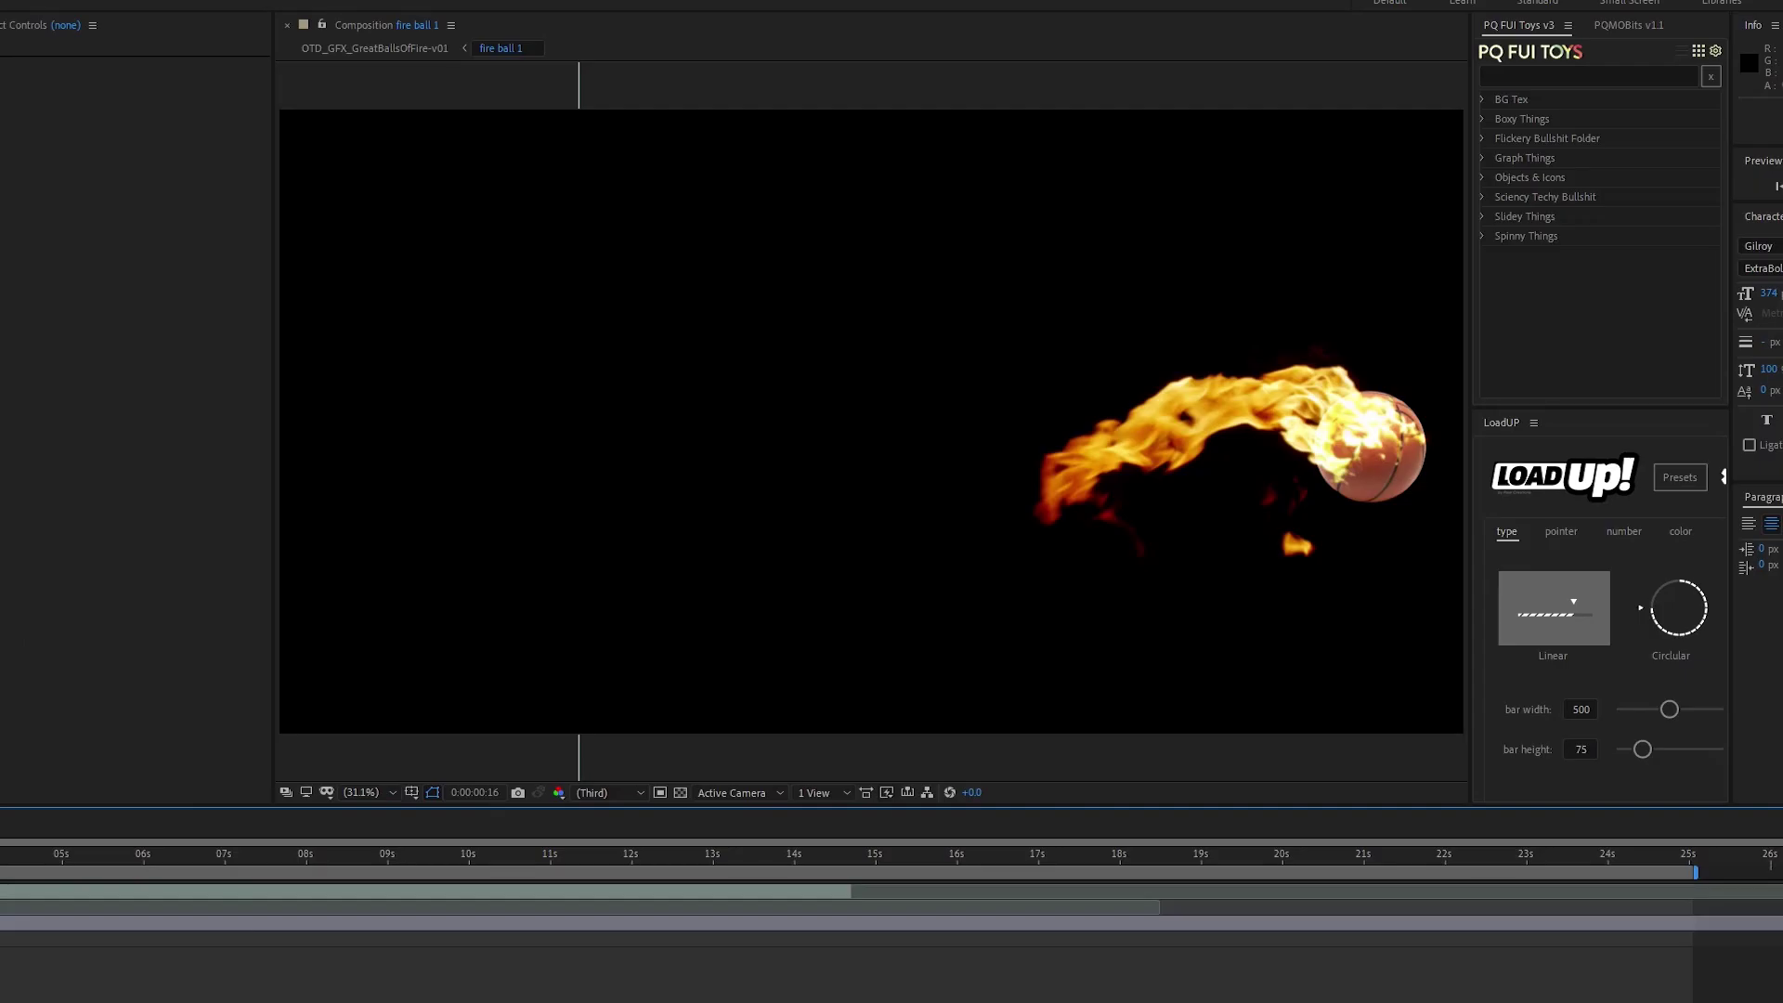
click(176, 892)
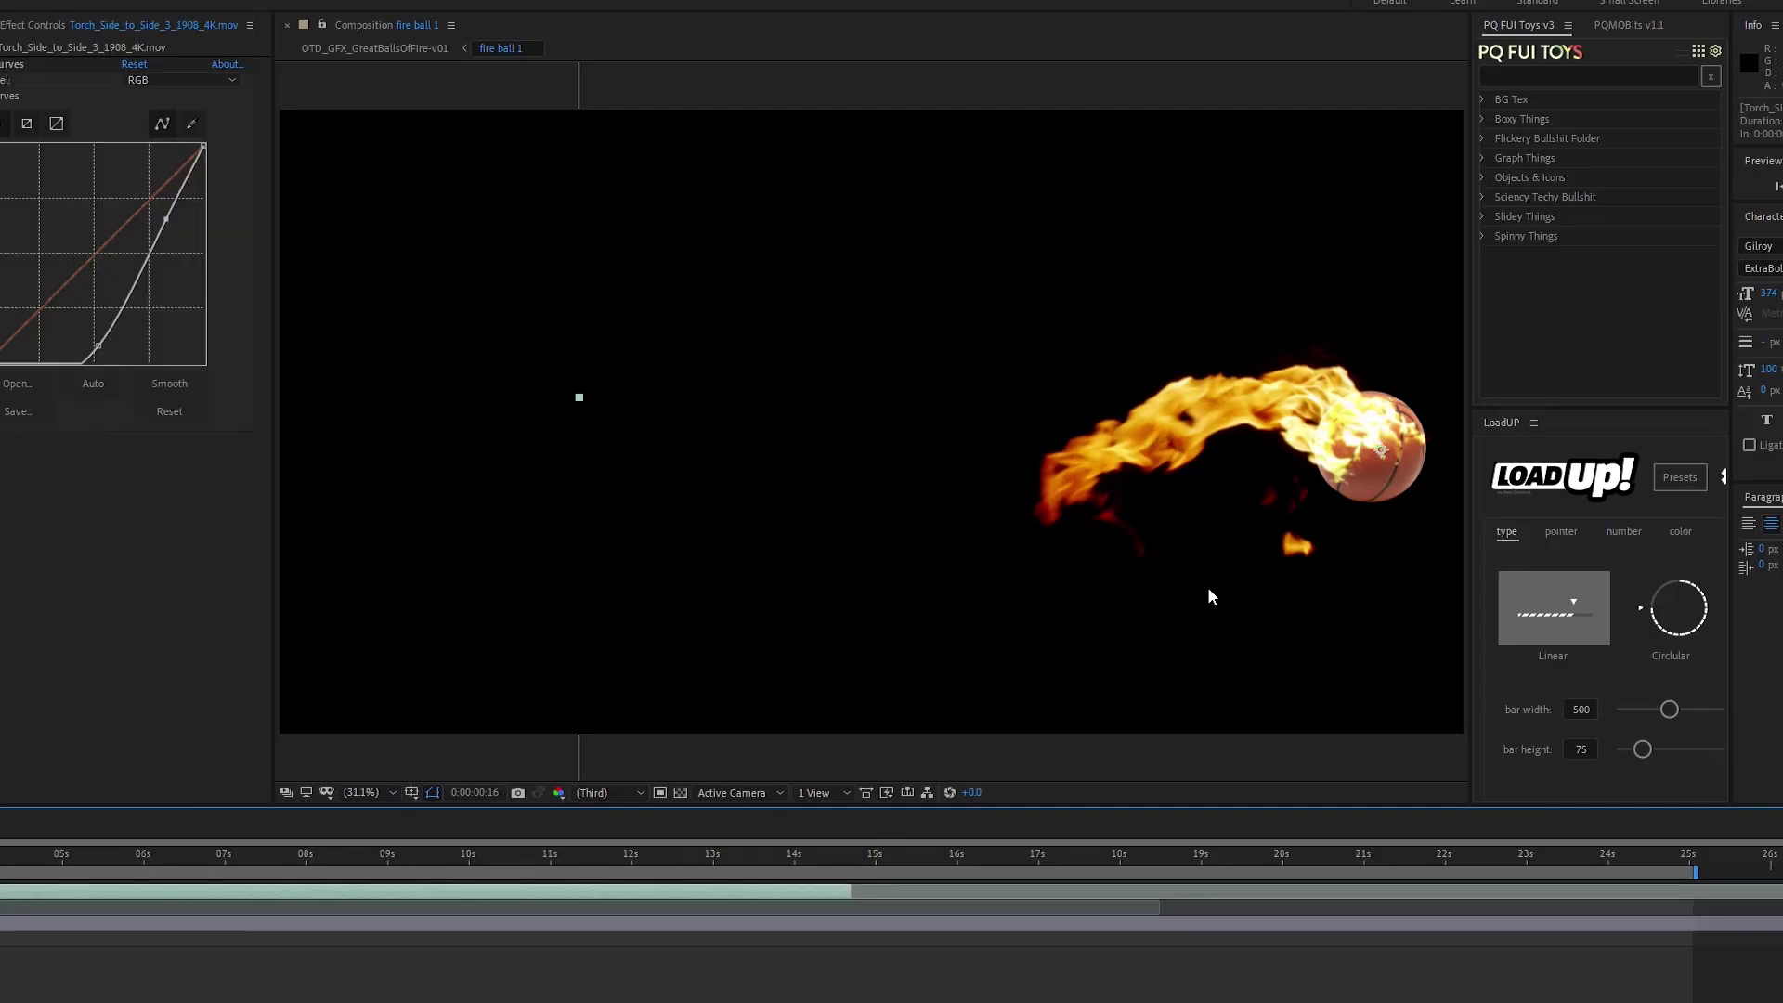
drag(7, 861, 376, 894)
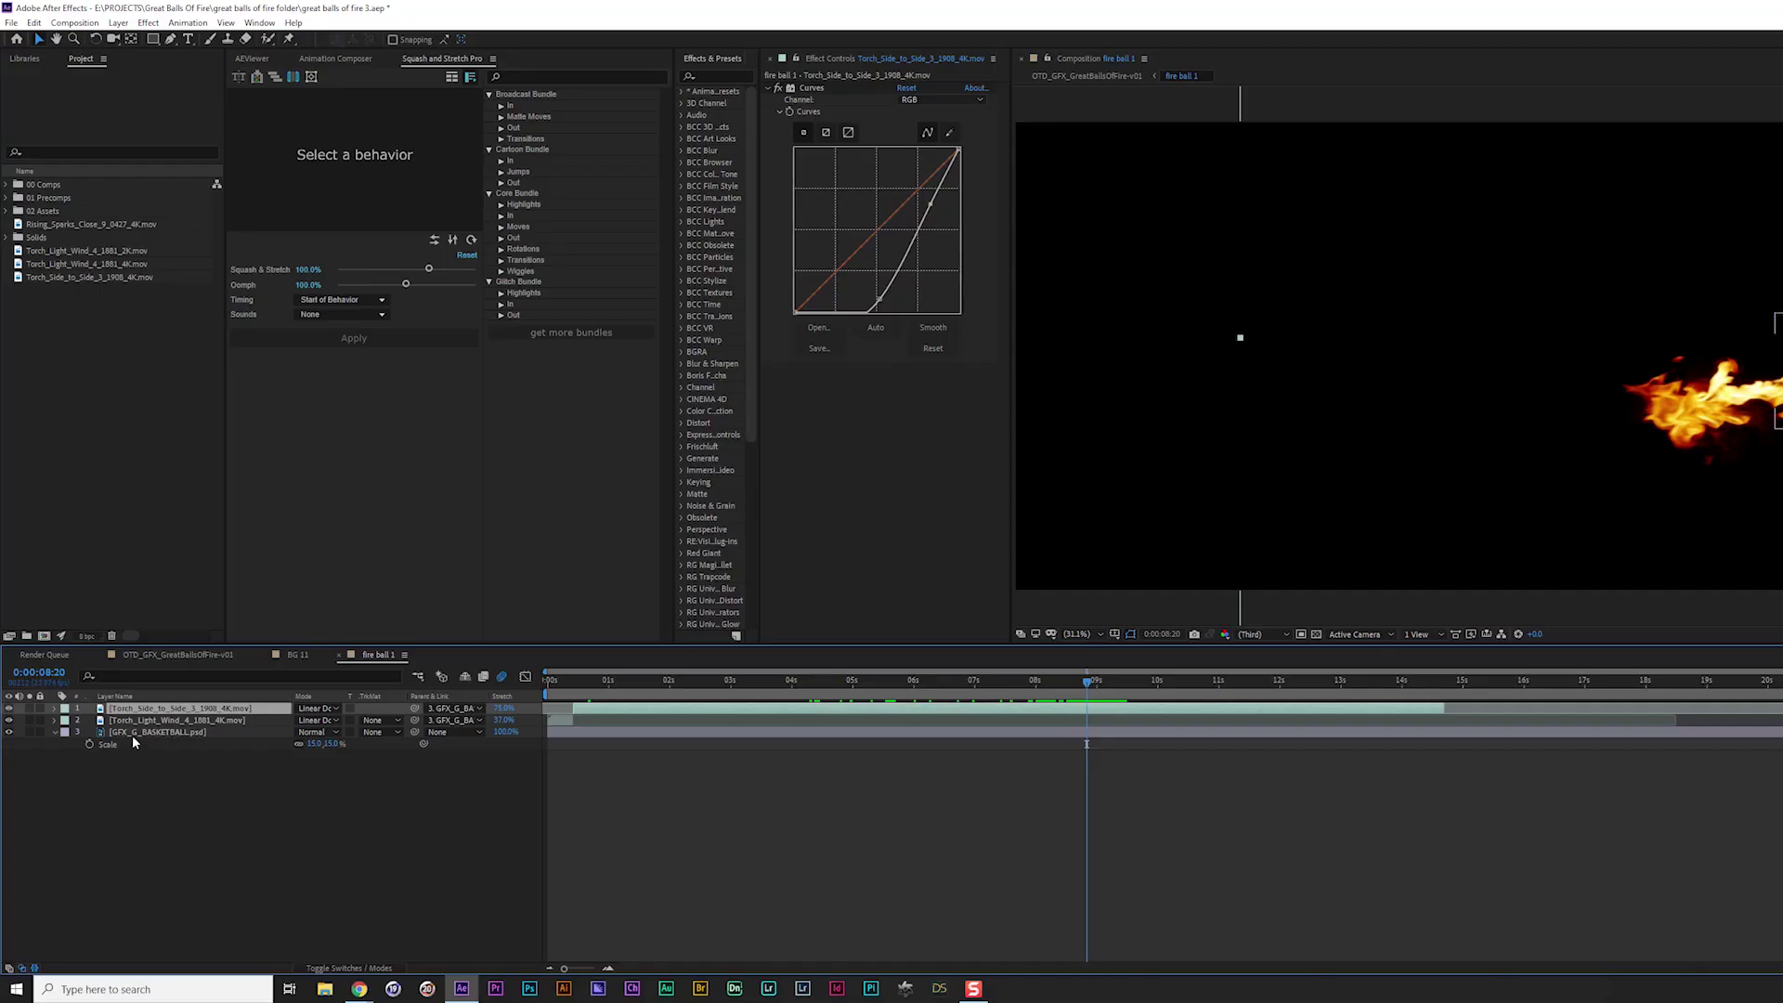
click(132, 732)
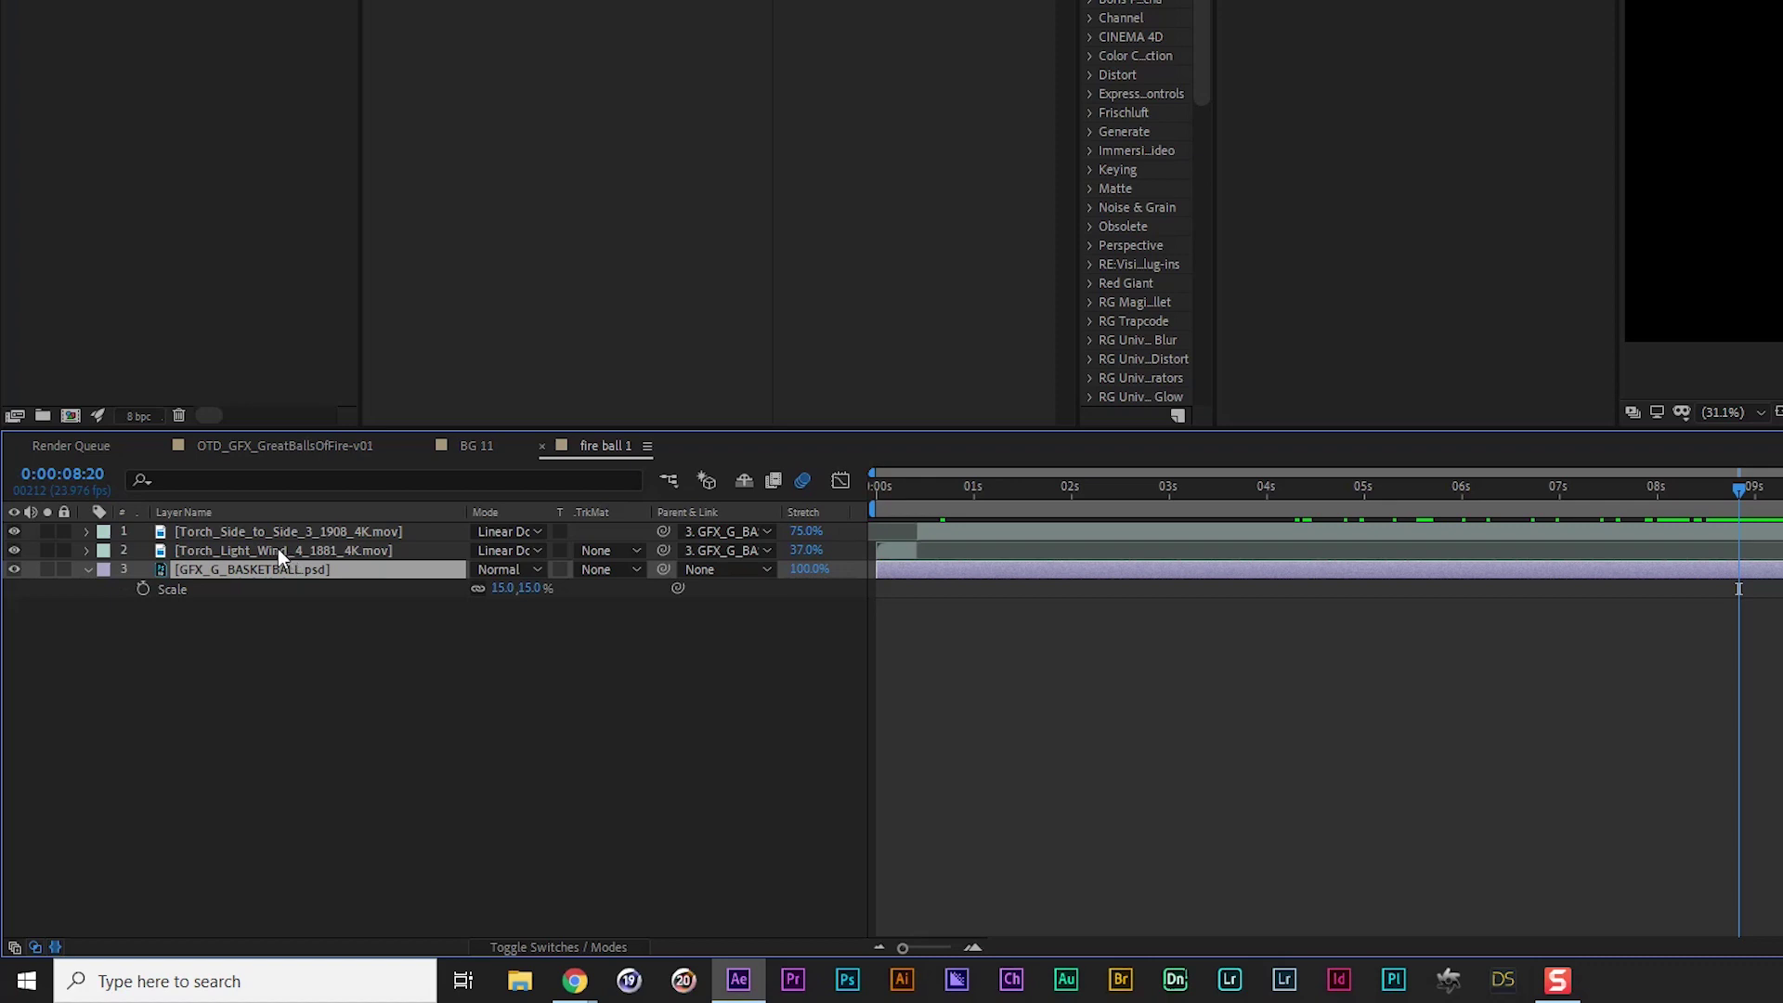
click(277, 550)
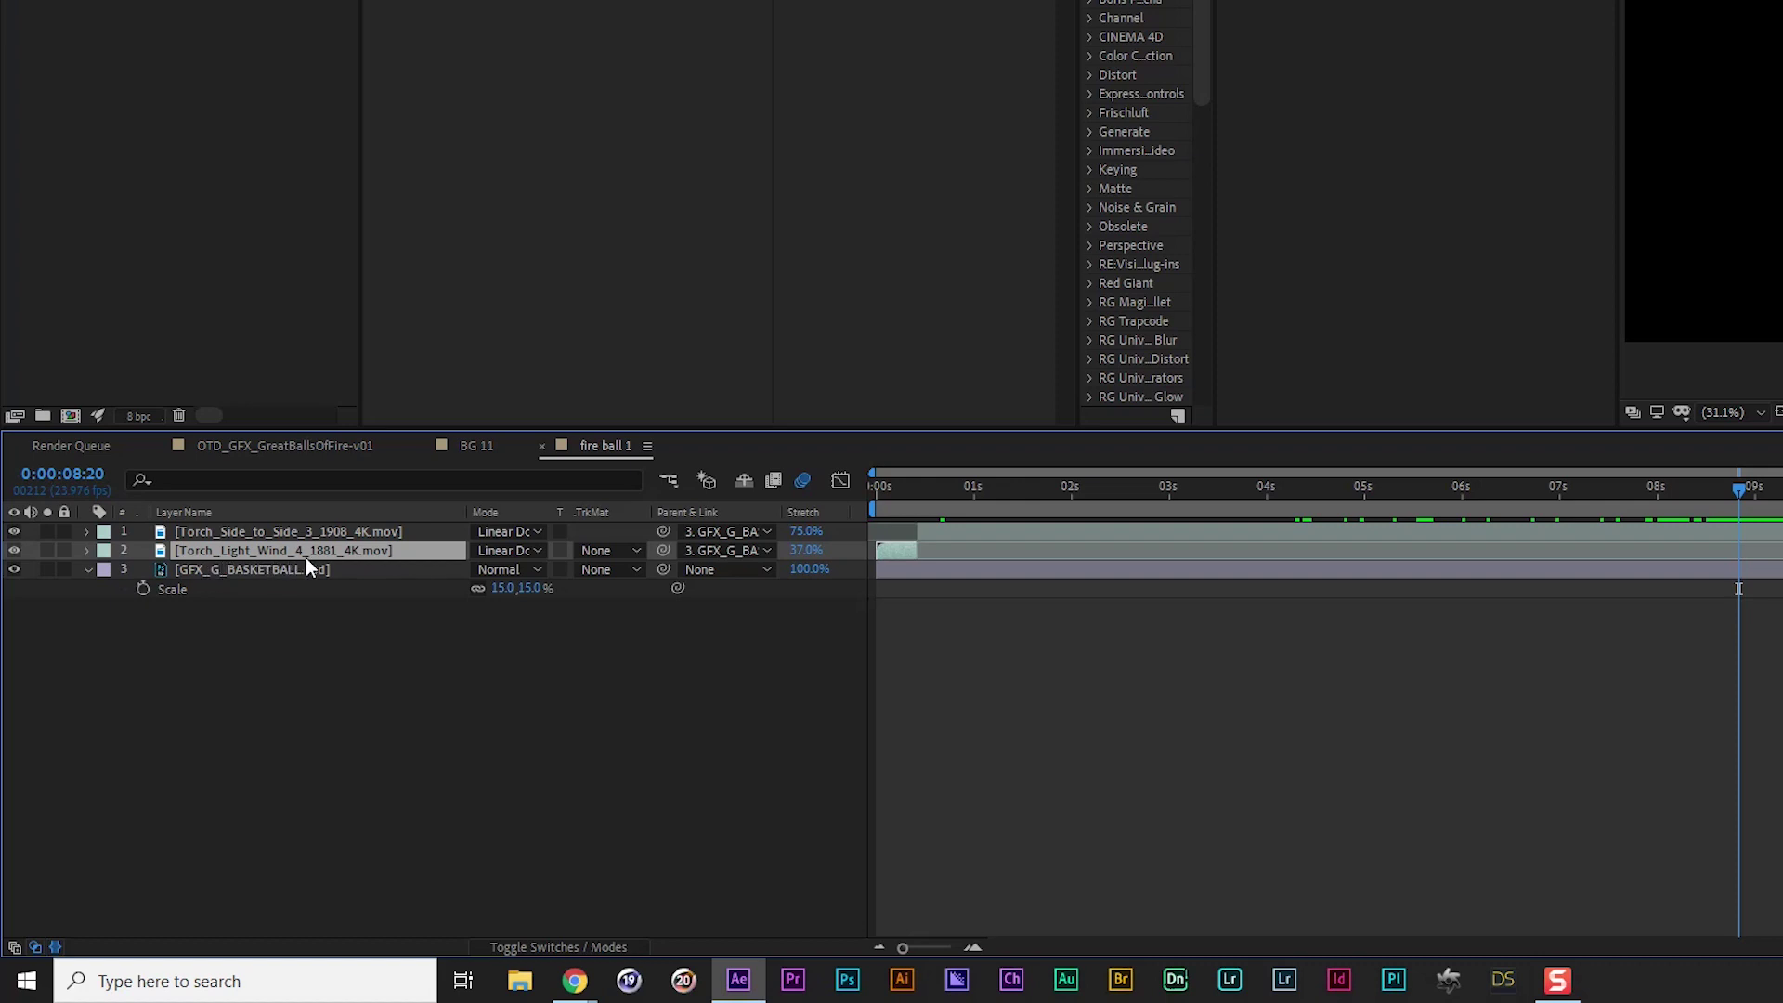
drag(879, 490, 908, 527)
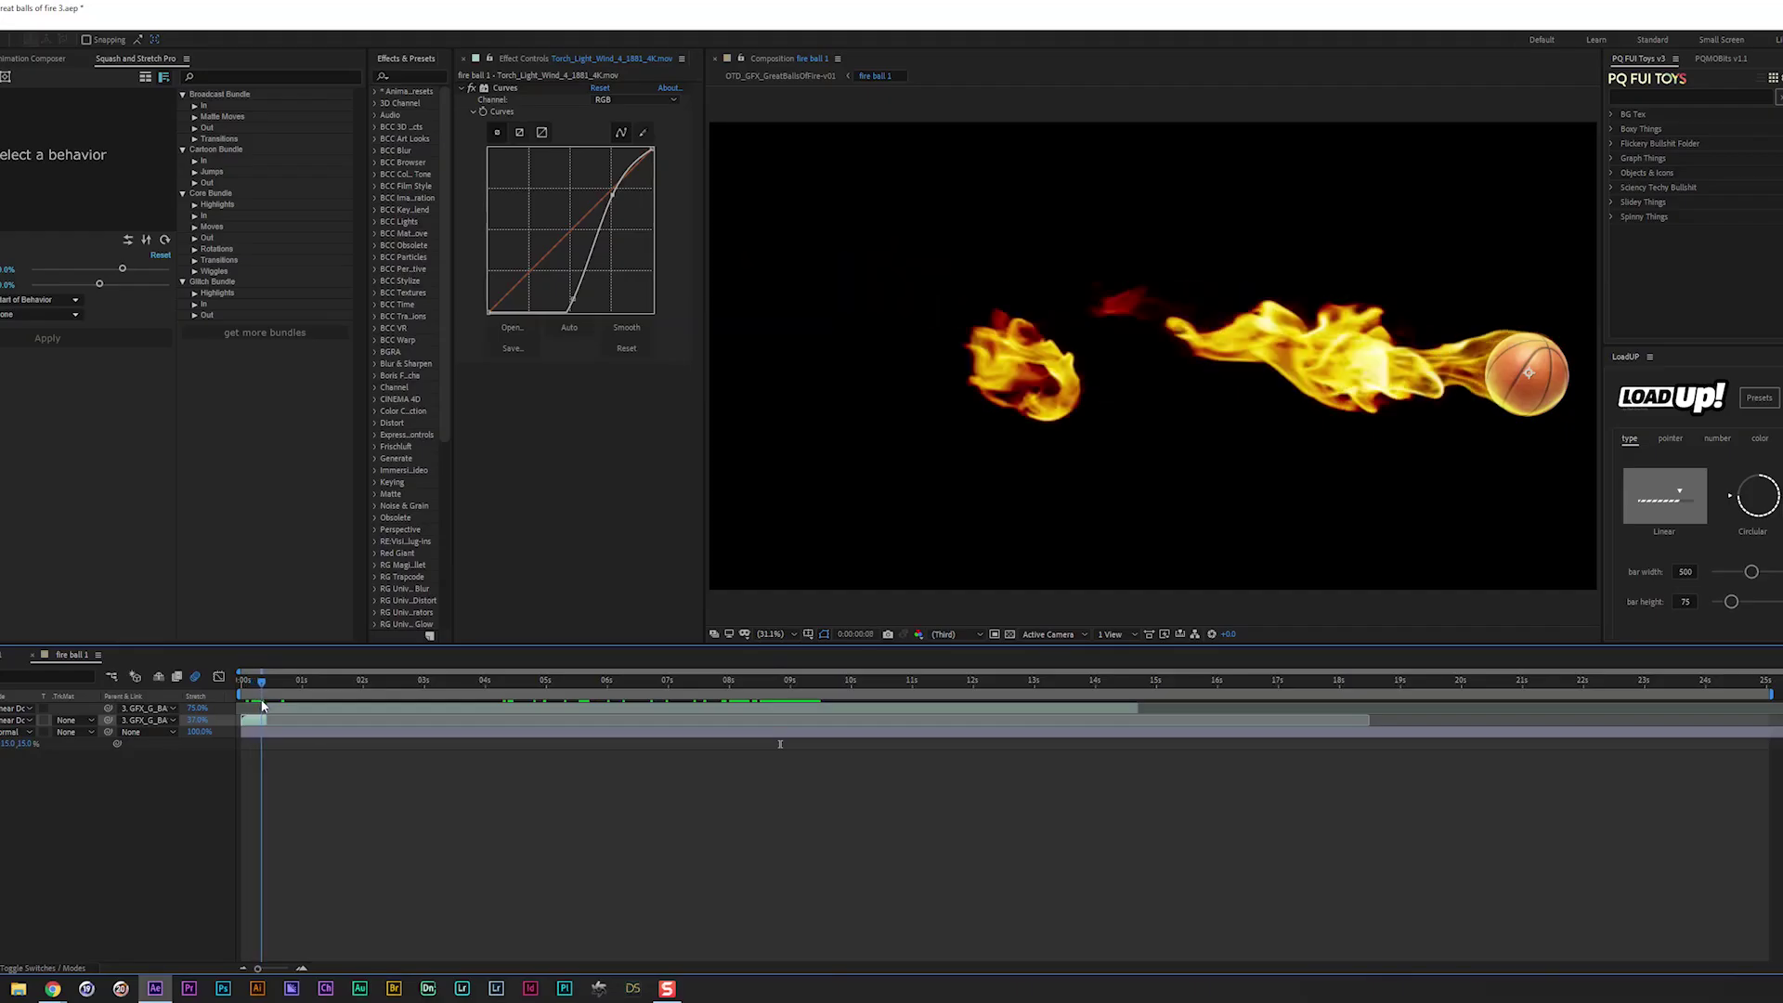
drag(263, 708, 466, 807)
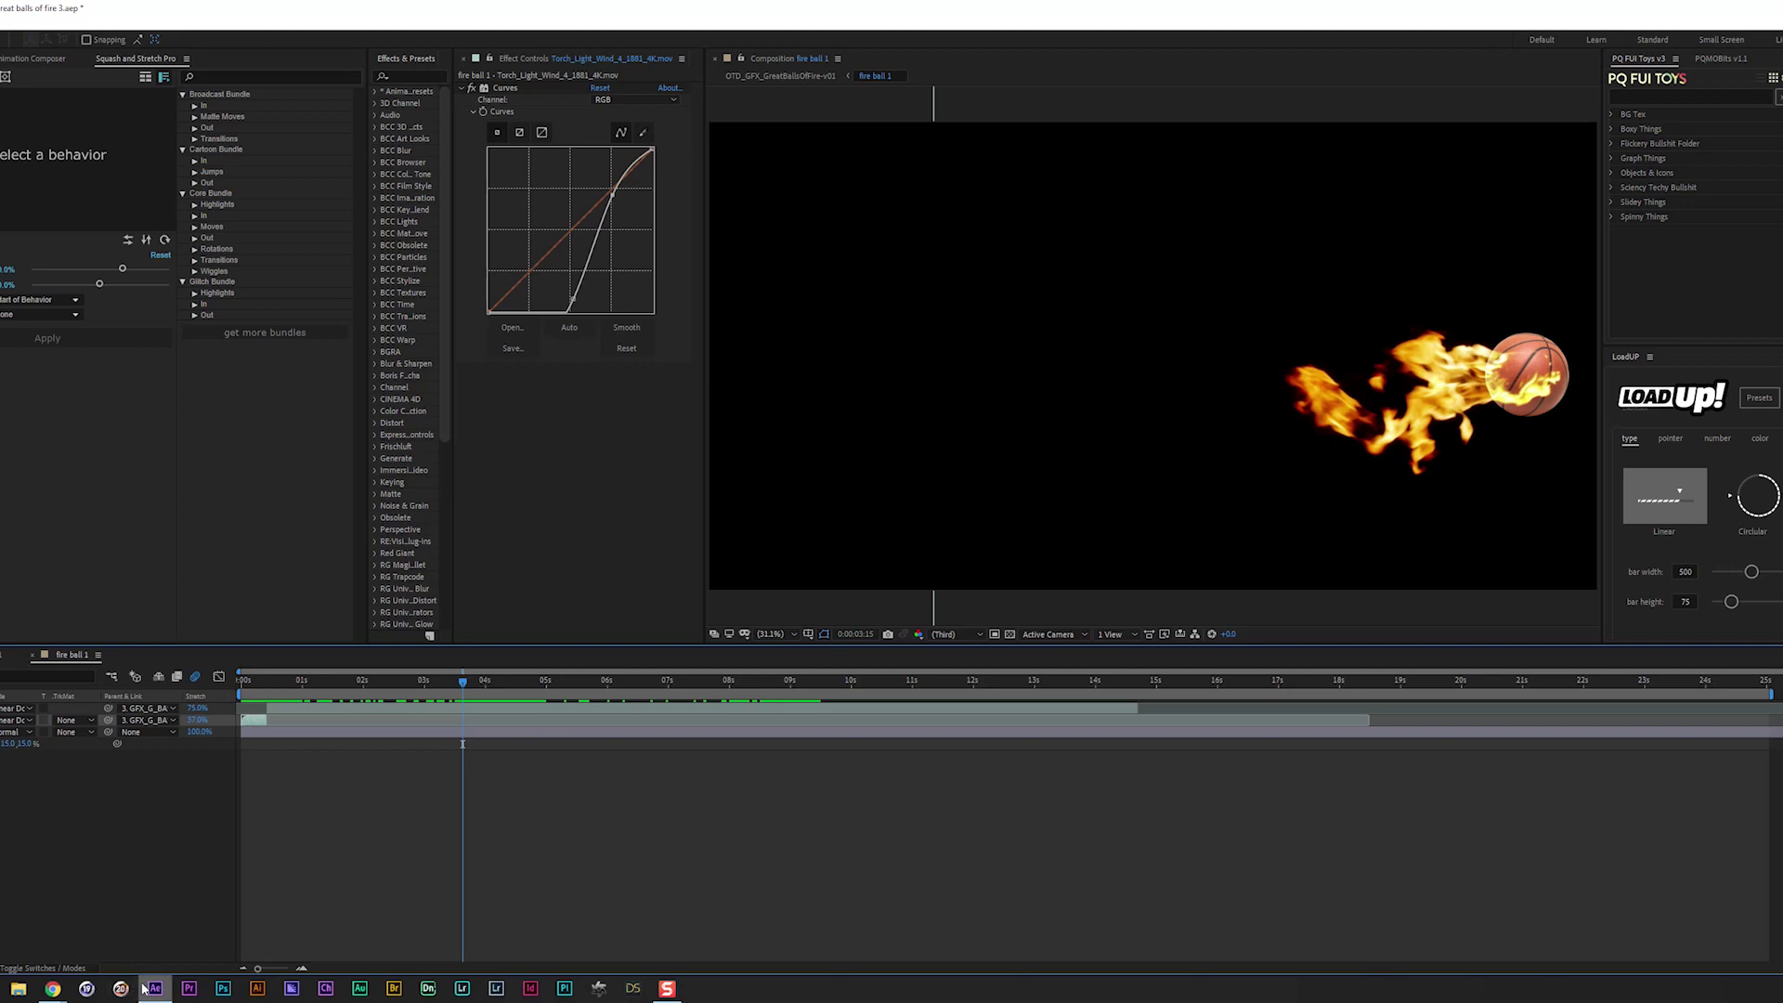
mouse_move(53, 988)
click(110, 953)
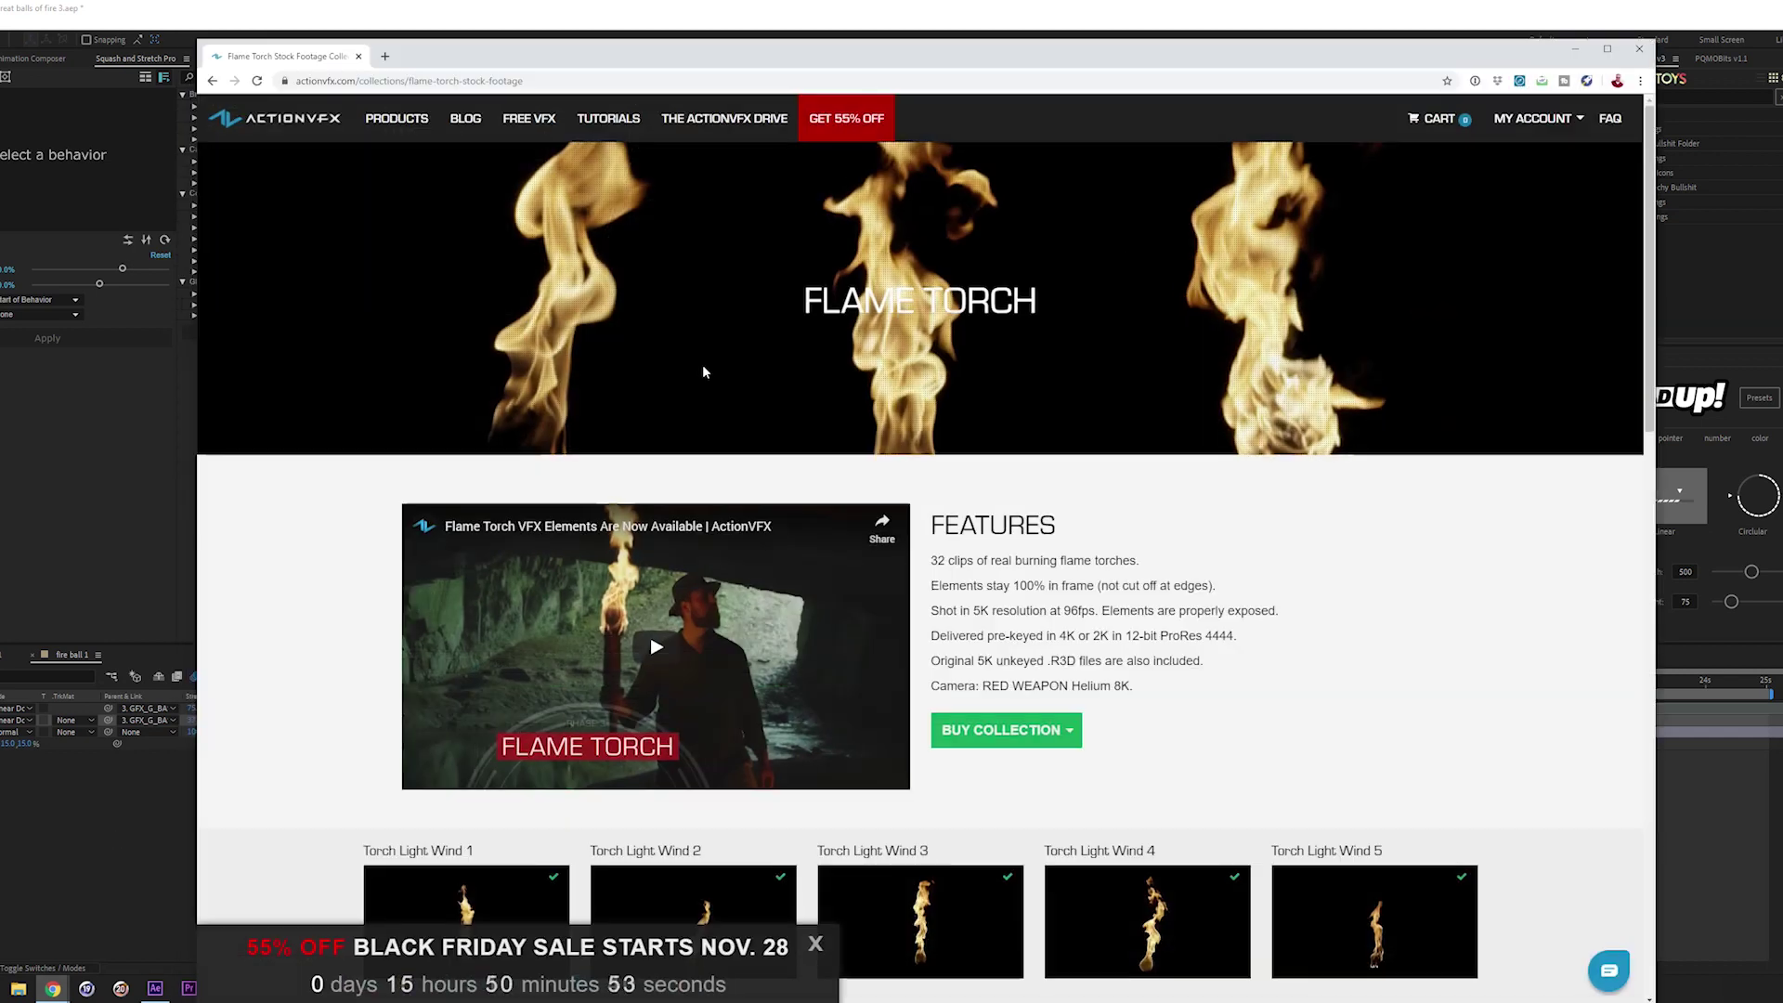
scroll(1022, 334, down, 6)
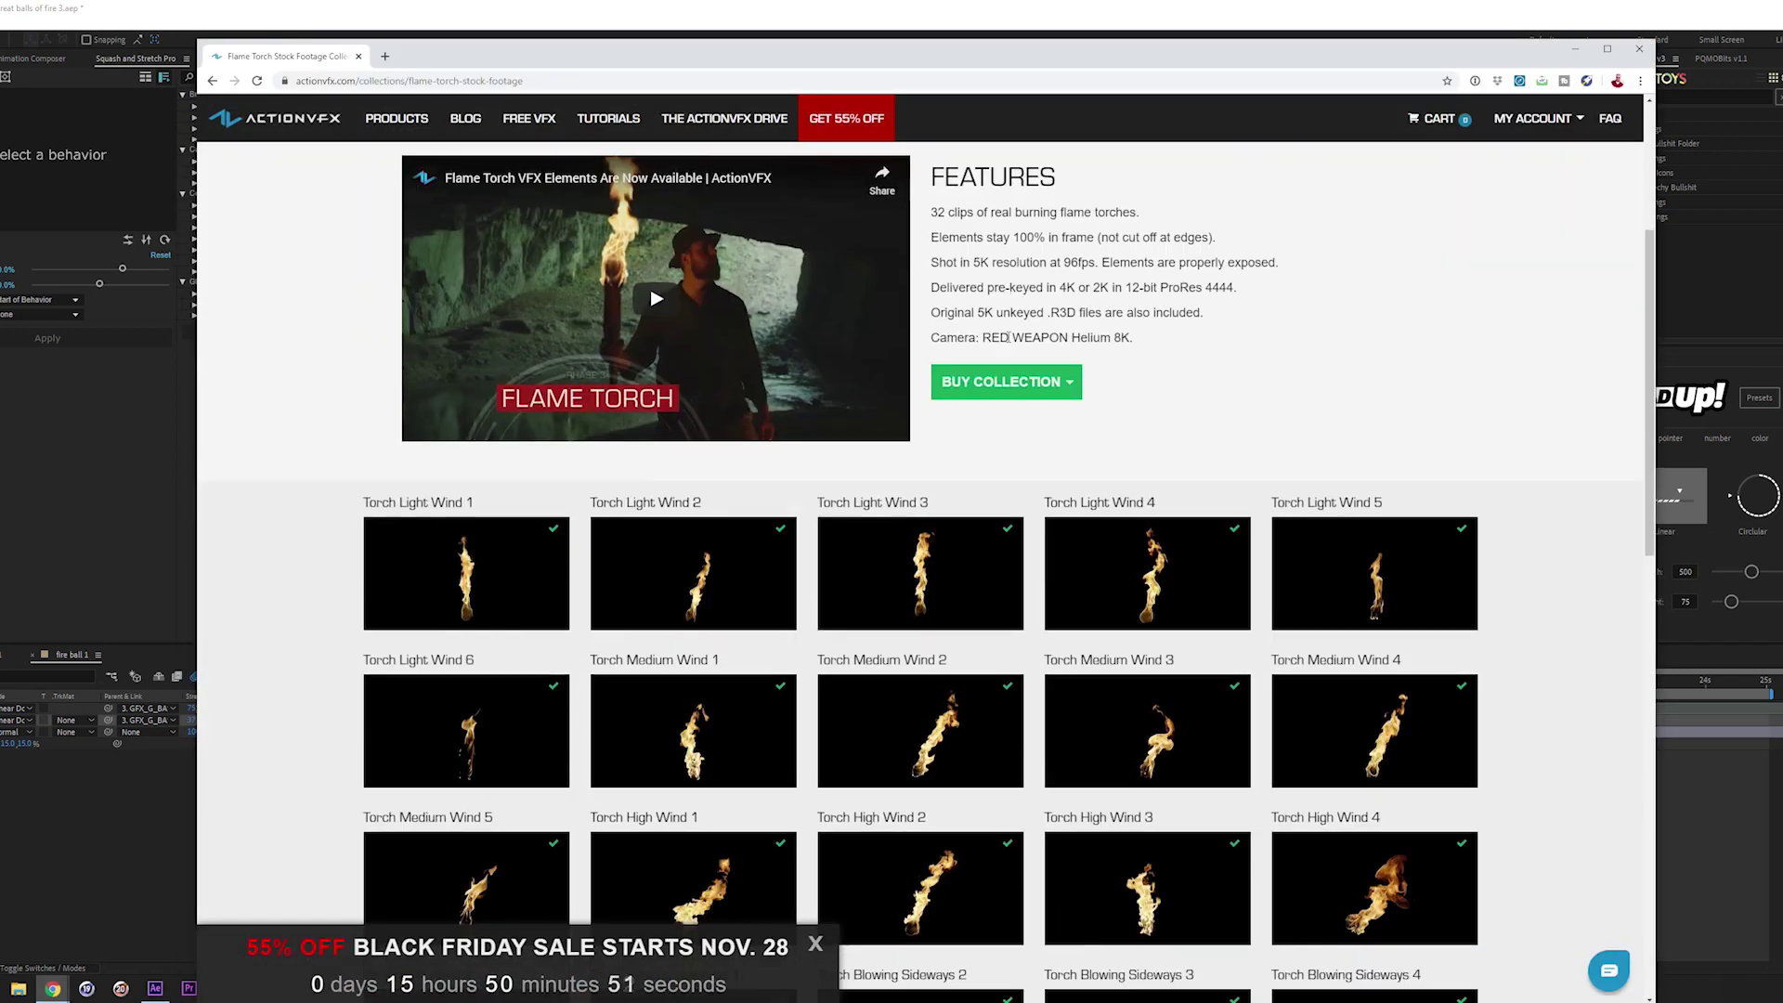
scroll(575, 390, up, 4)
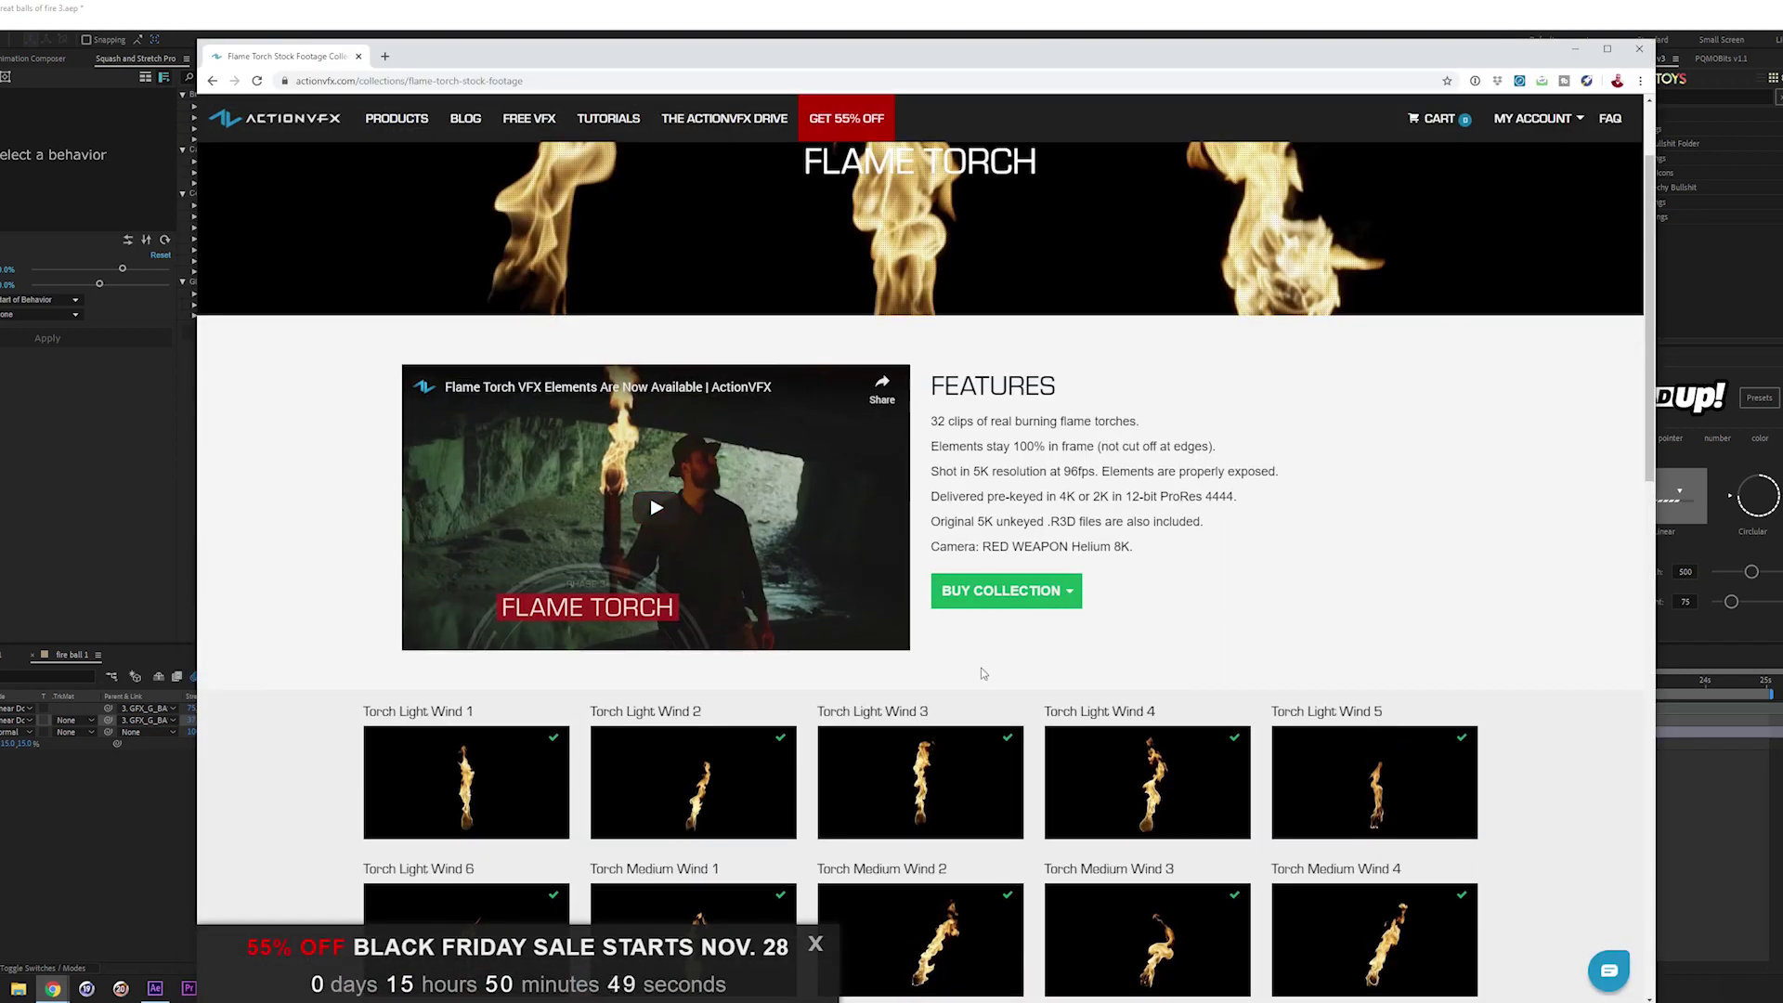
scroll(929, 705, down, 6)
scroll(808, 459, down, 3)
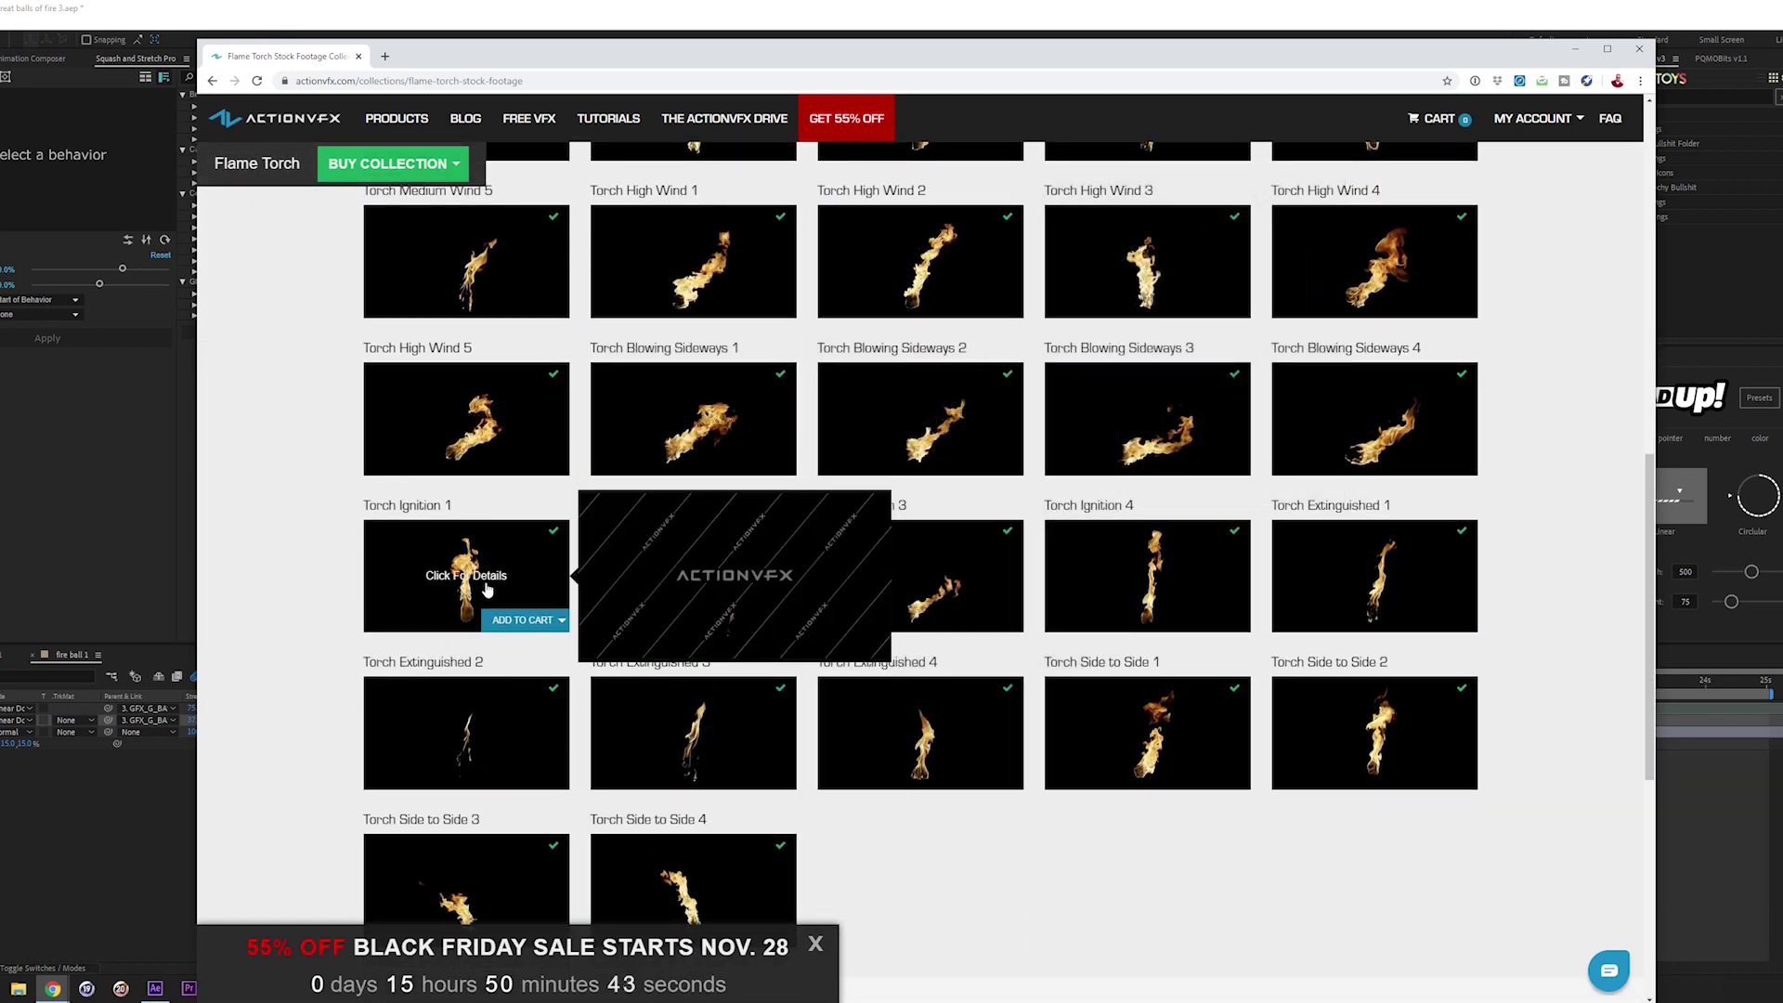
scroll(525, 550, up, 7)
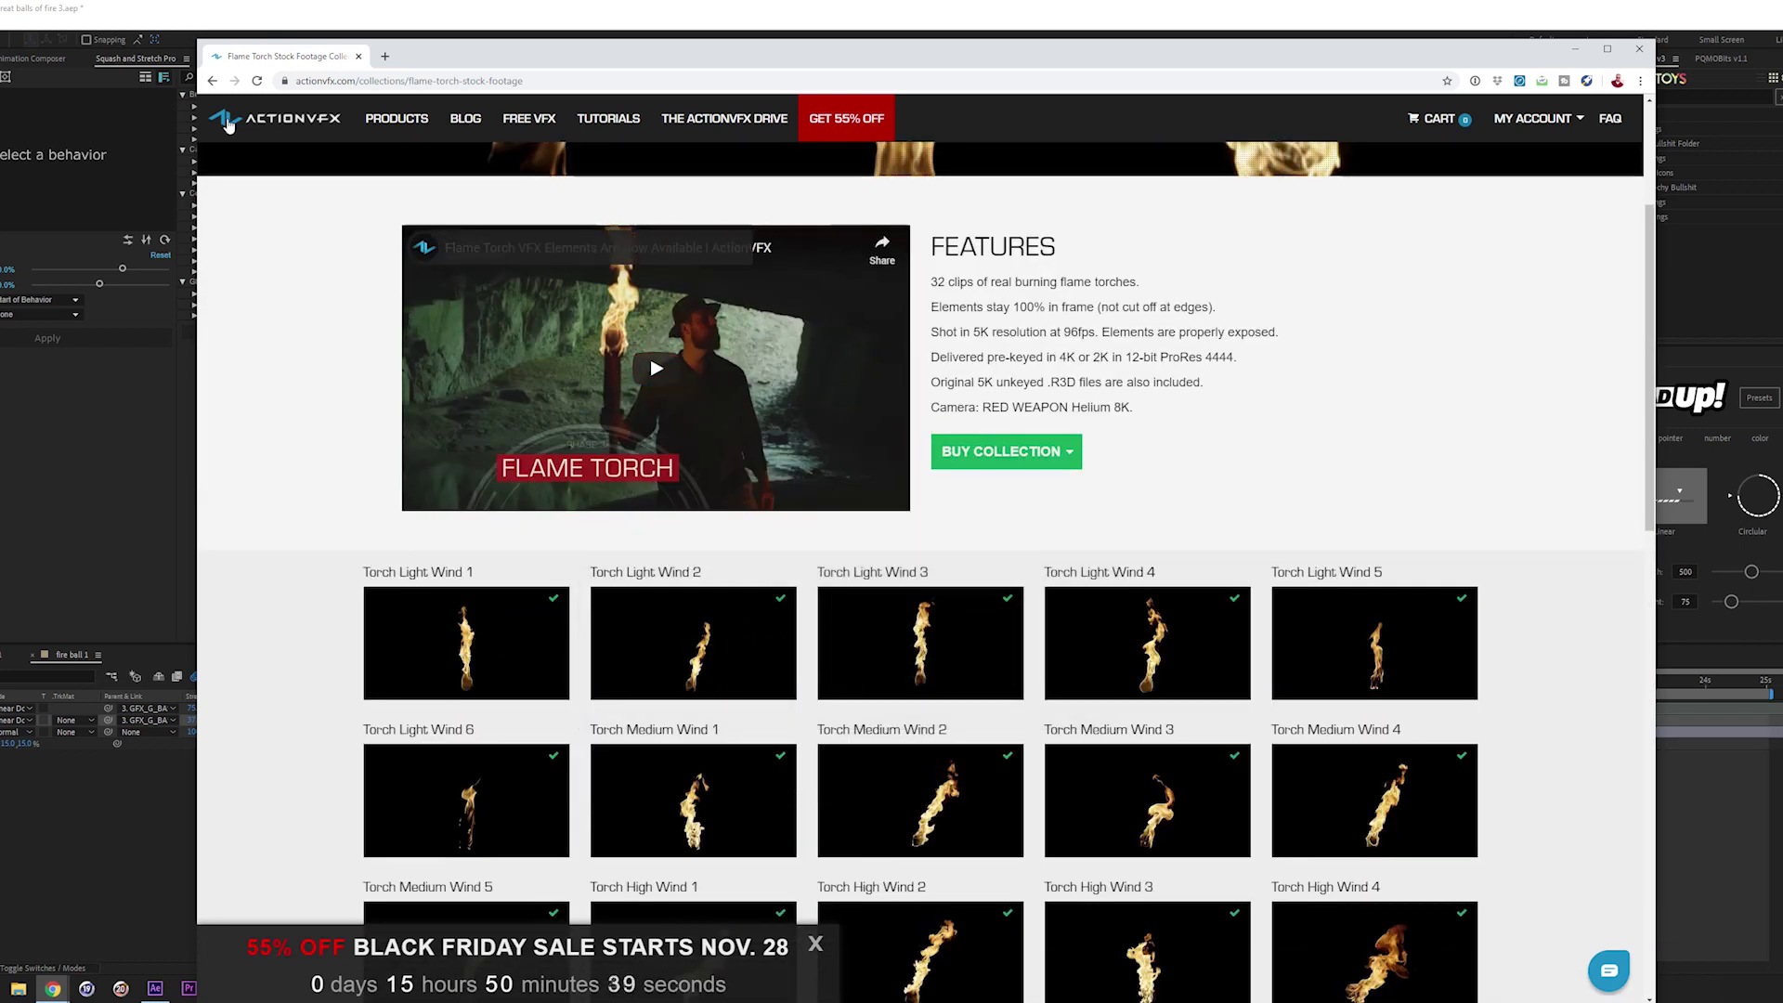
key(alt+Left)
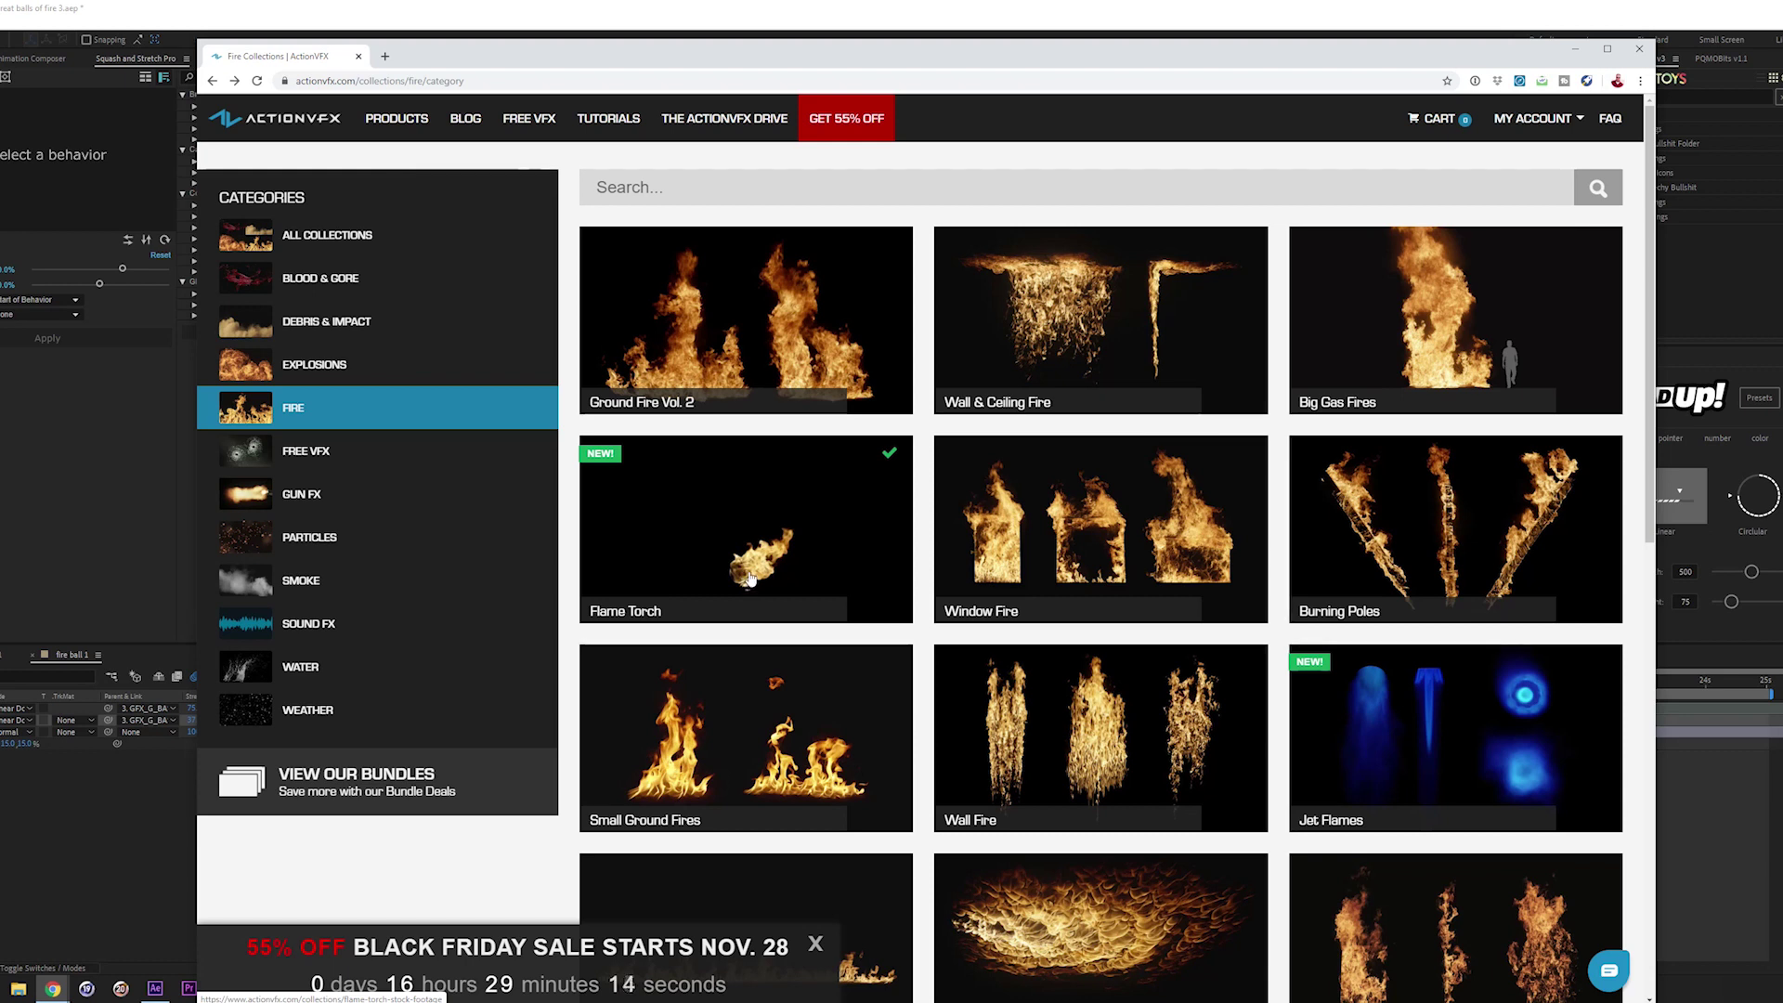
click(749, 583)
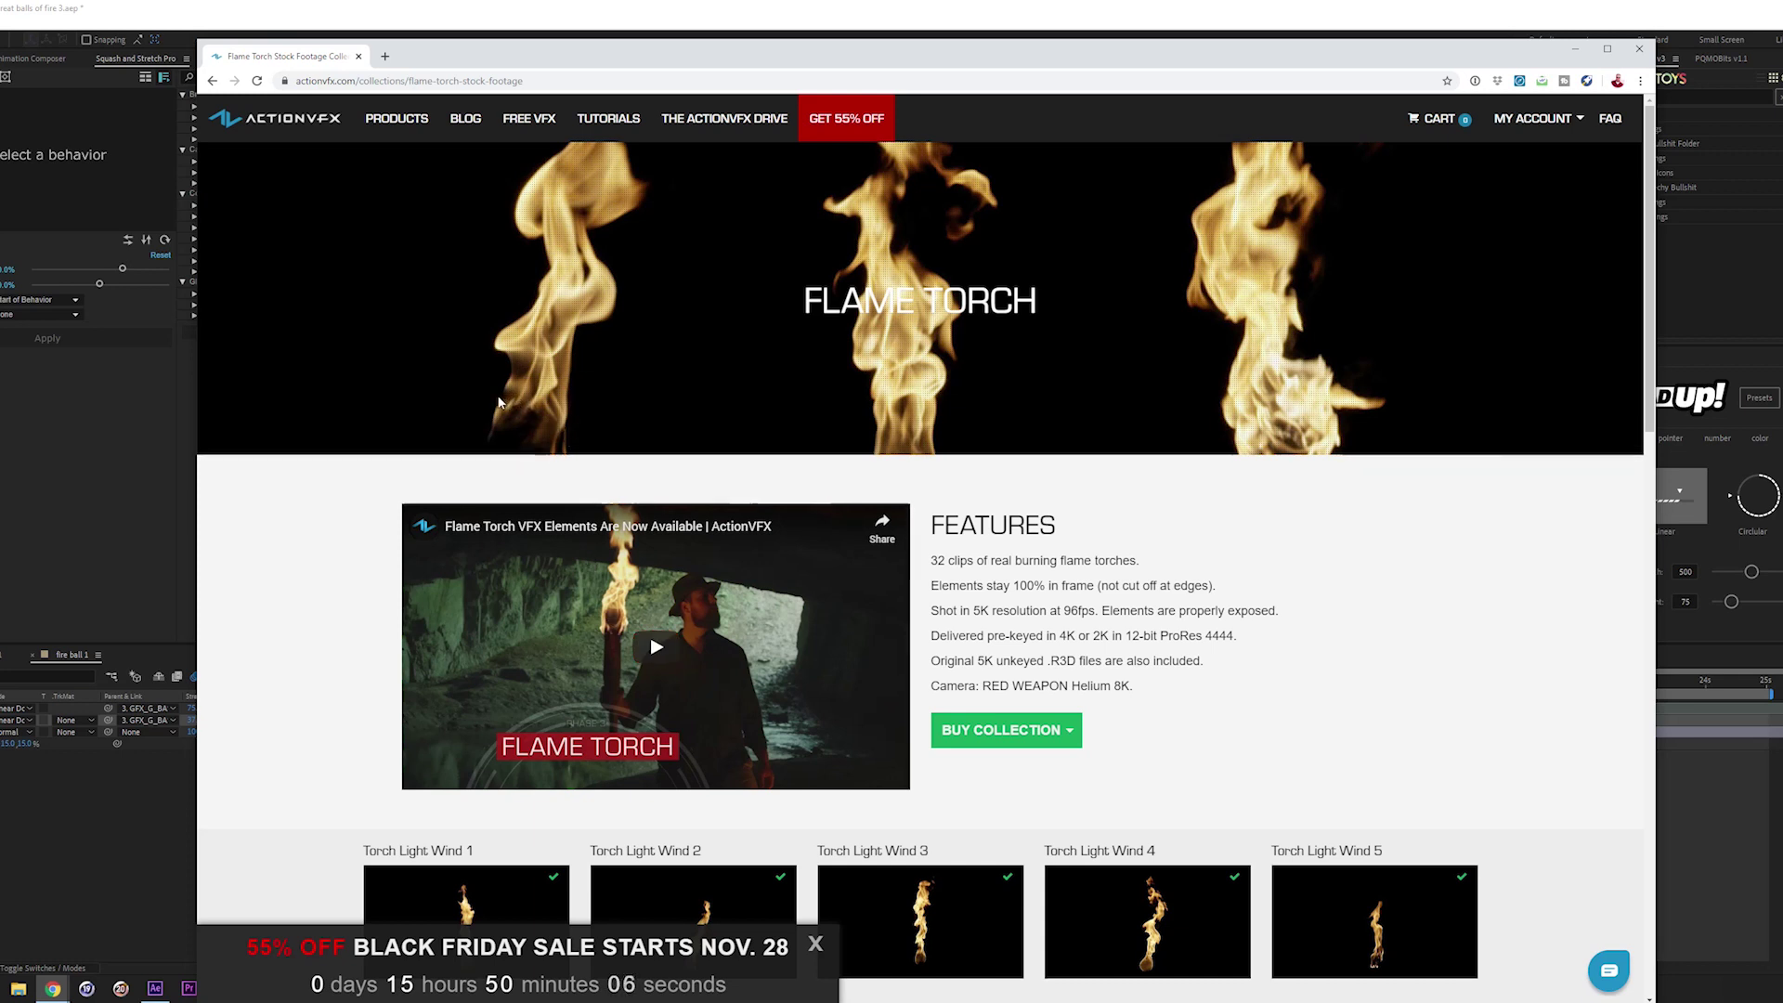
scroll(651, 688, down, 1)
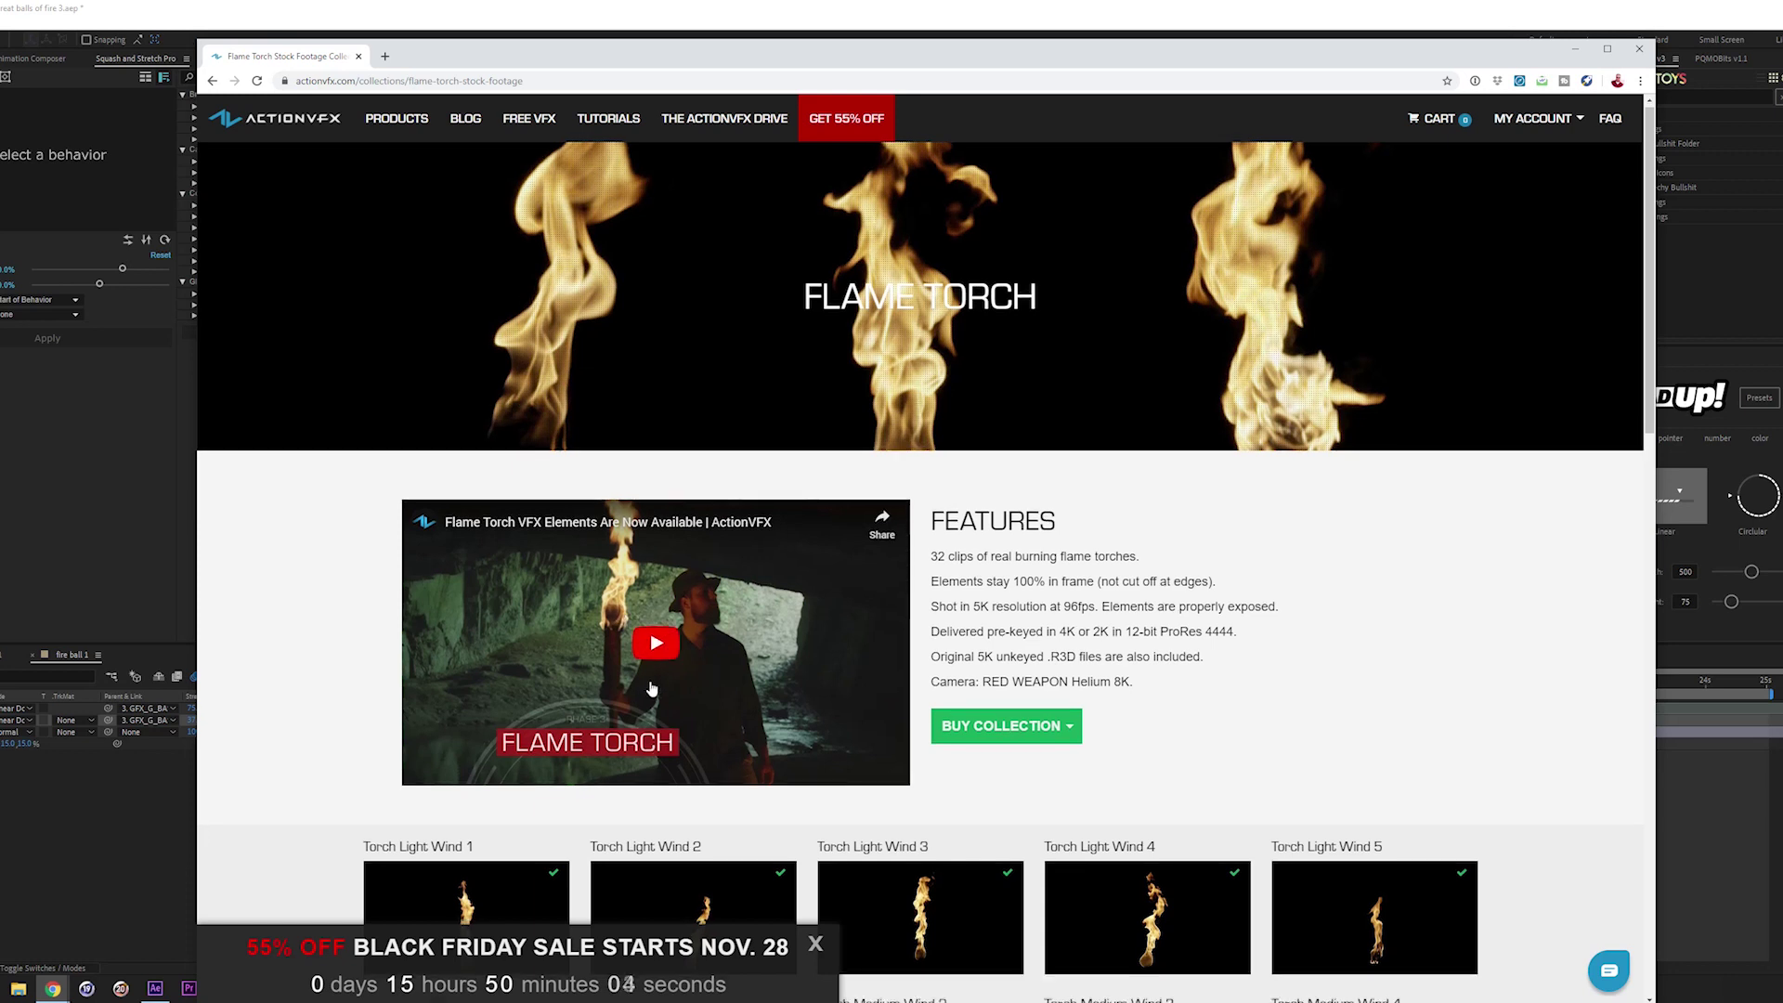
scroll(651, 688, down, 5)
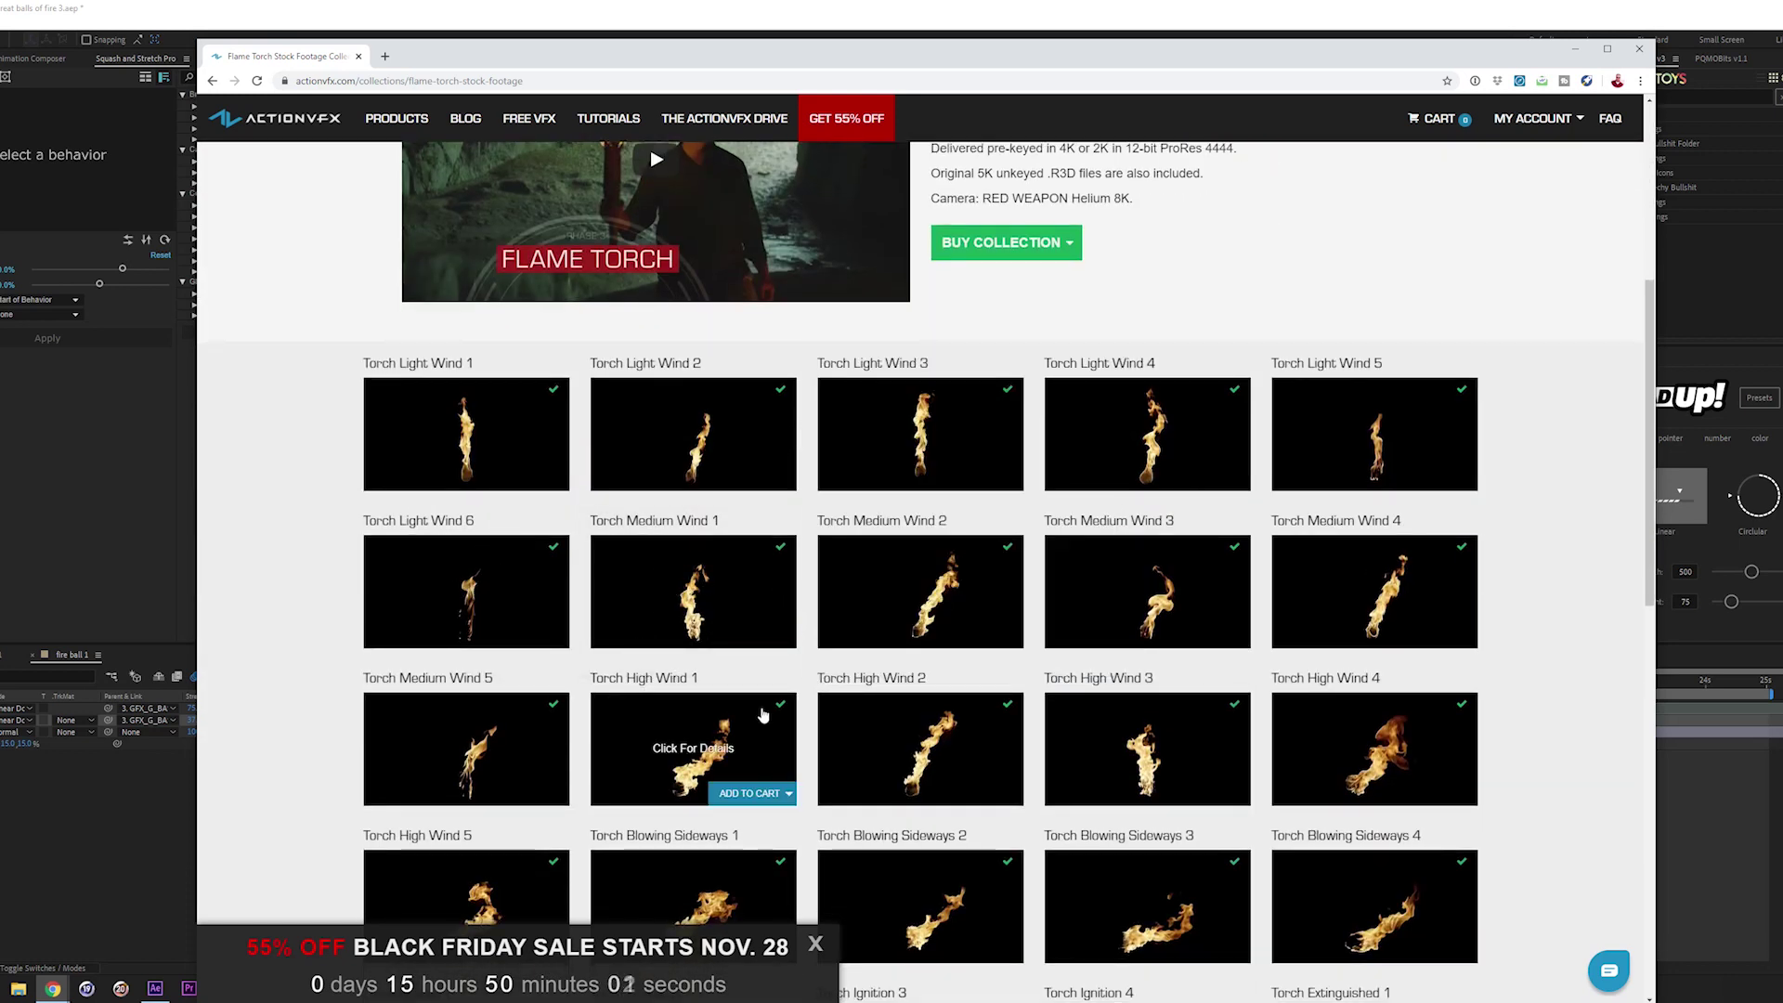
scroll(763, 716, down, 2)
click(525, 742)
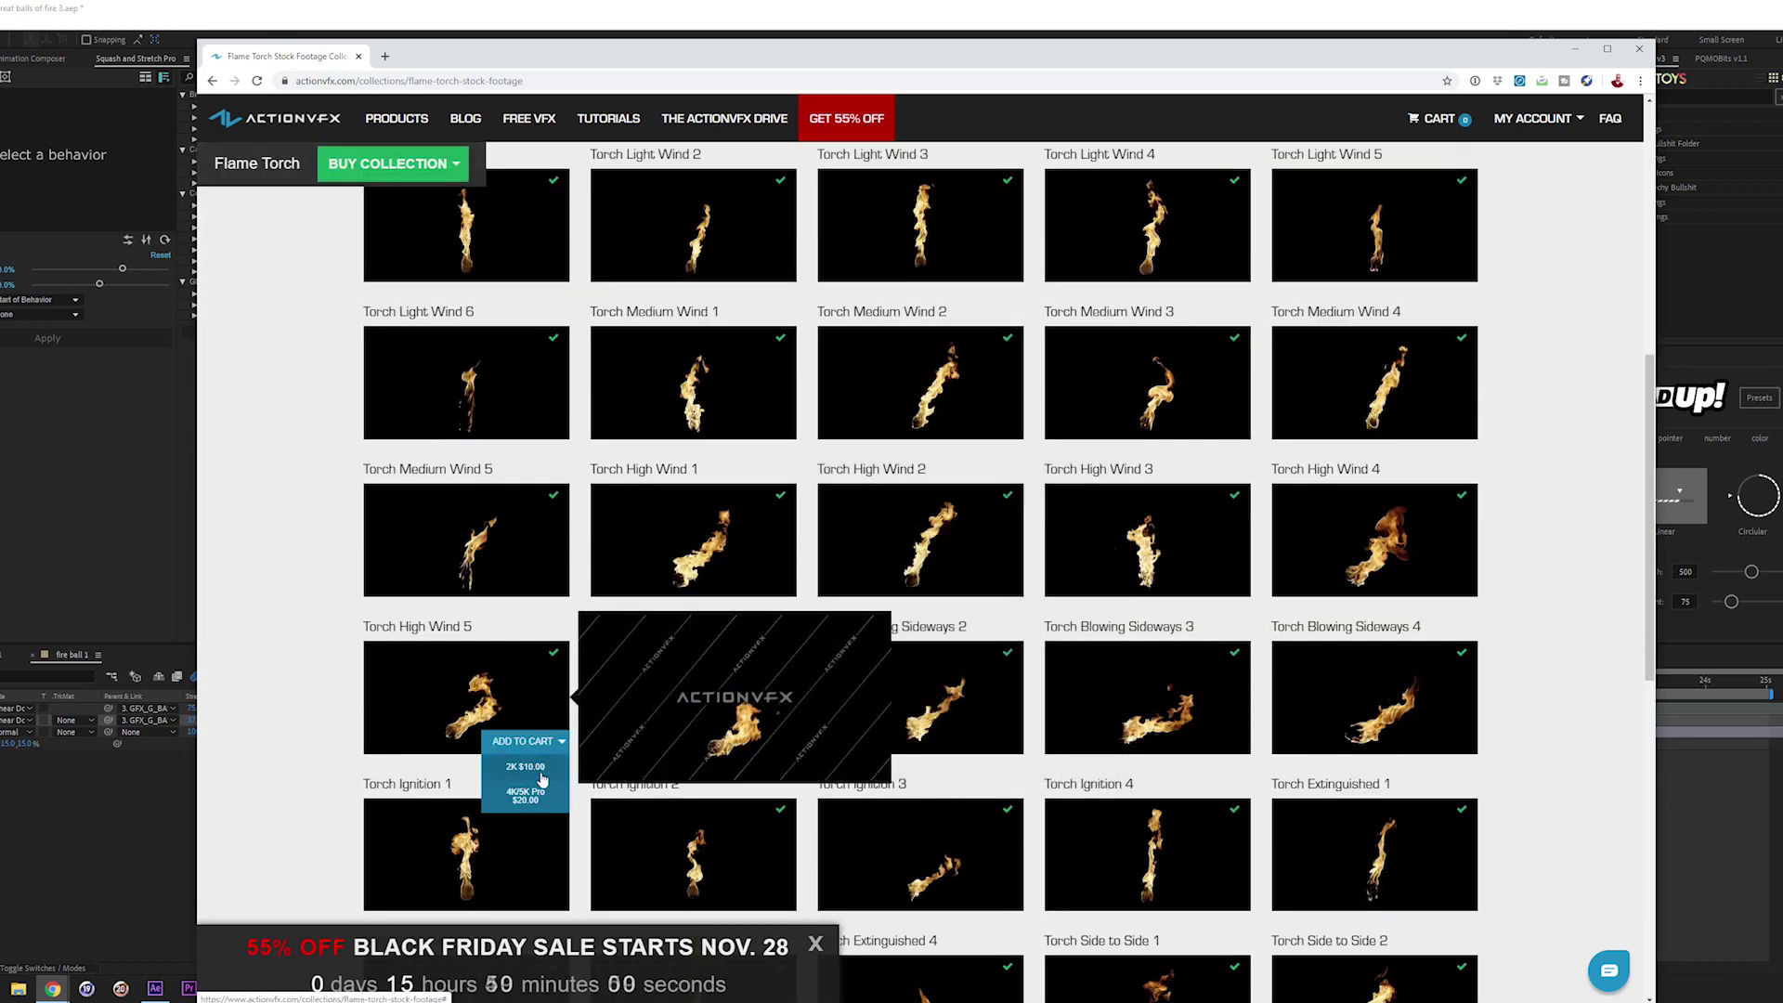
scroll(543, 778, down, 3)
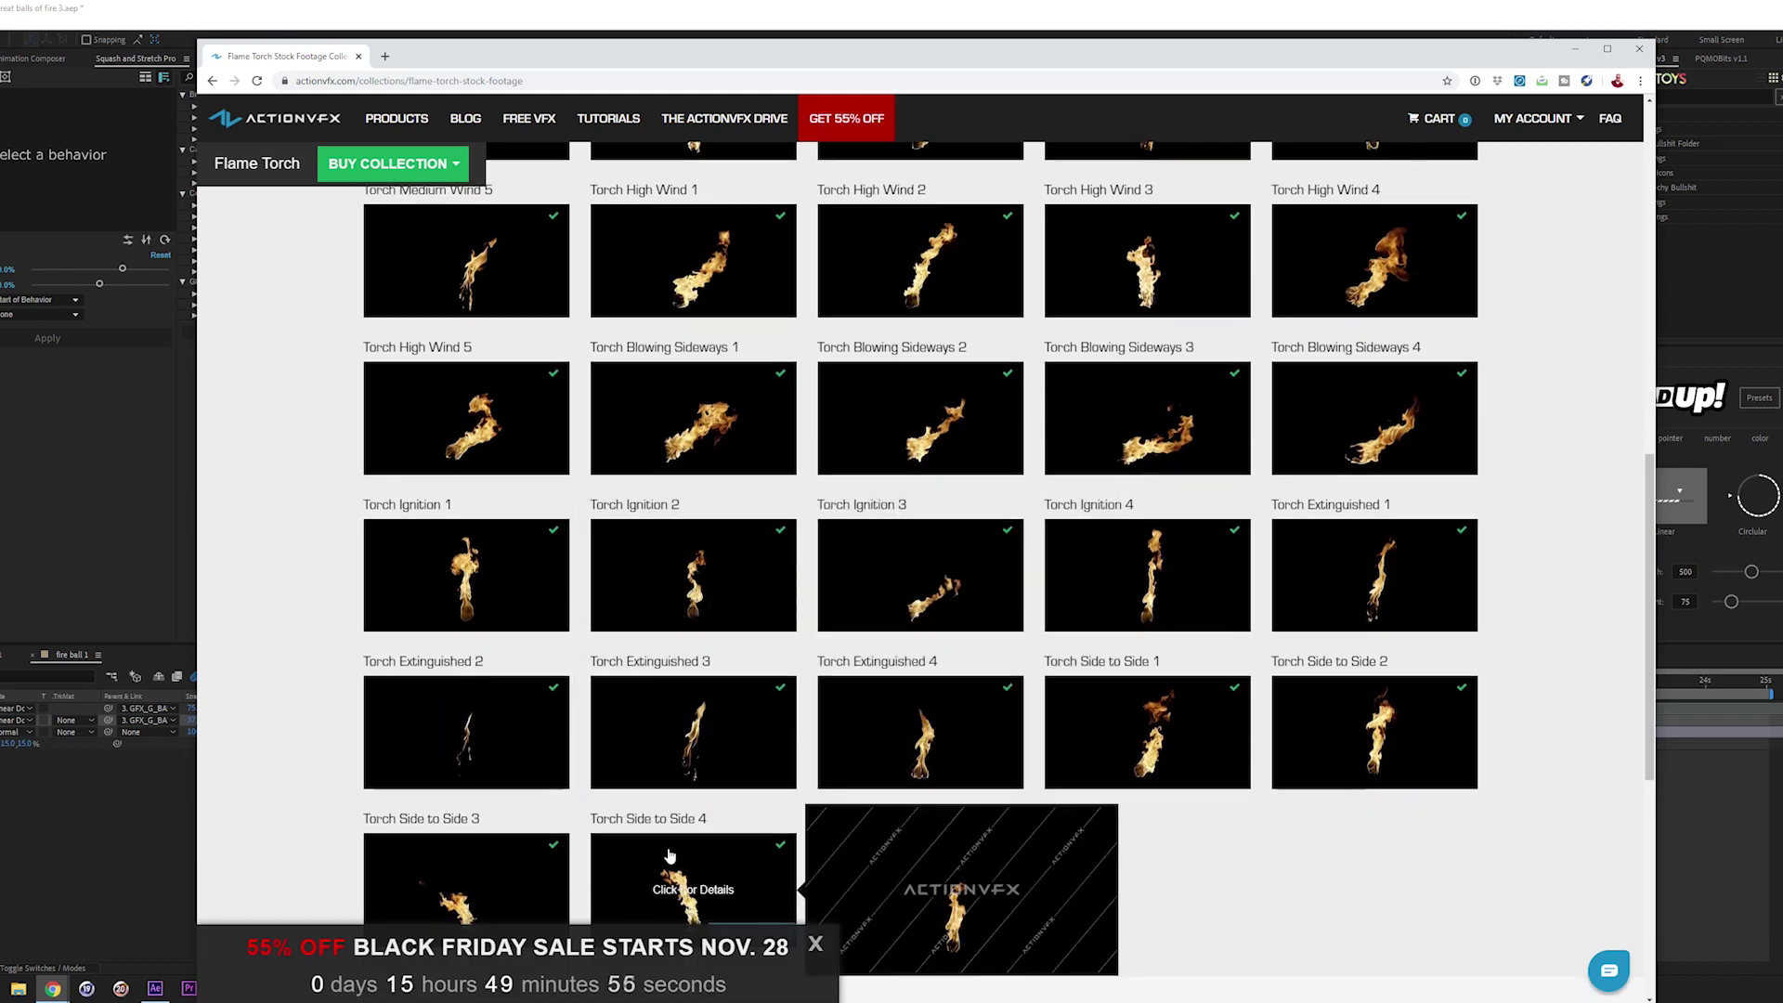
scroll(650, 789, down, 3)
scroll(787, 498, up, 4)
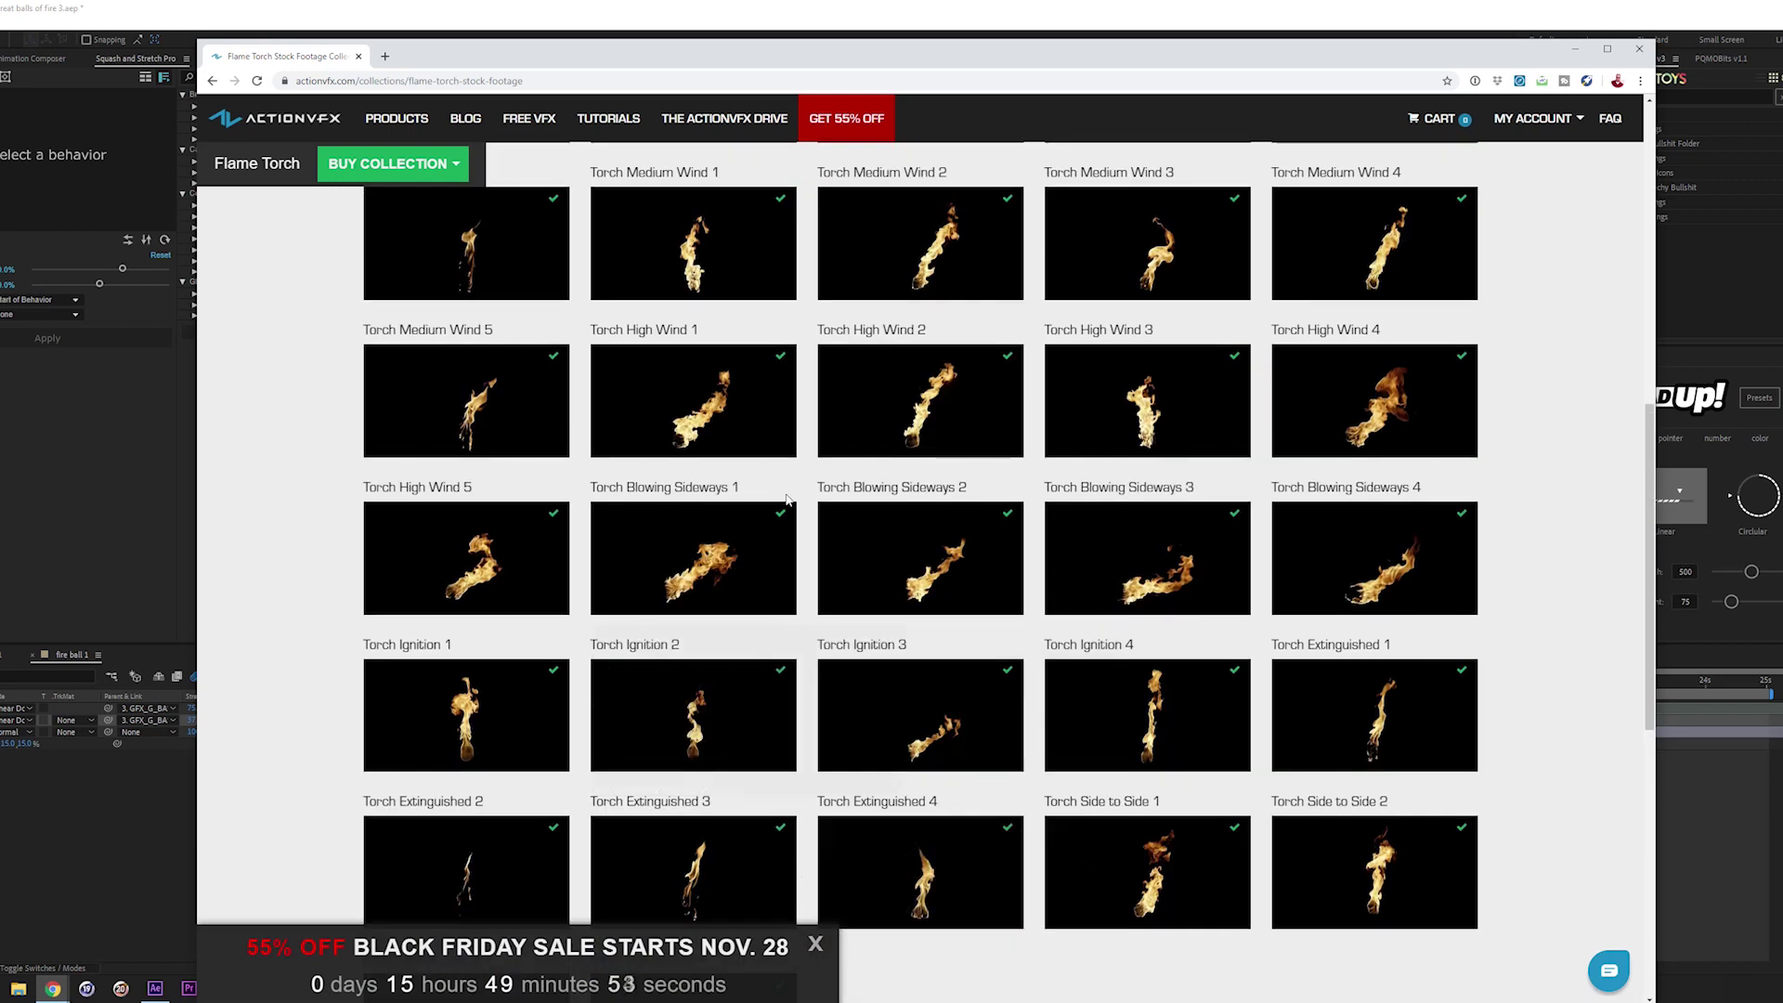
scroll(788, 499, up, 3)
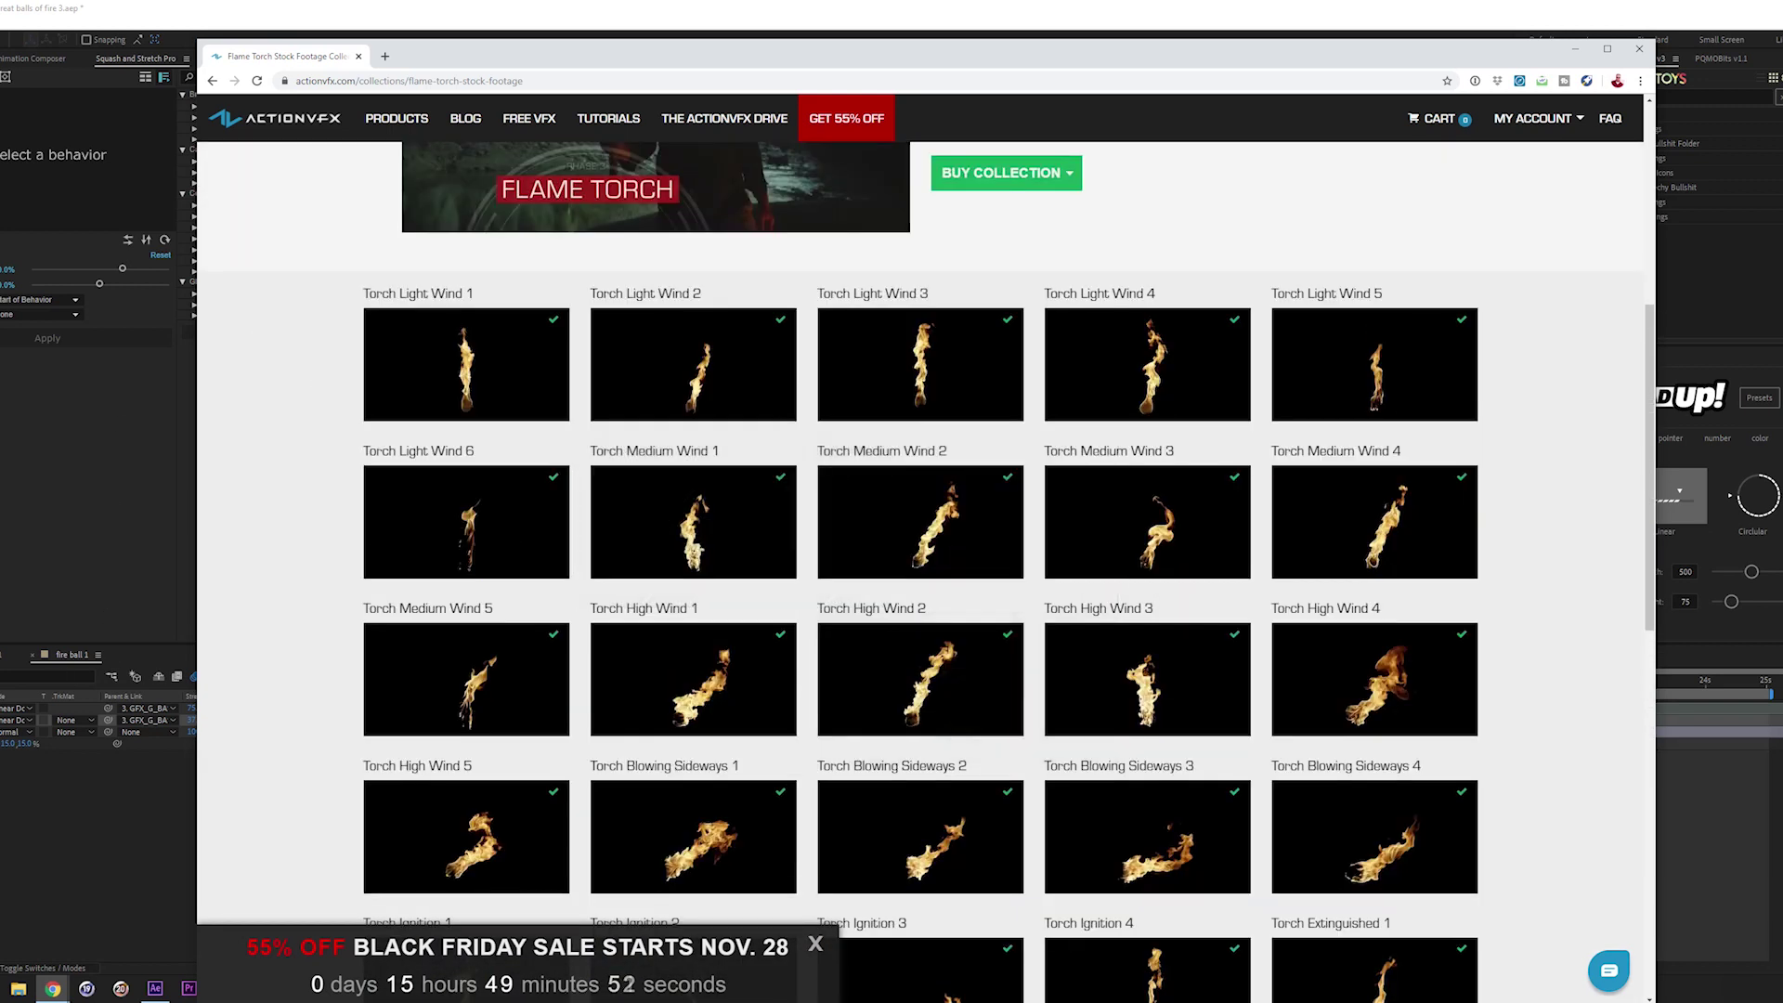
key(alt+Tab)
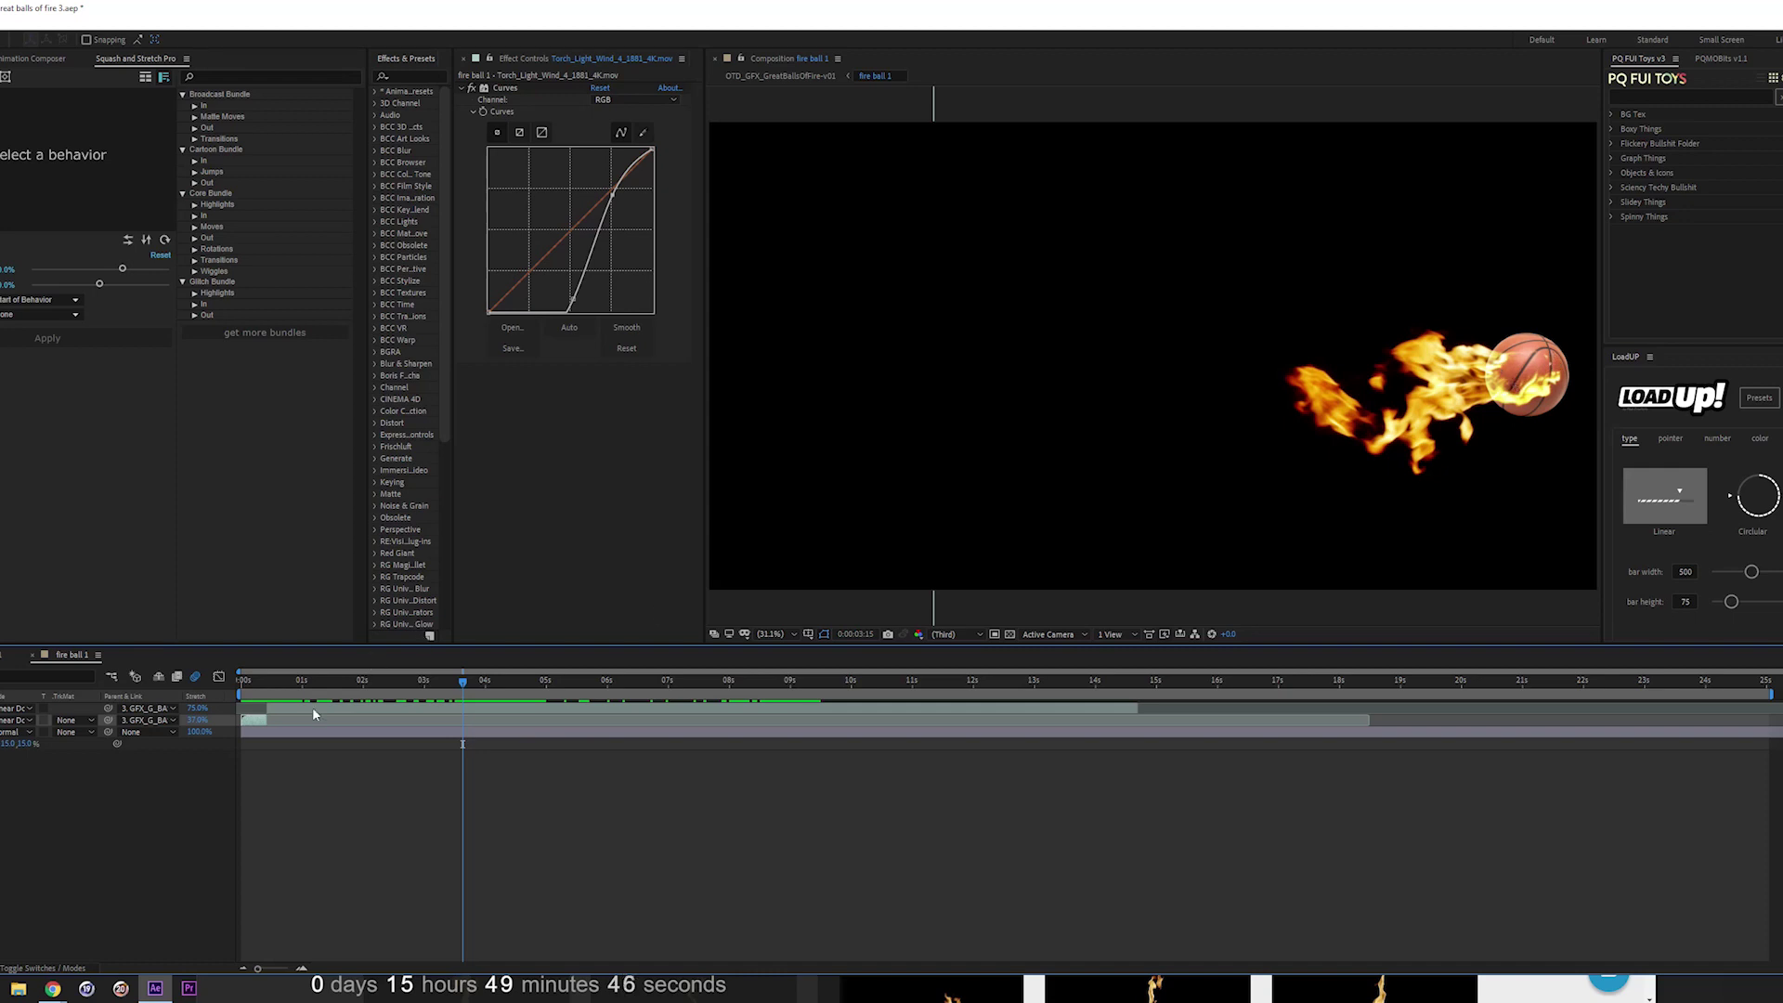
Scrub through the first frames of the fireball motion, then play the comp back
drag(331, 689, 241, 696)
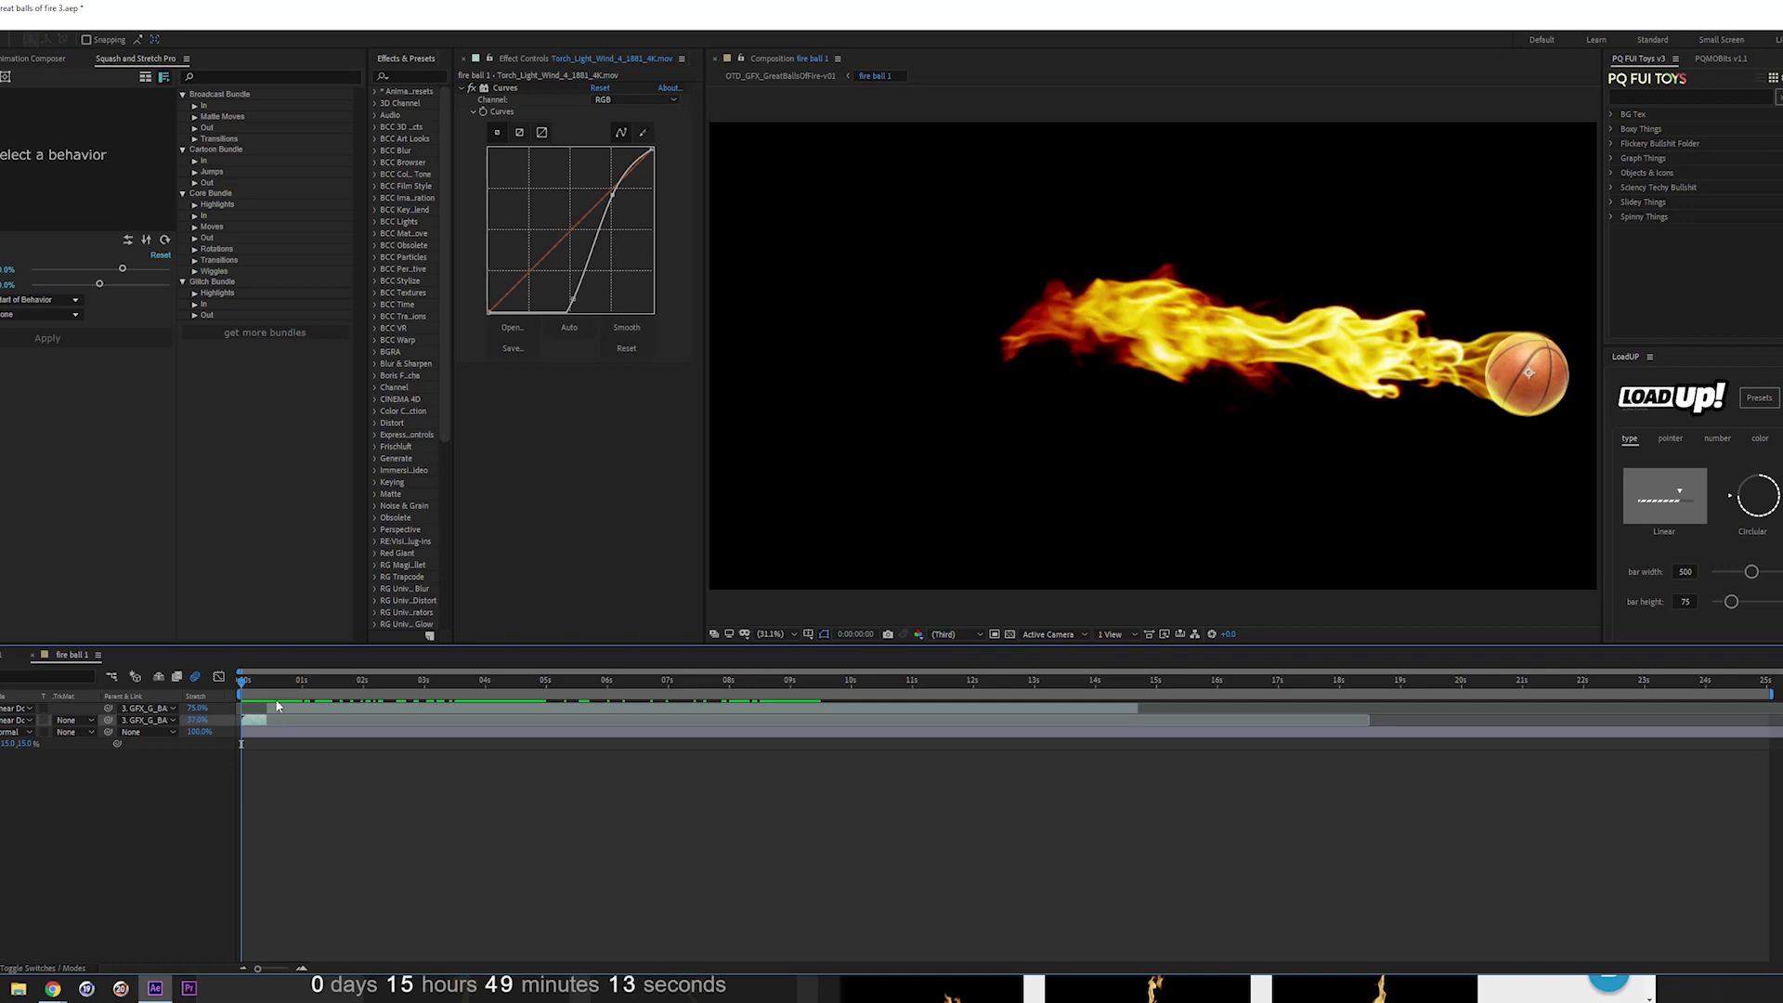
click(253, 683)
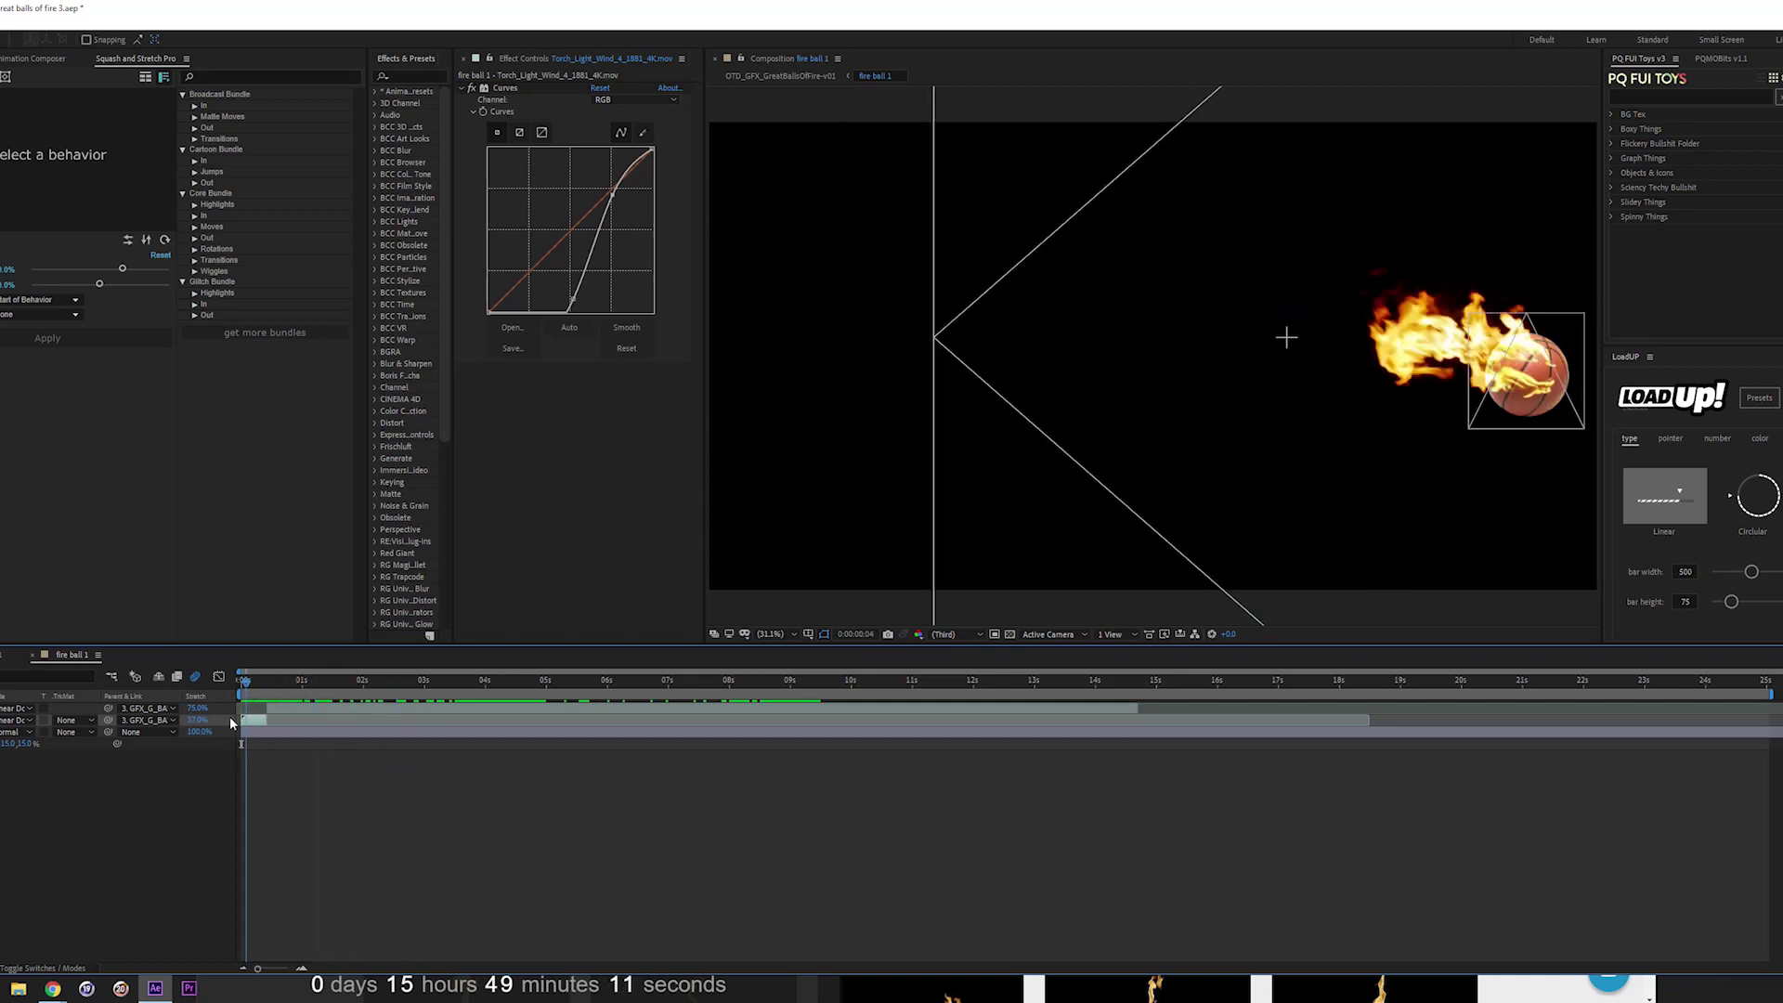
drag(243, 733, 258, 767)
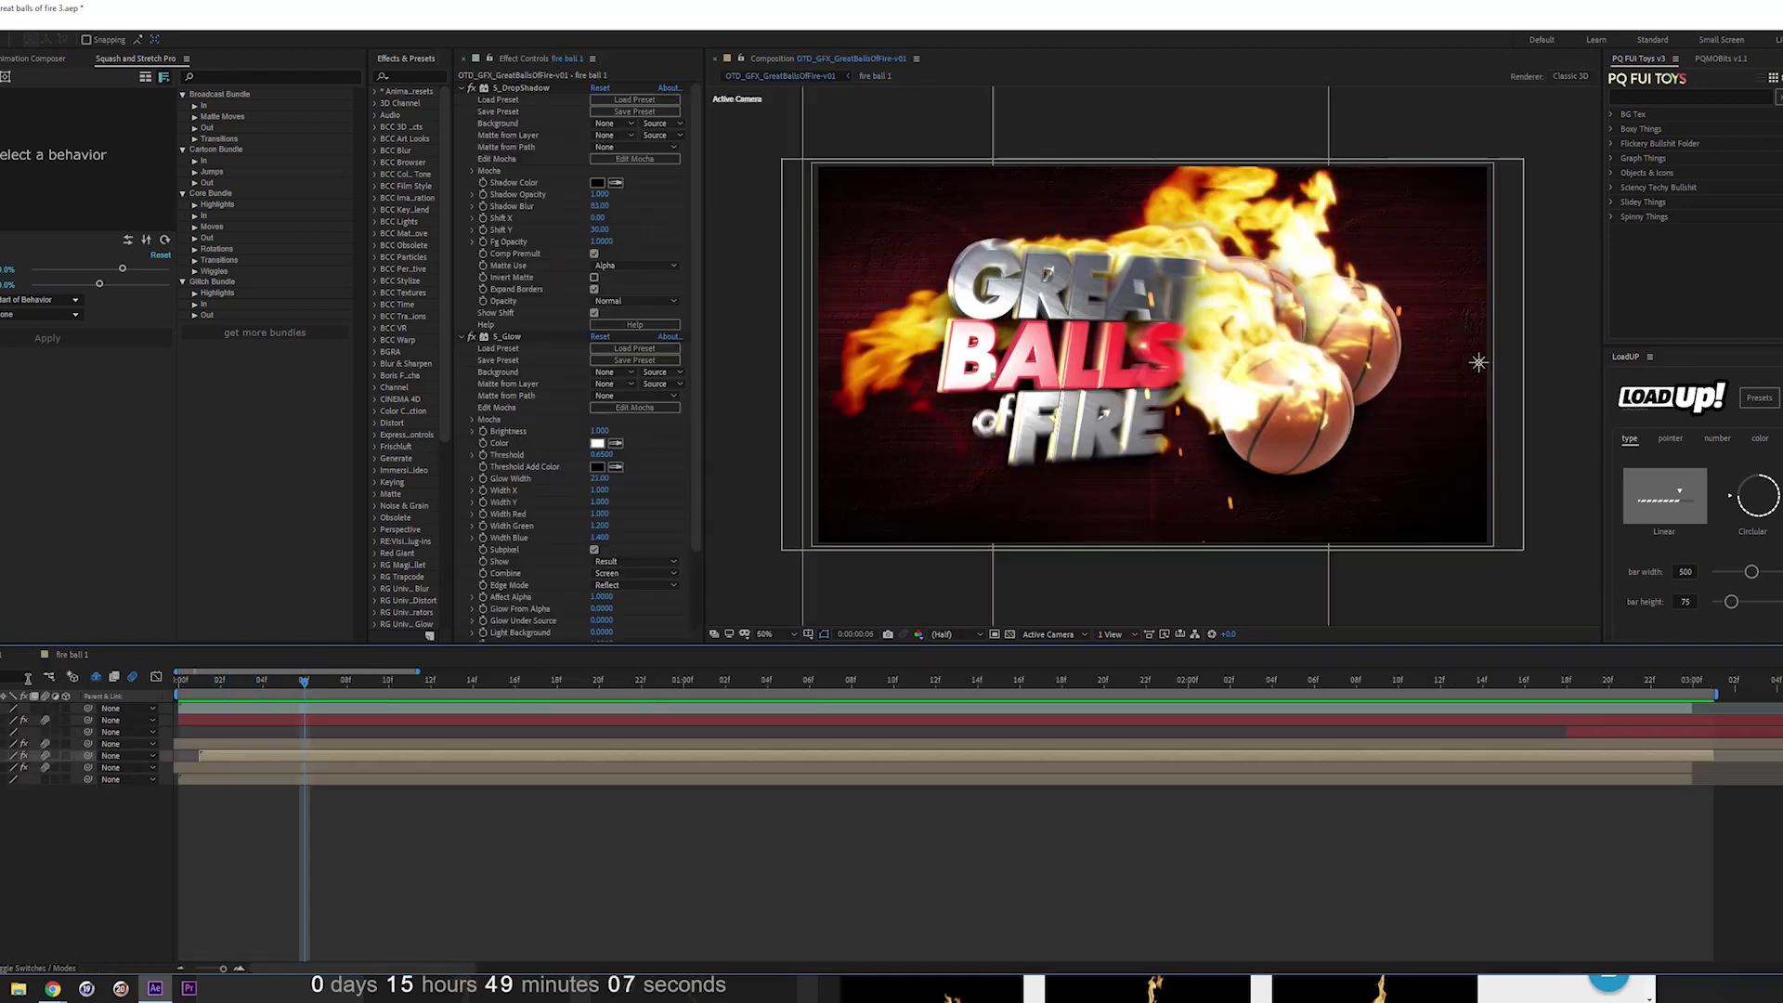
drag(221, 682, 296, 657)
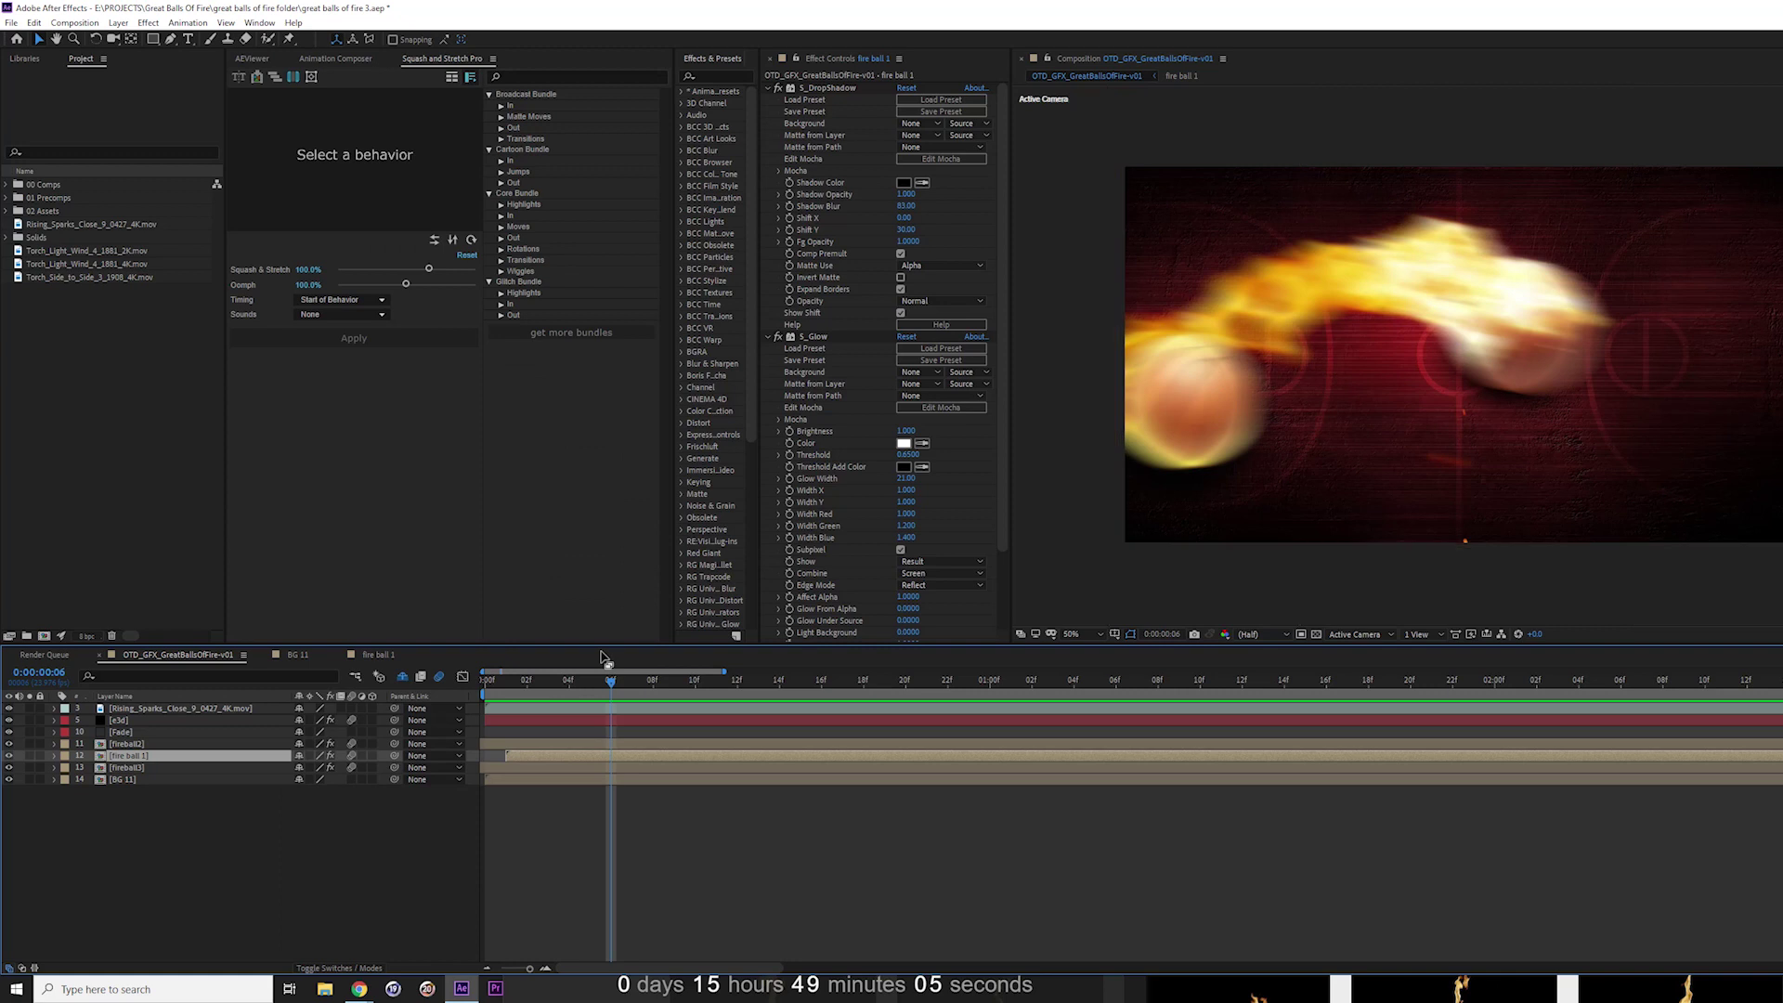
key(space)
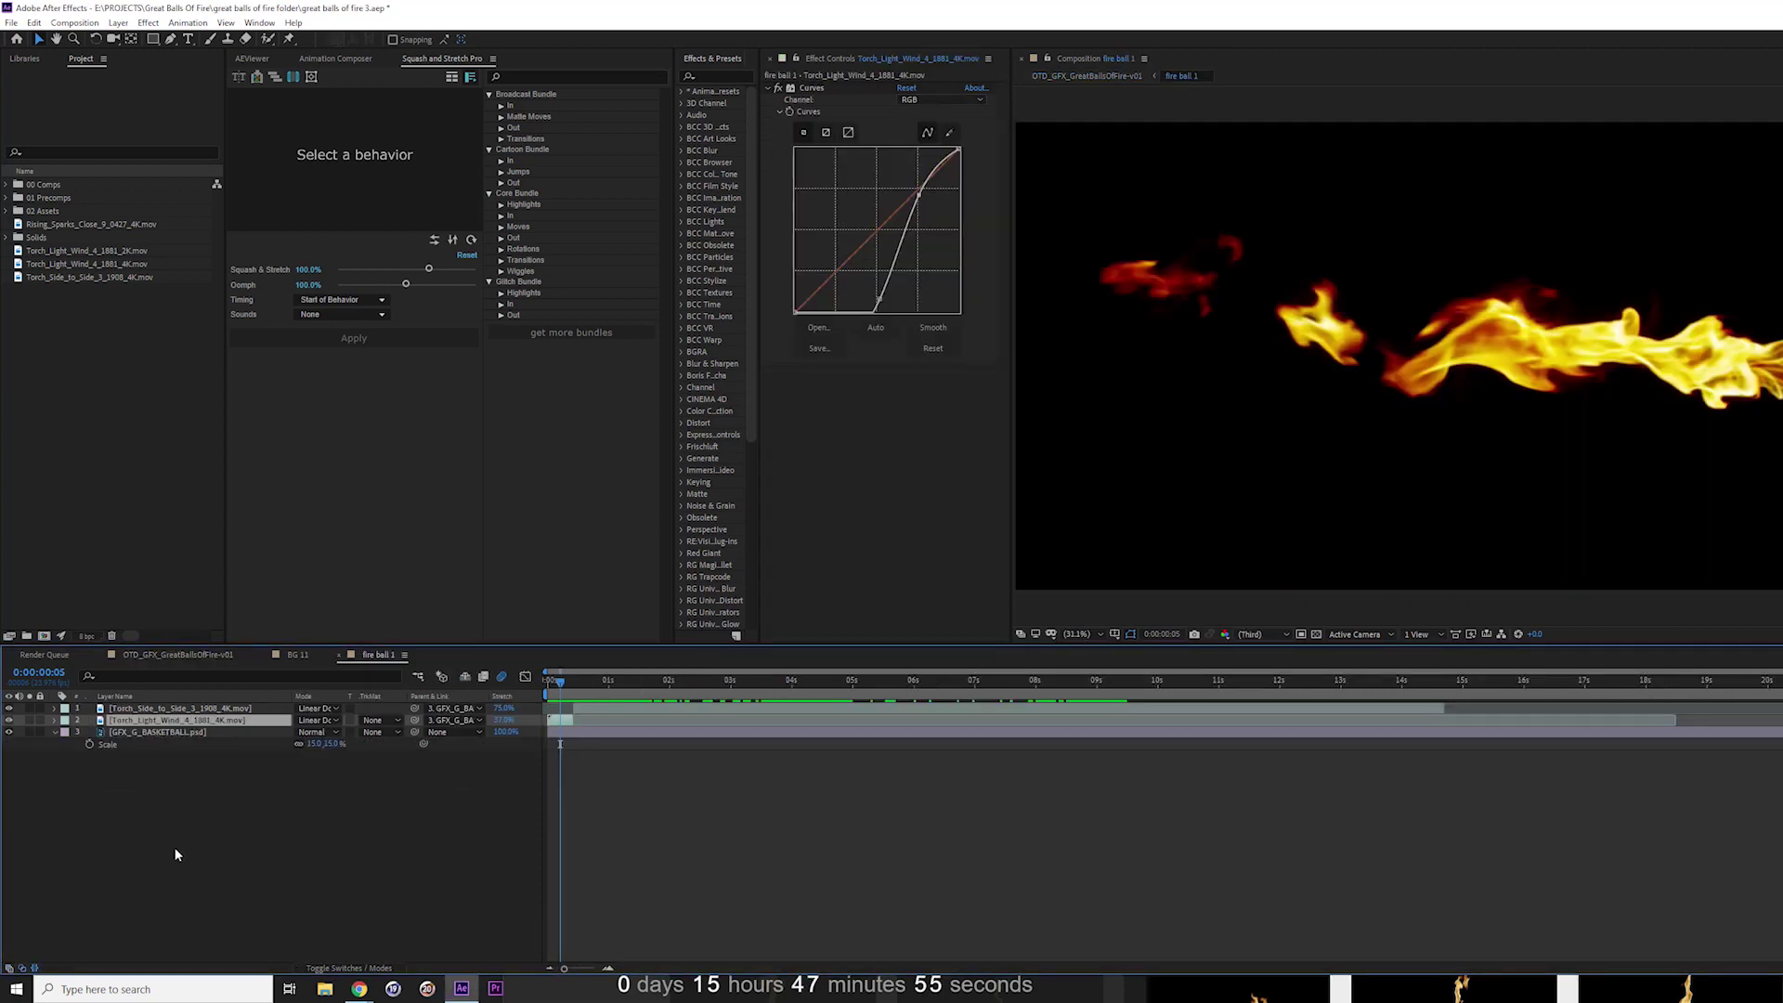
Close fire ball 1 and open the BG 11 precomp from the main title comp
click(341, 656)
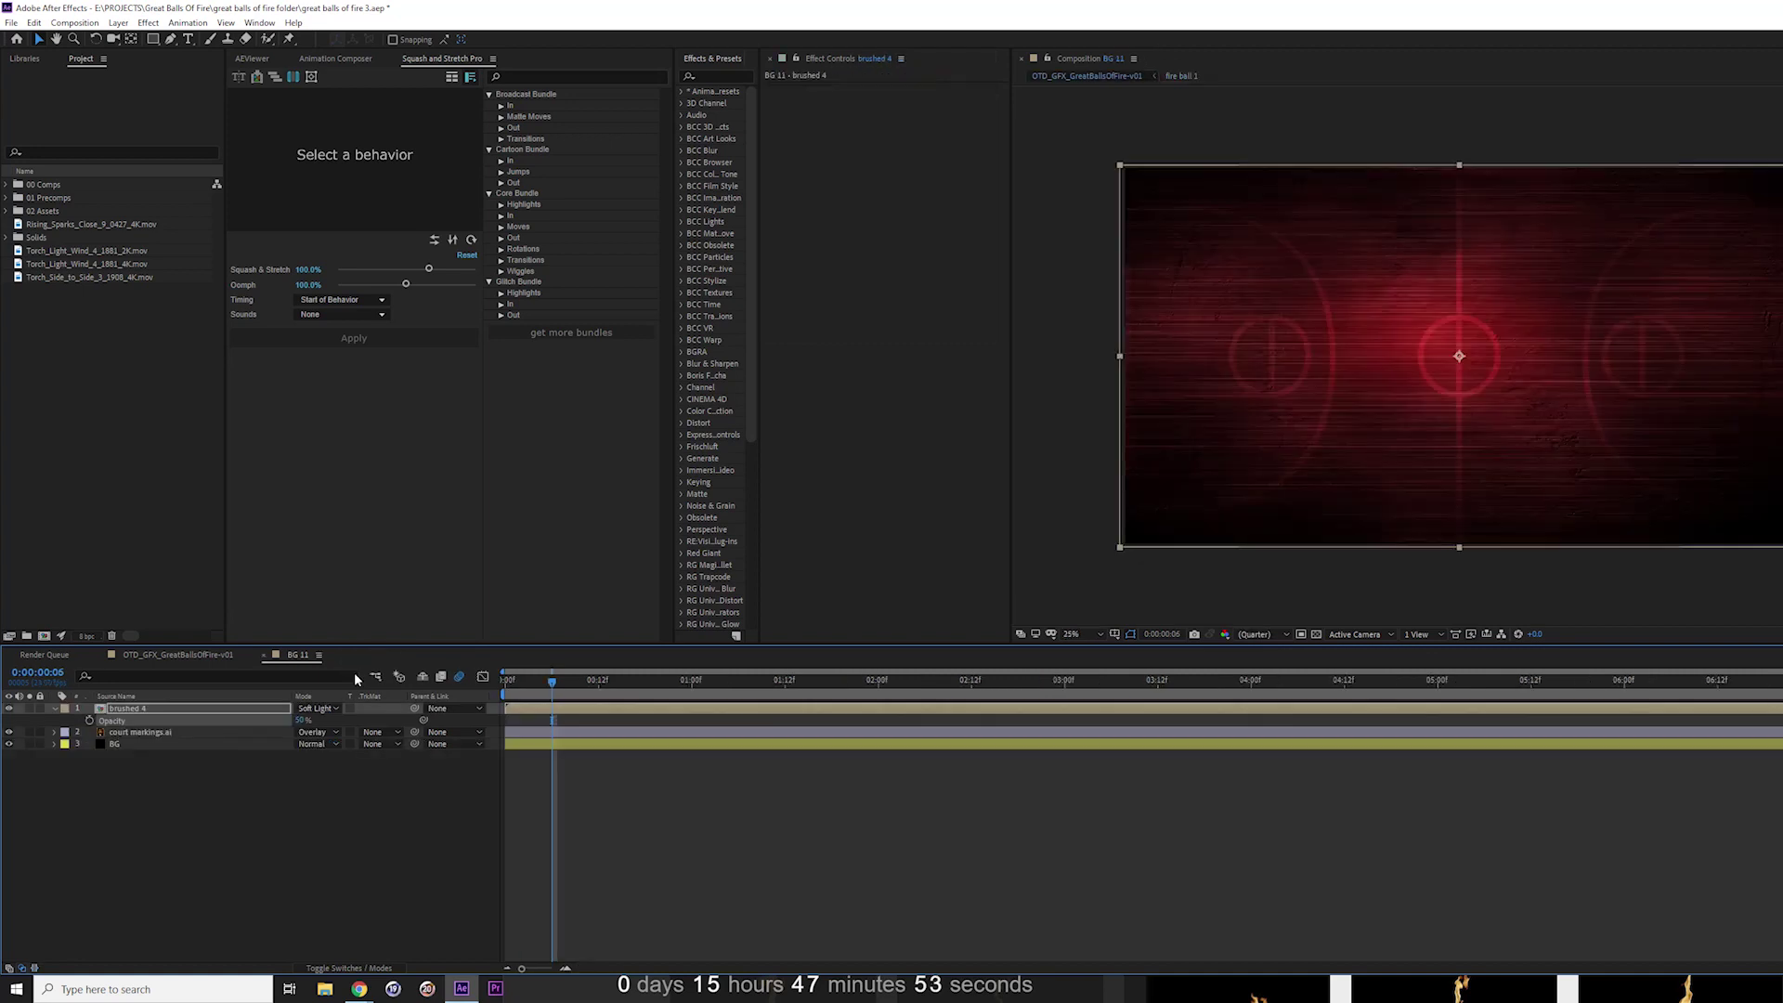
click(212, 654)
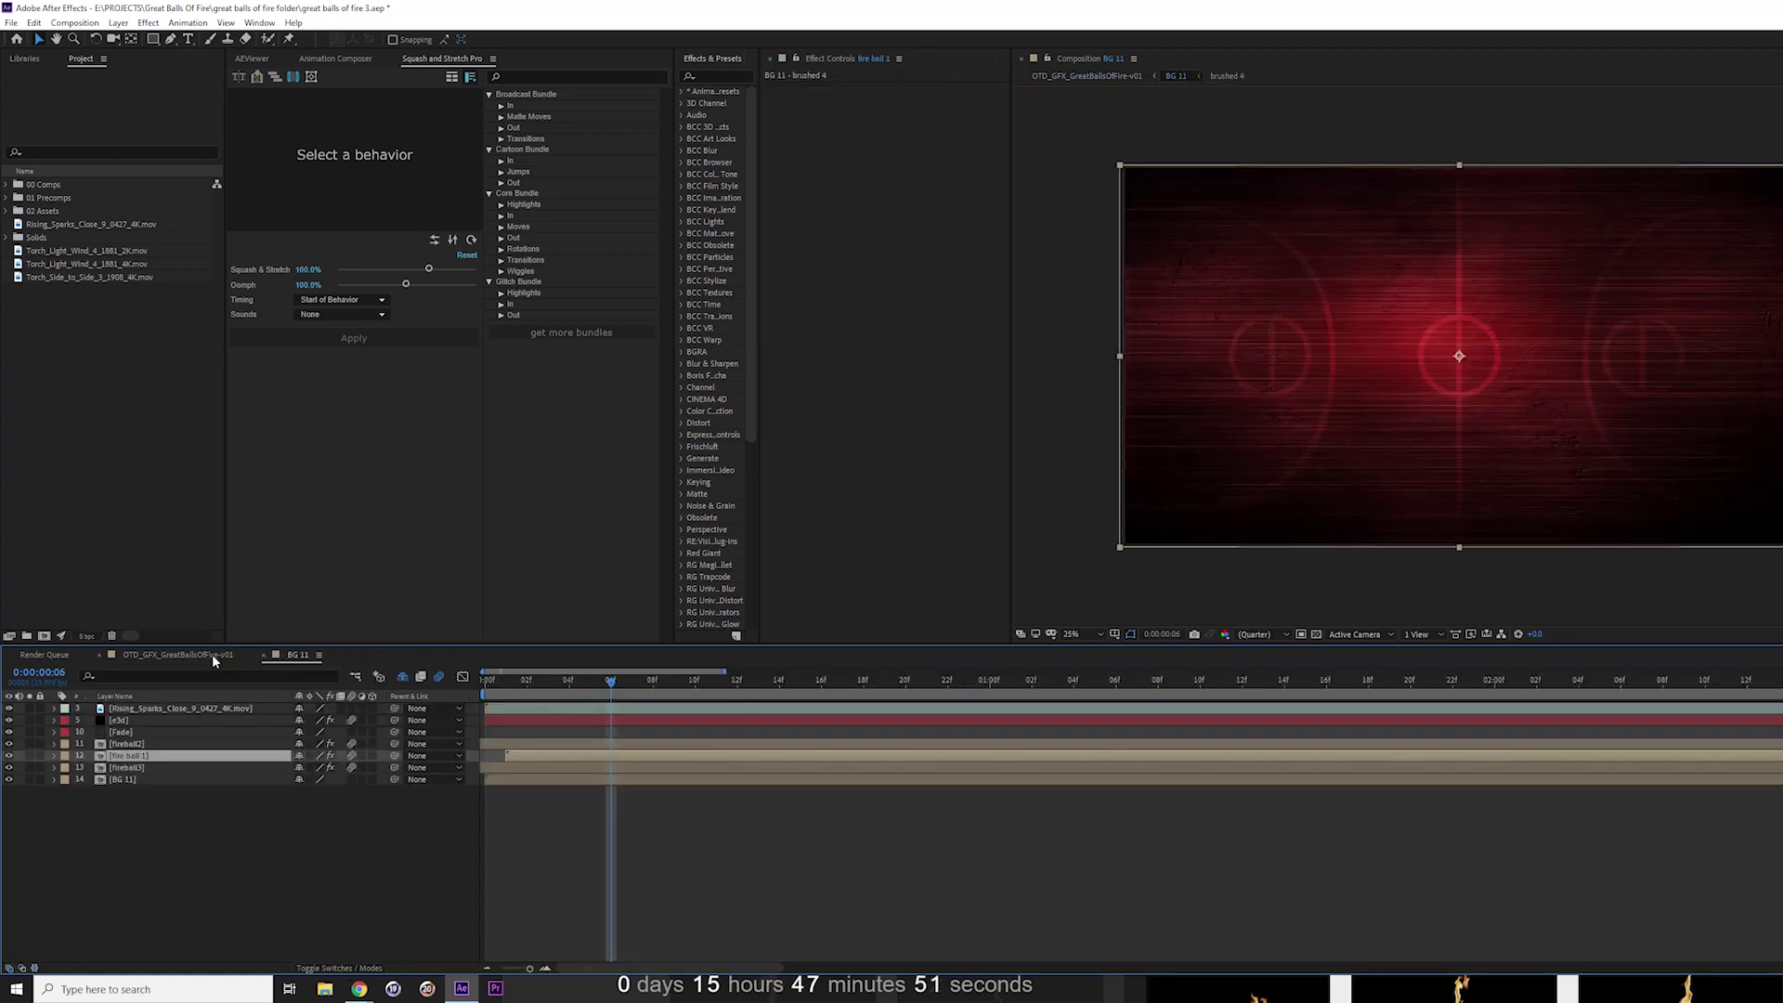
double_click(120, 778)
click(132, 785)
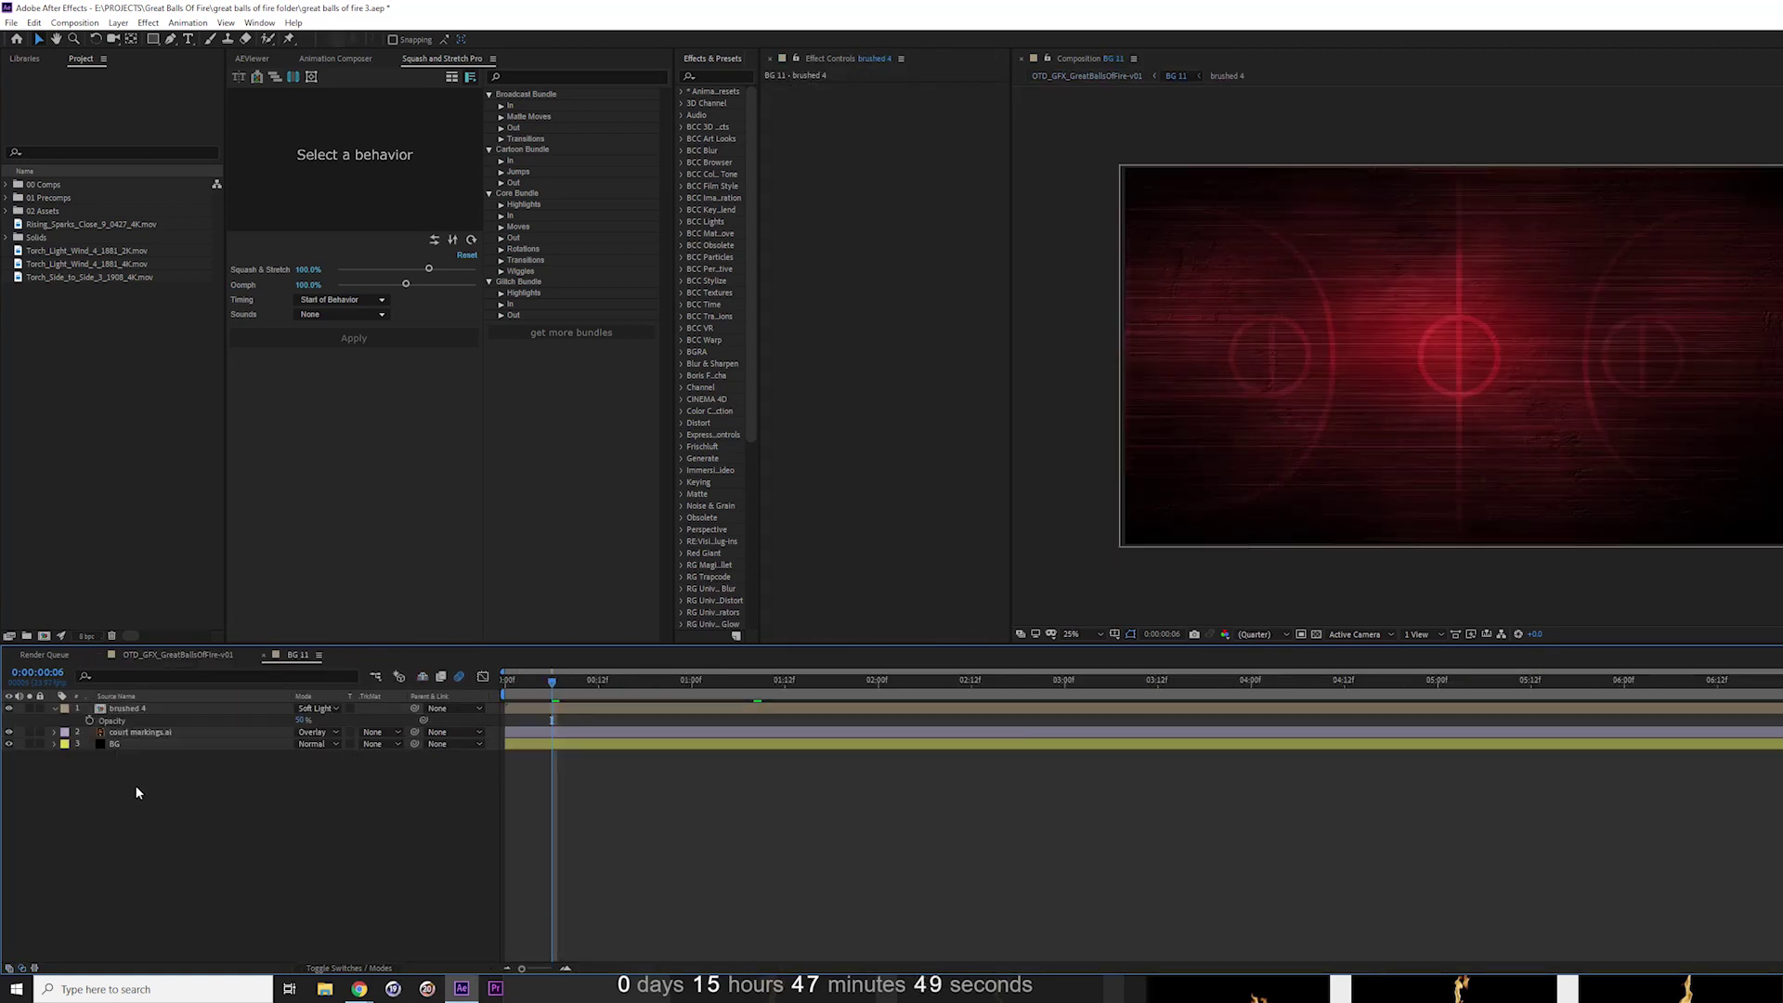
Collapse brushed 4, select the BG layer's Sapphire S_Effect, and solo the BG layer
click(119, 709)
click(53, 710)
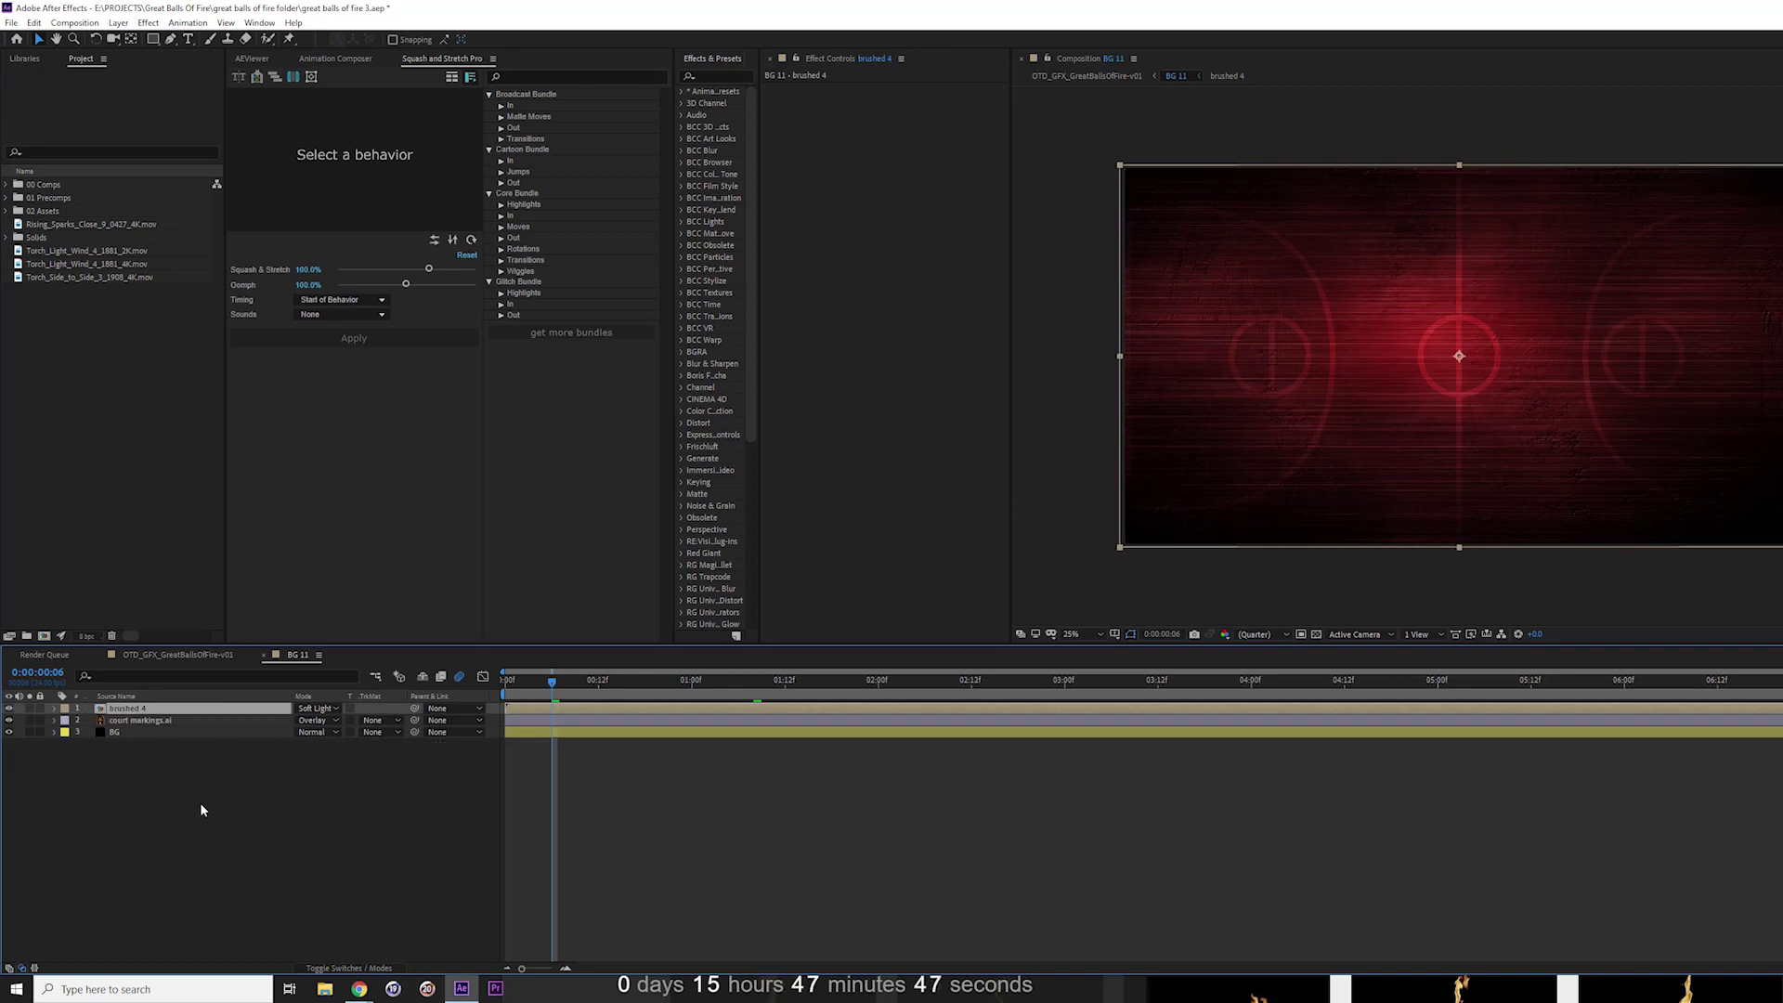
click(190, 794)
click(115, 734)
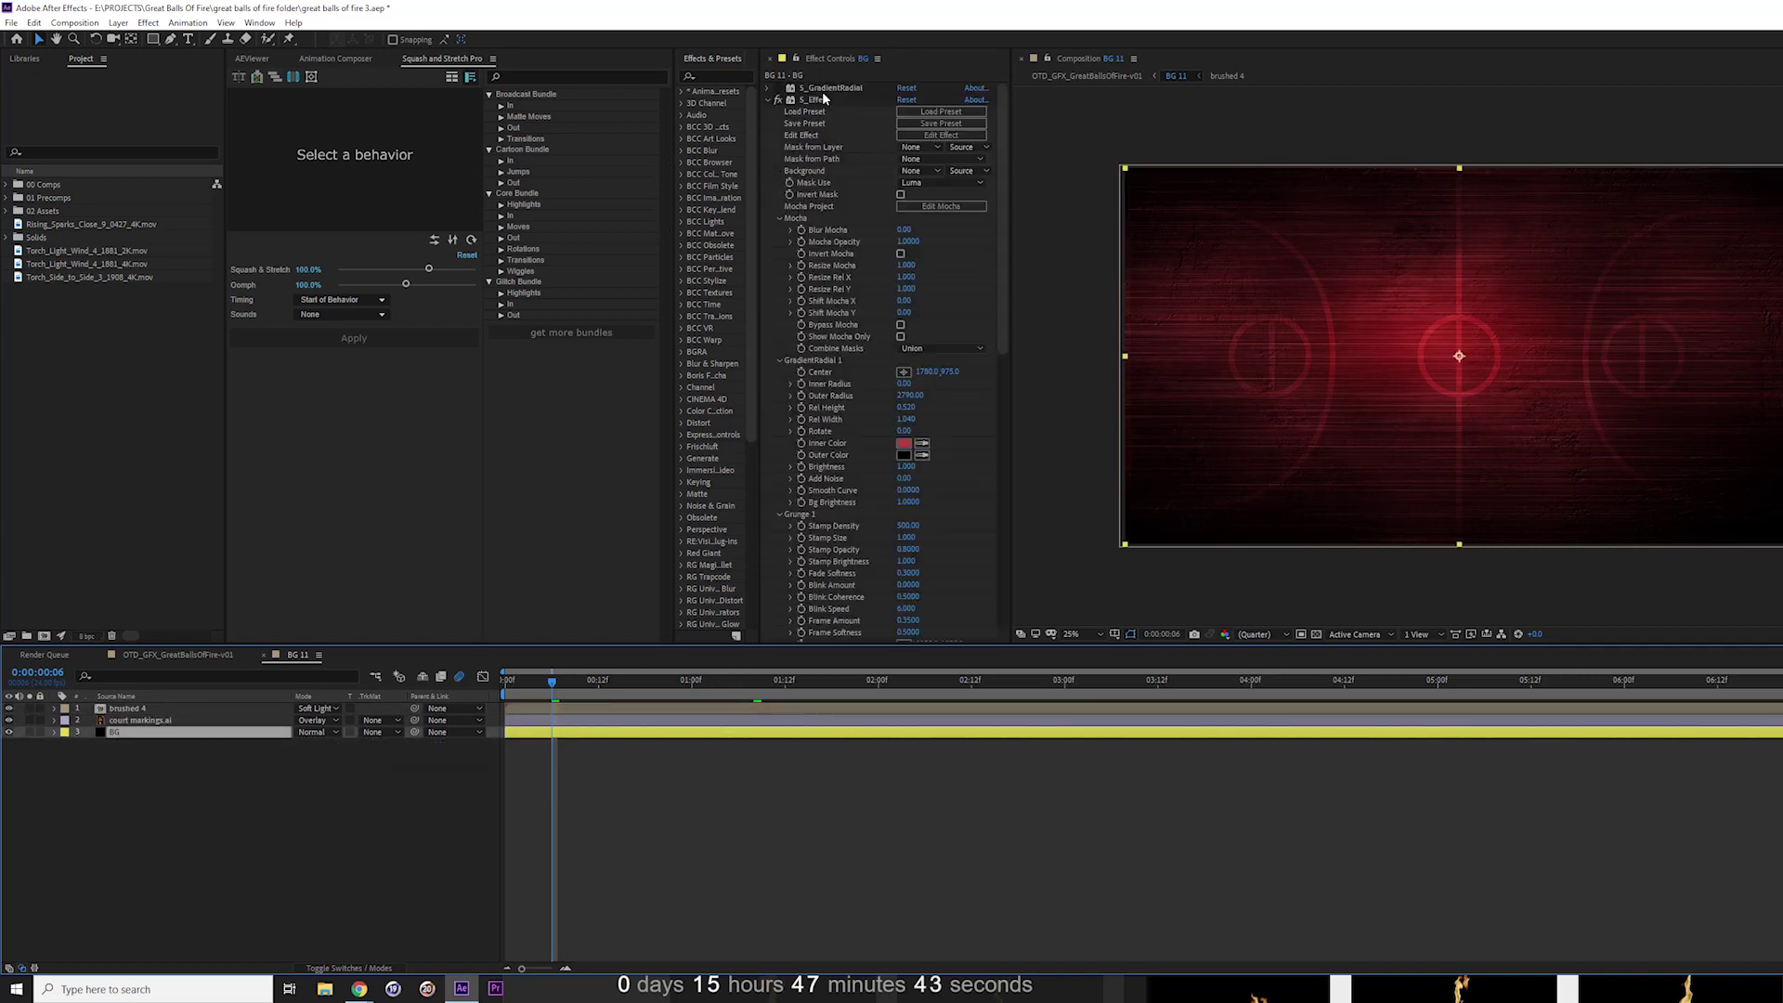
click(806, 101)
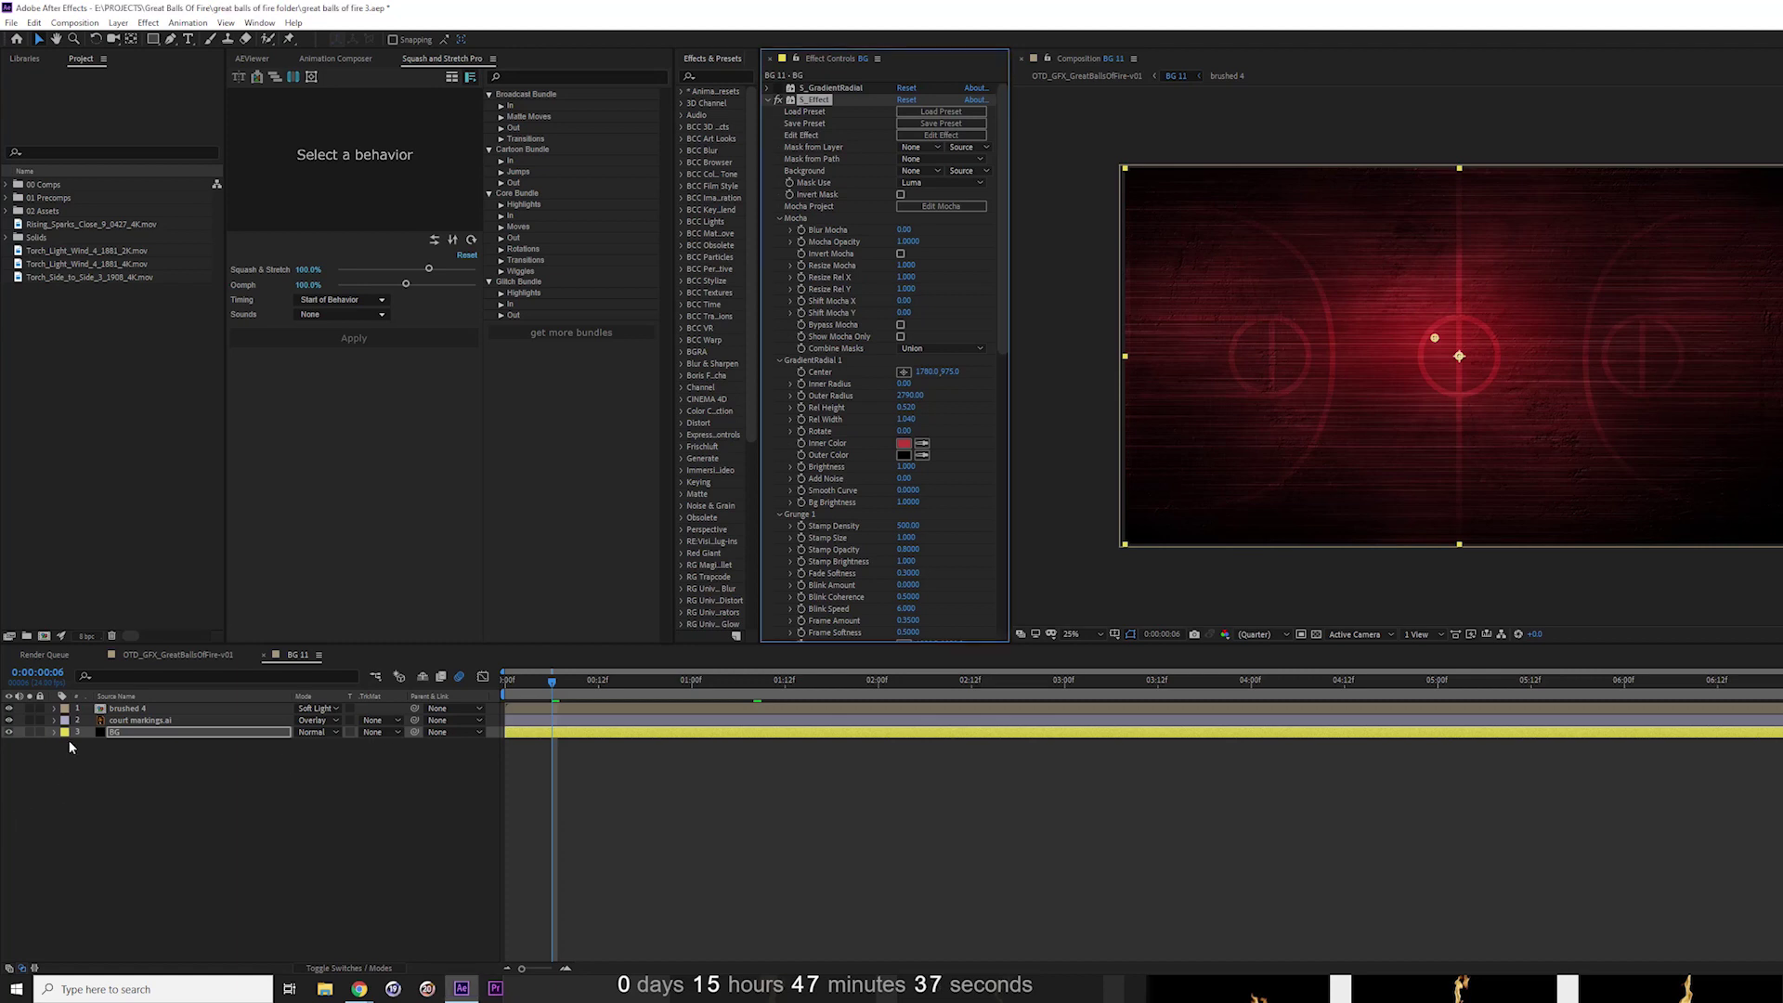
click(29, 731)
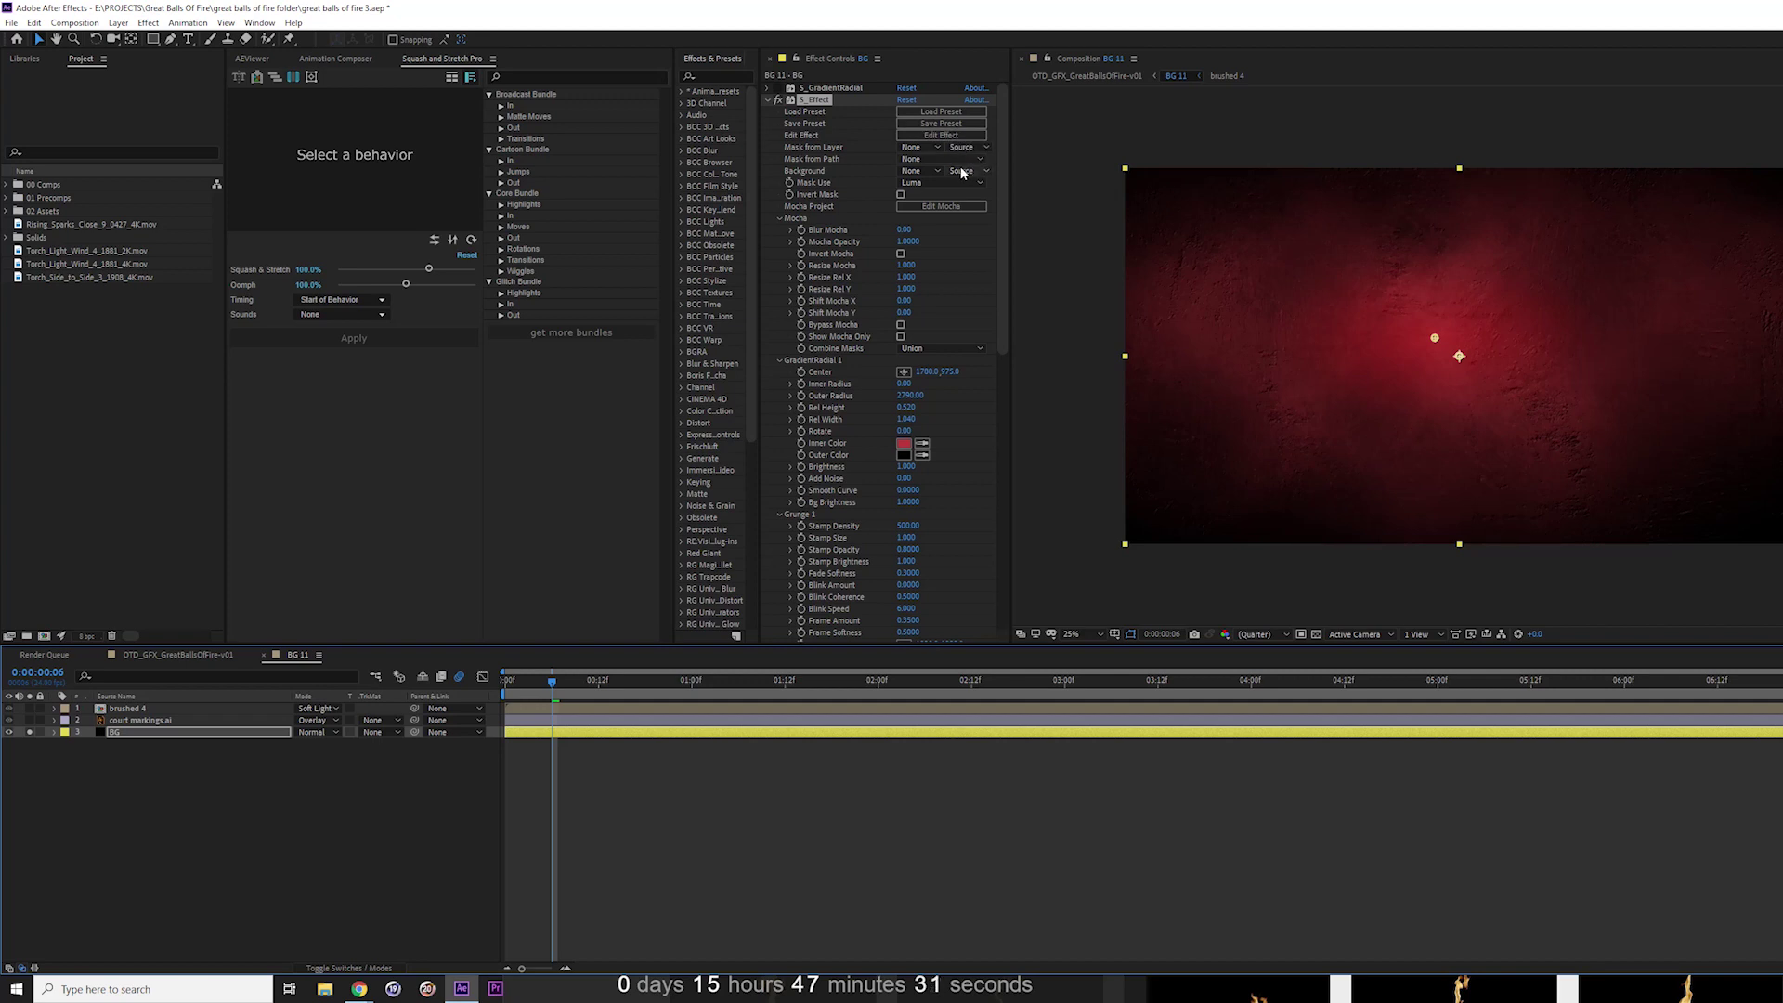
Preview the GradientRadial node alone in the Sapphire node editor, then select the Grunge node
click(949, 136)
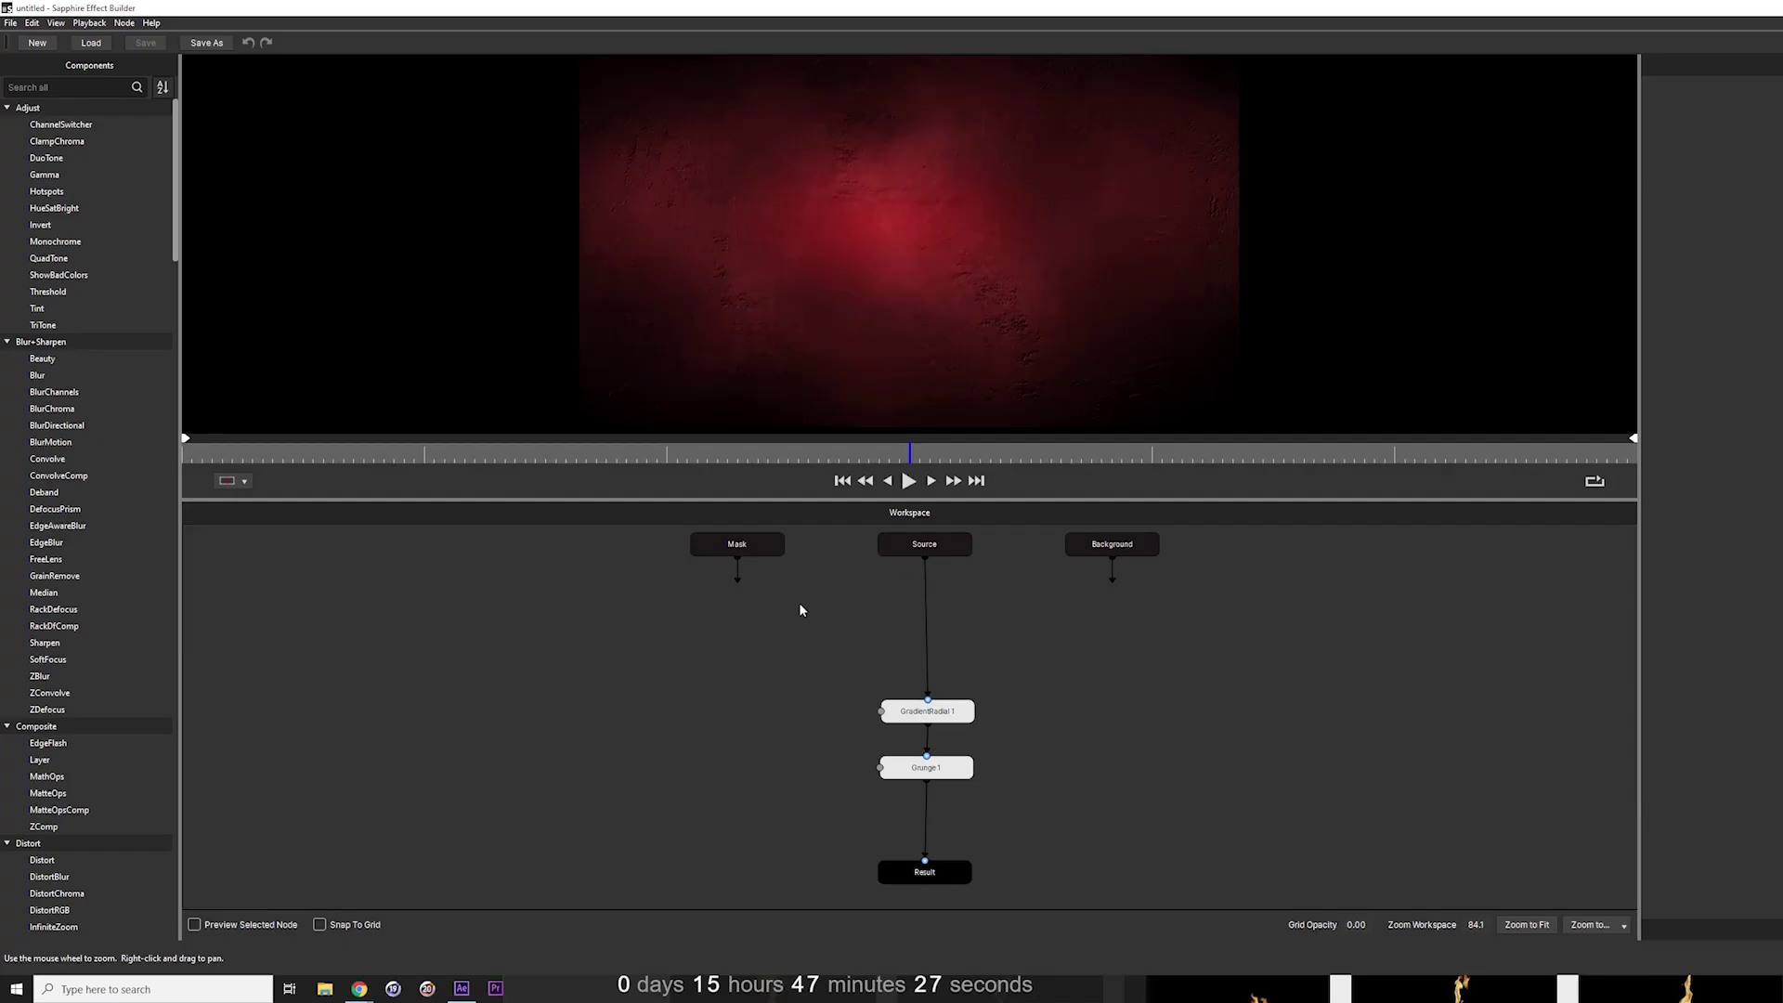
click(952, 714)
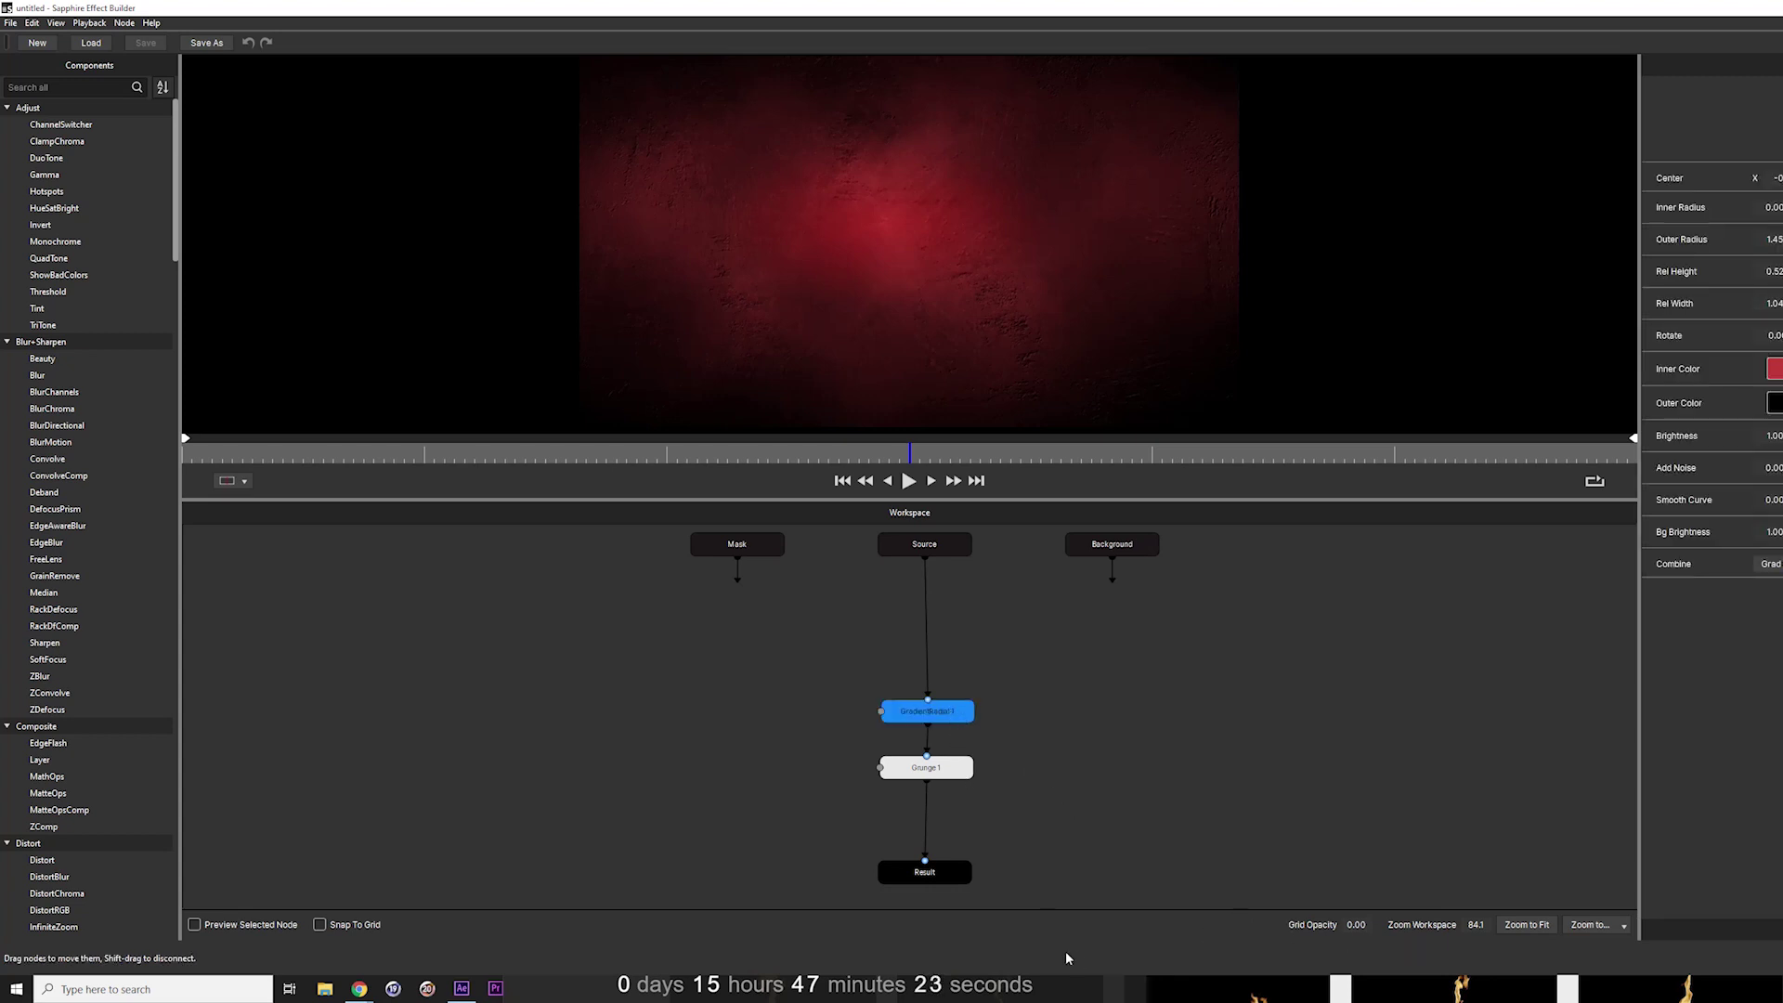
click(195, 925)
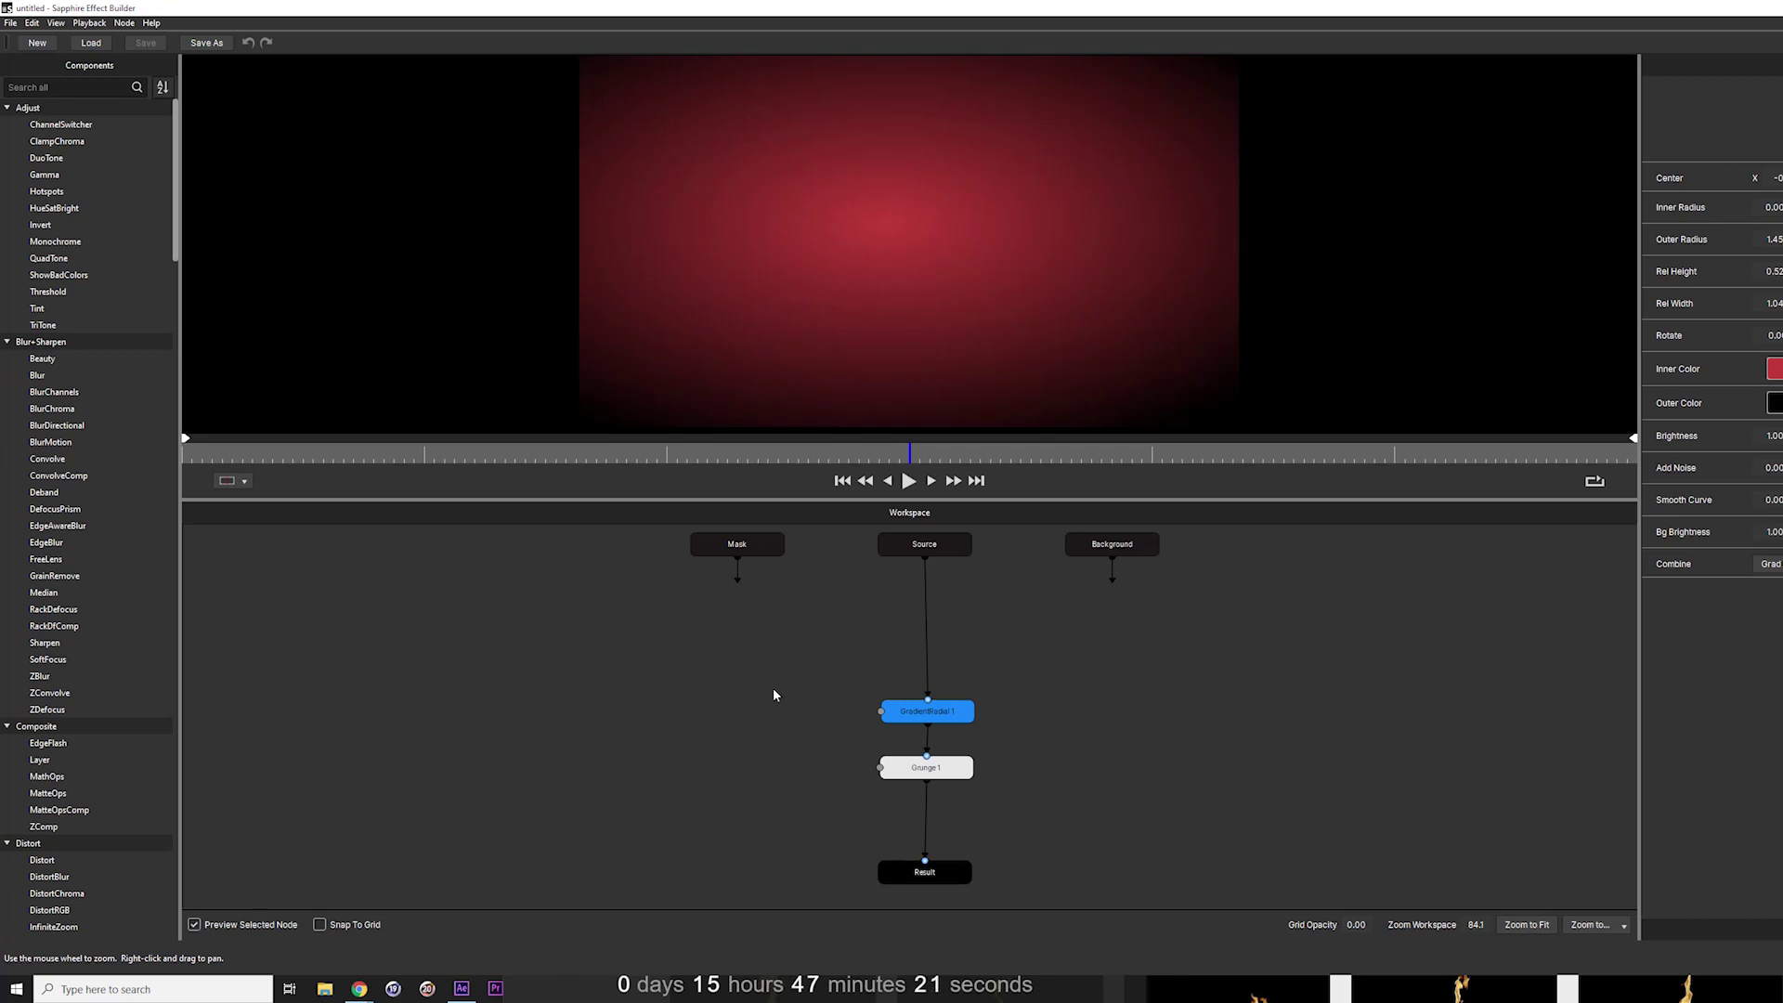
drag(922, 722, 954, 708)
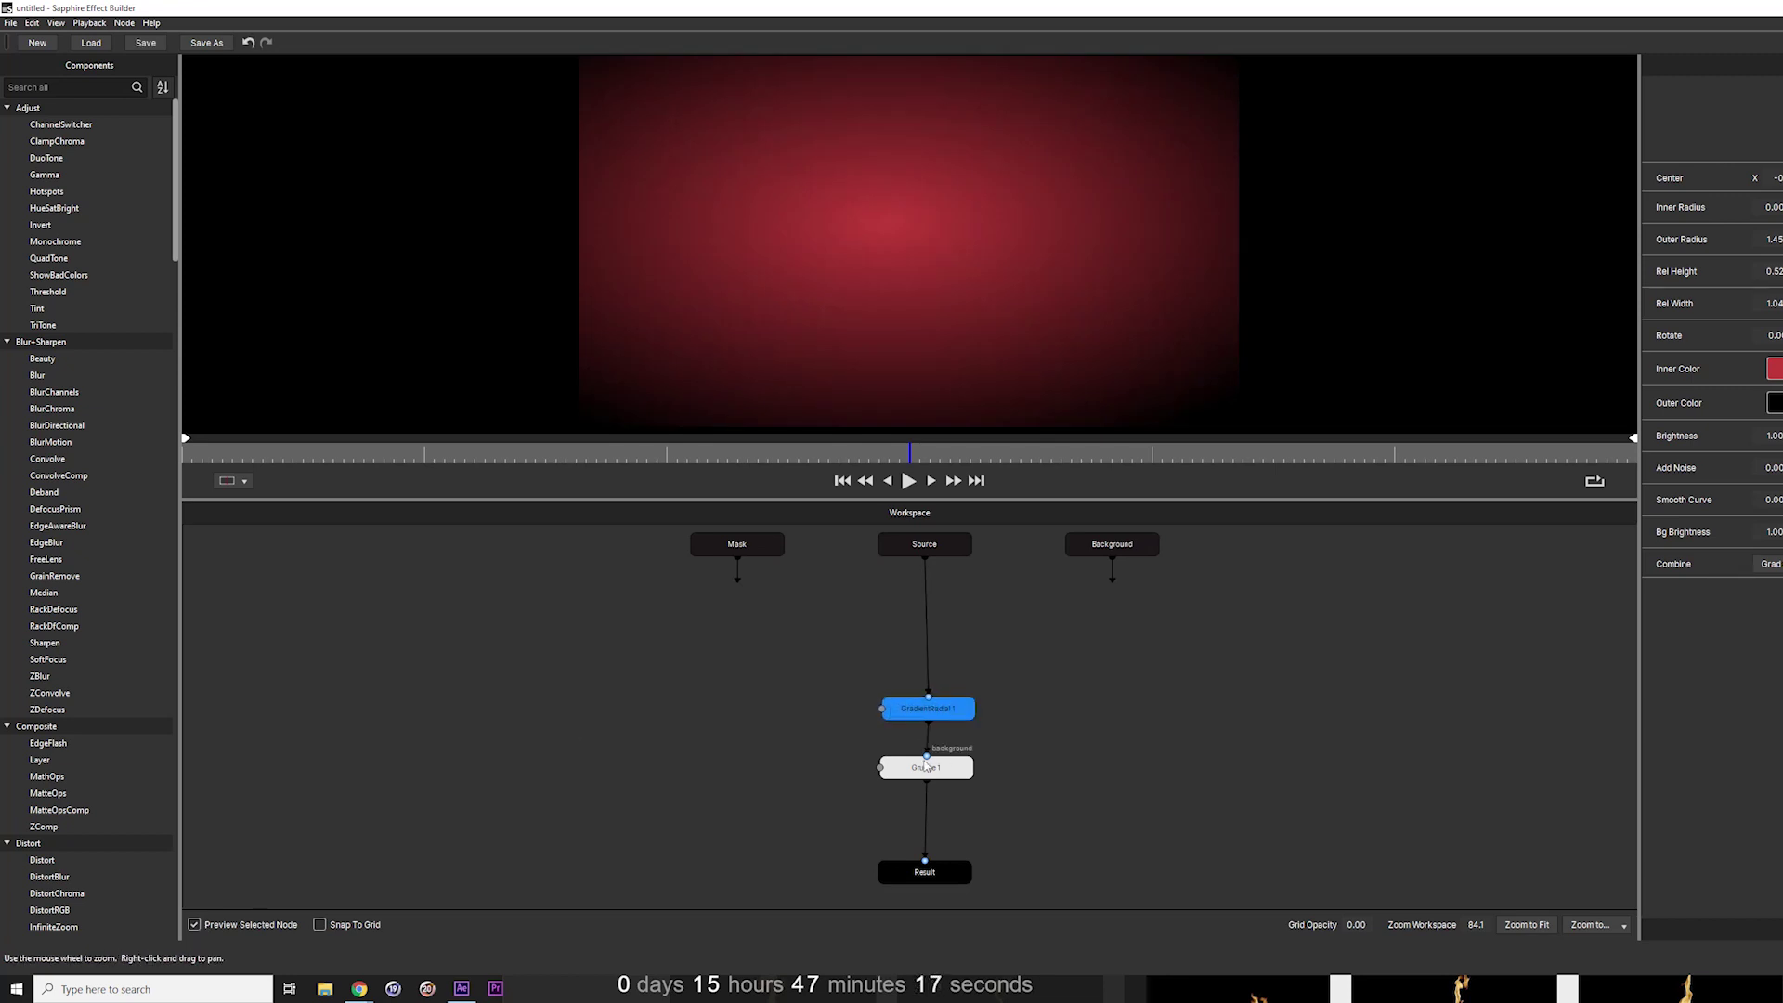
click(949, 779)
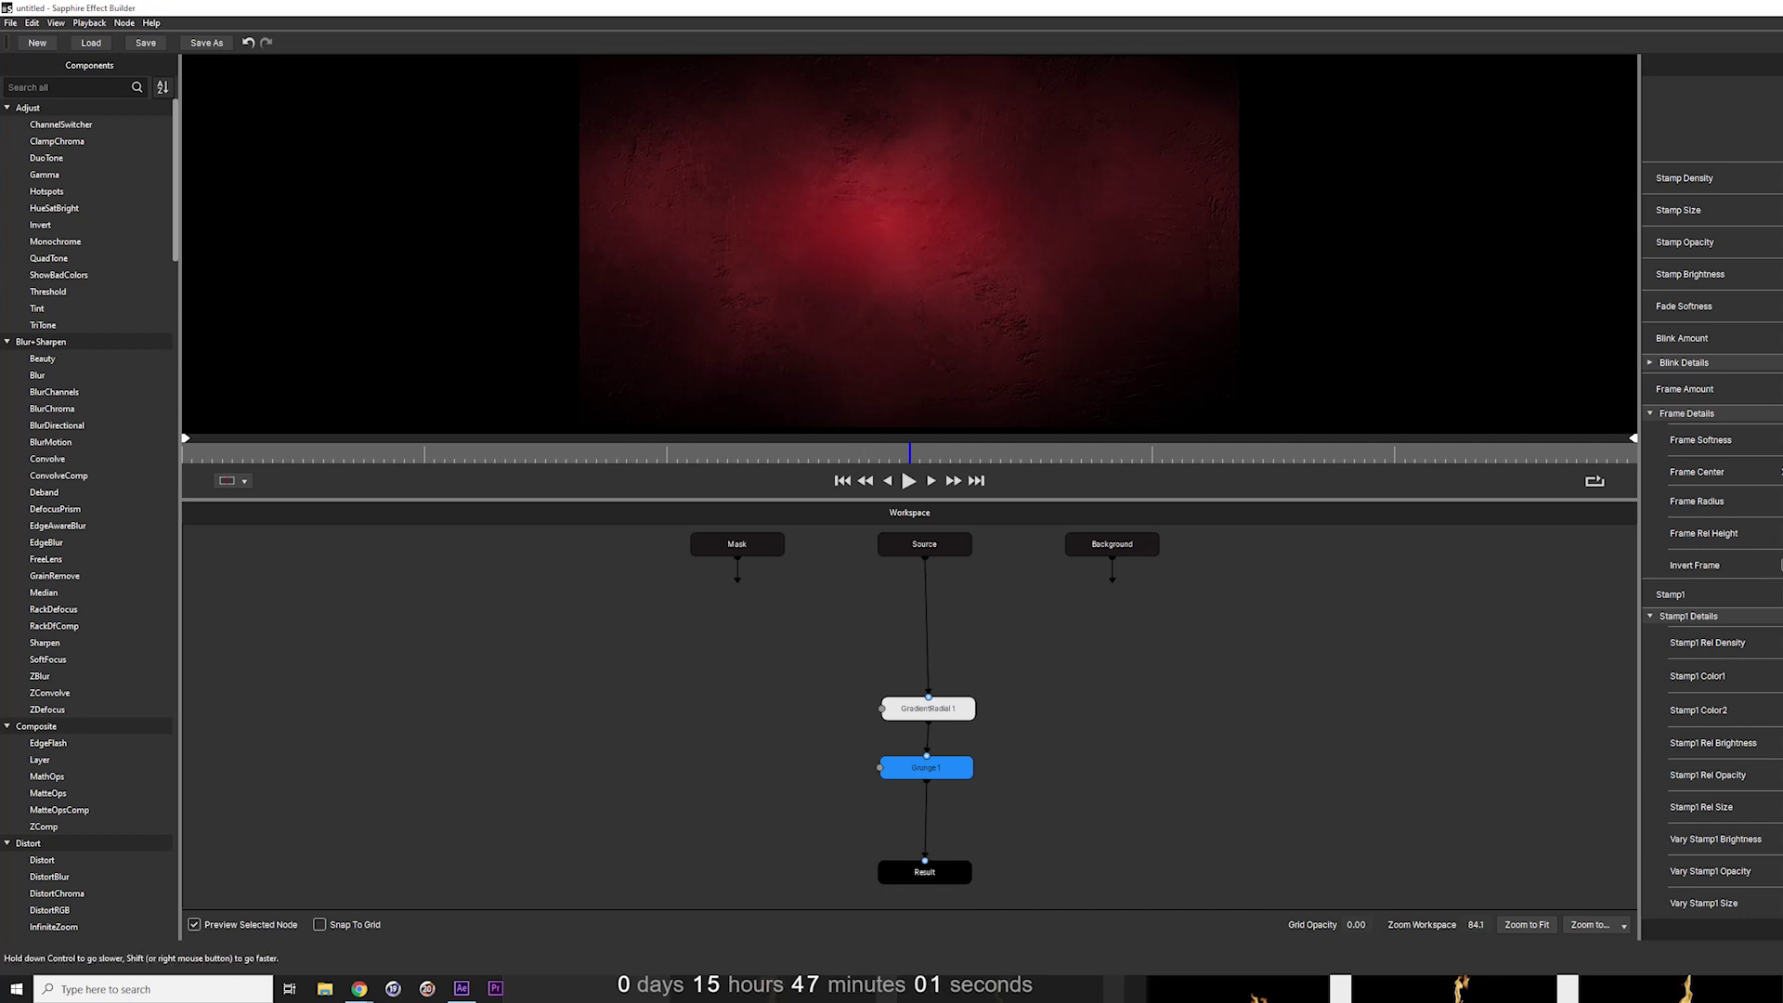
Collapse BG's effects and solo court markings, BG and brushed 4 together
key(alt+Tab)
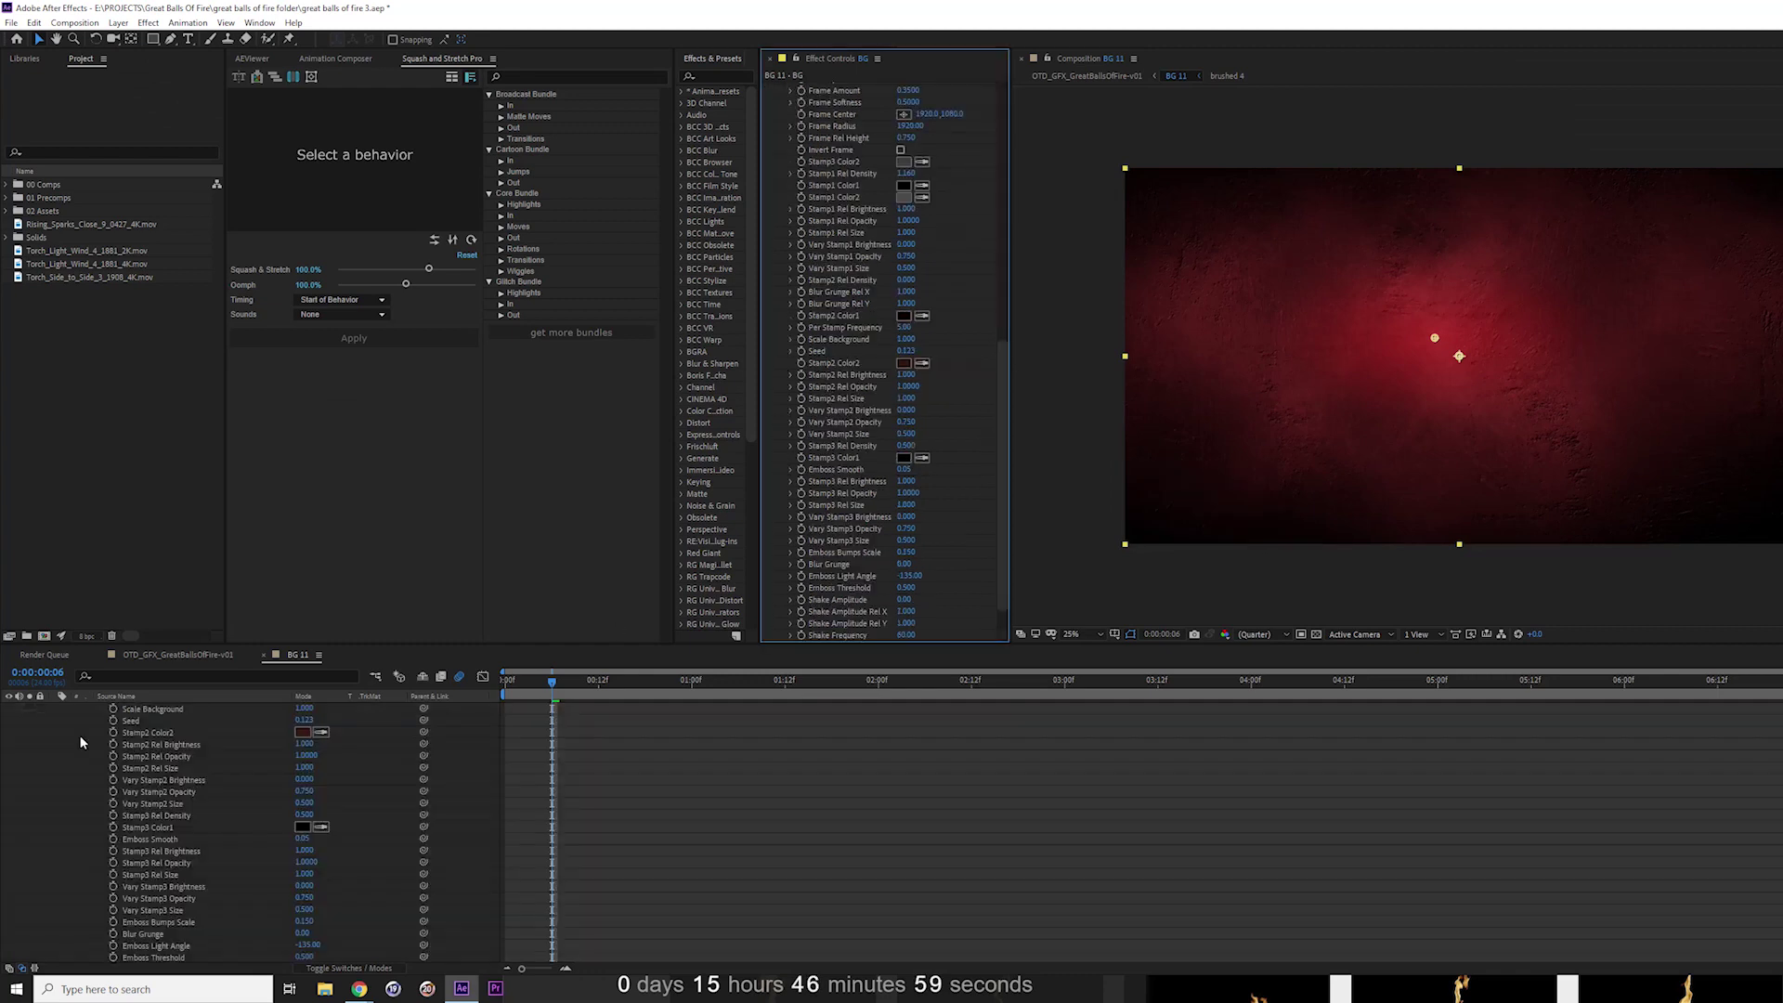
scroll(167, 733, up, 10)
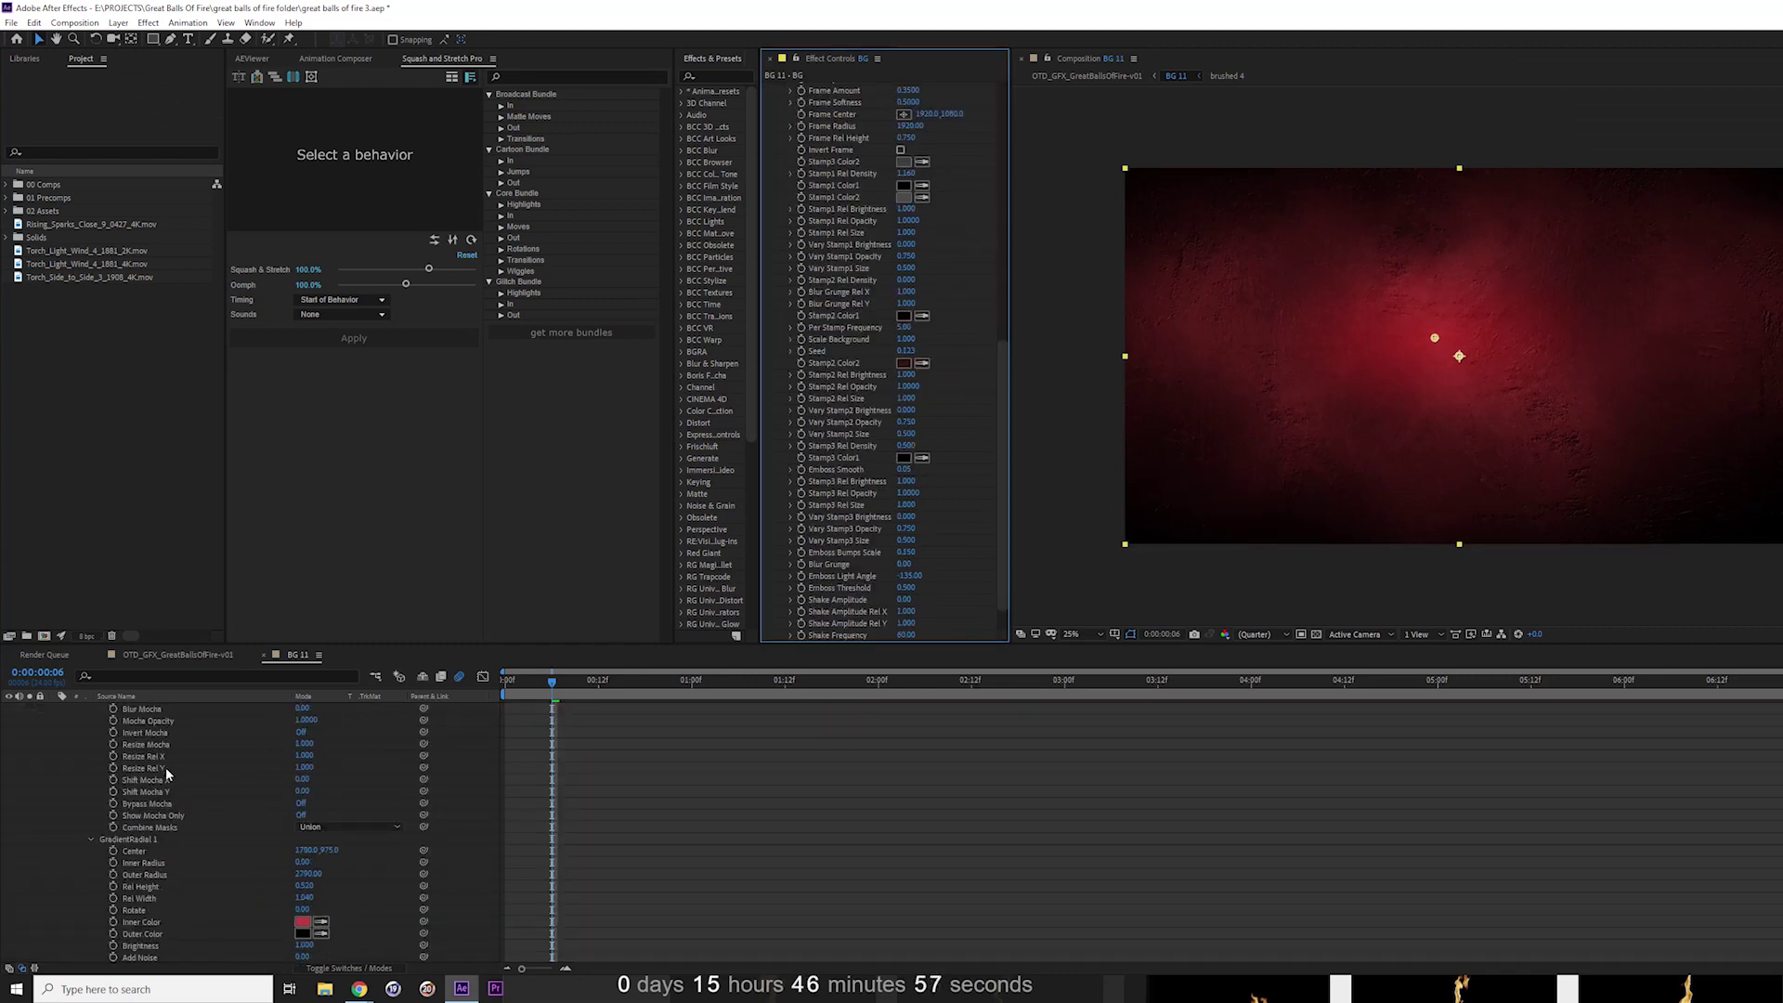
scroll(171, 773, up, 1)
click(54, 732)
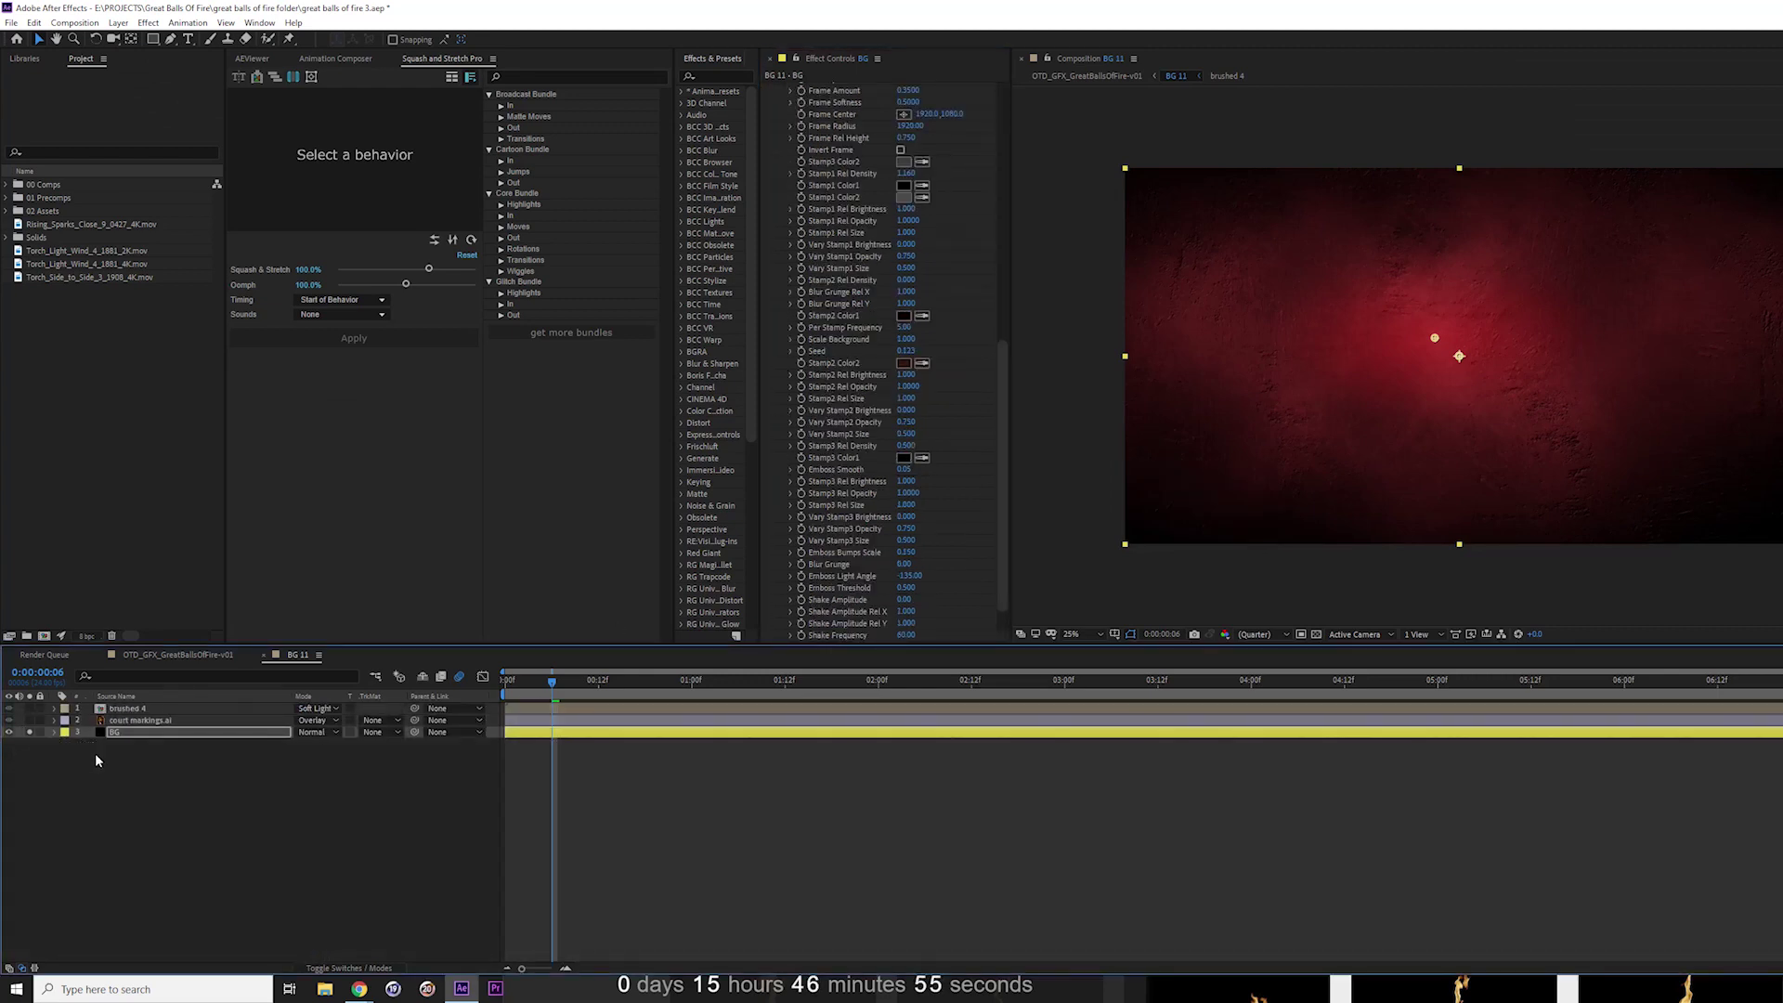
click(135, 721)
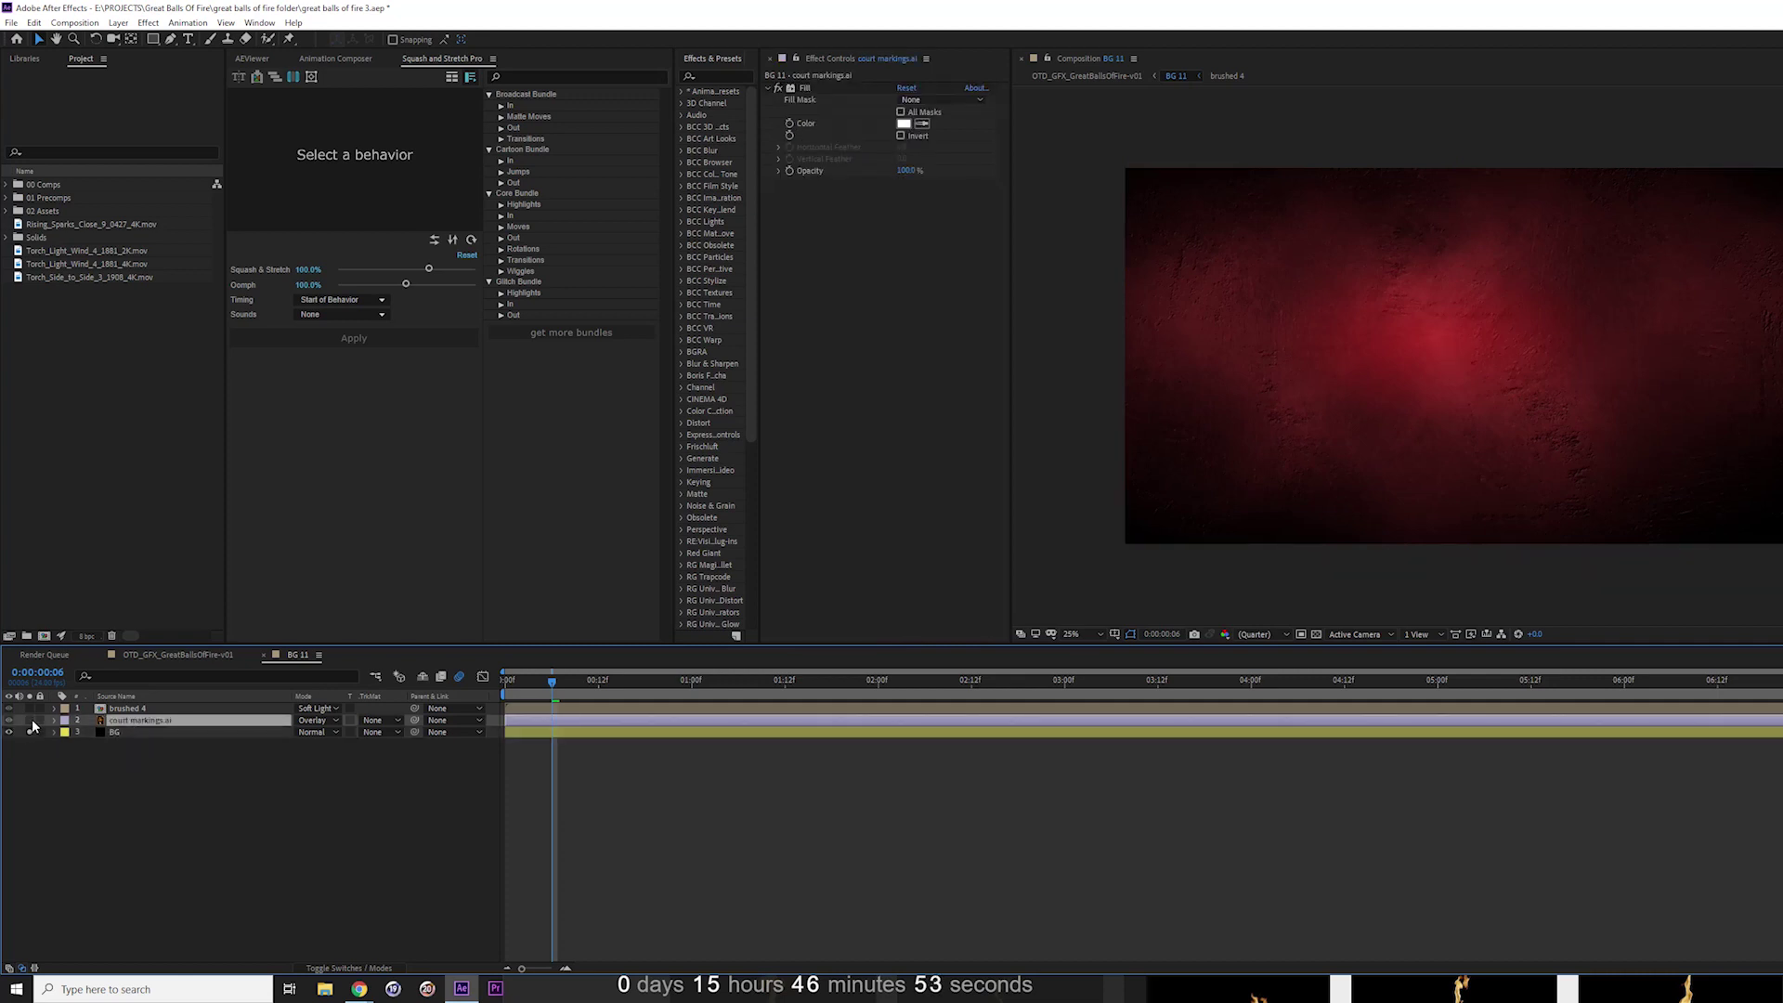
drag(29, 720, 29, 732)
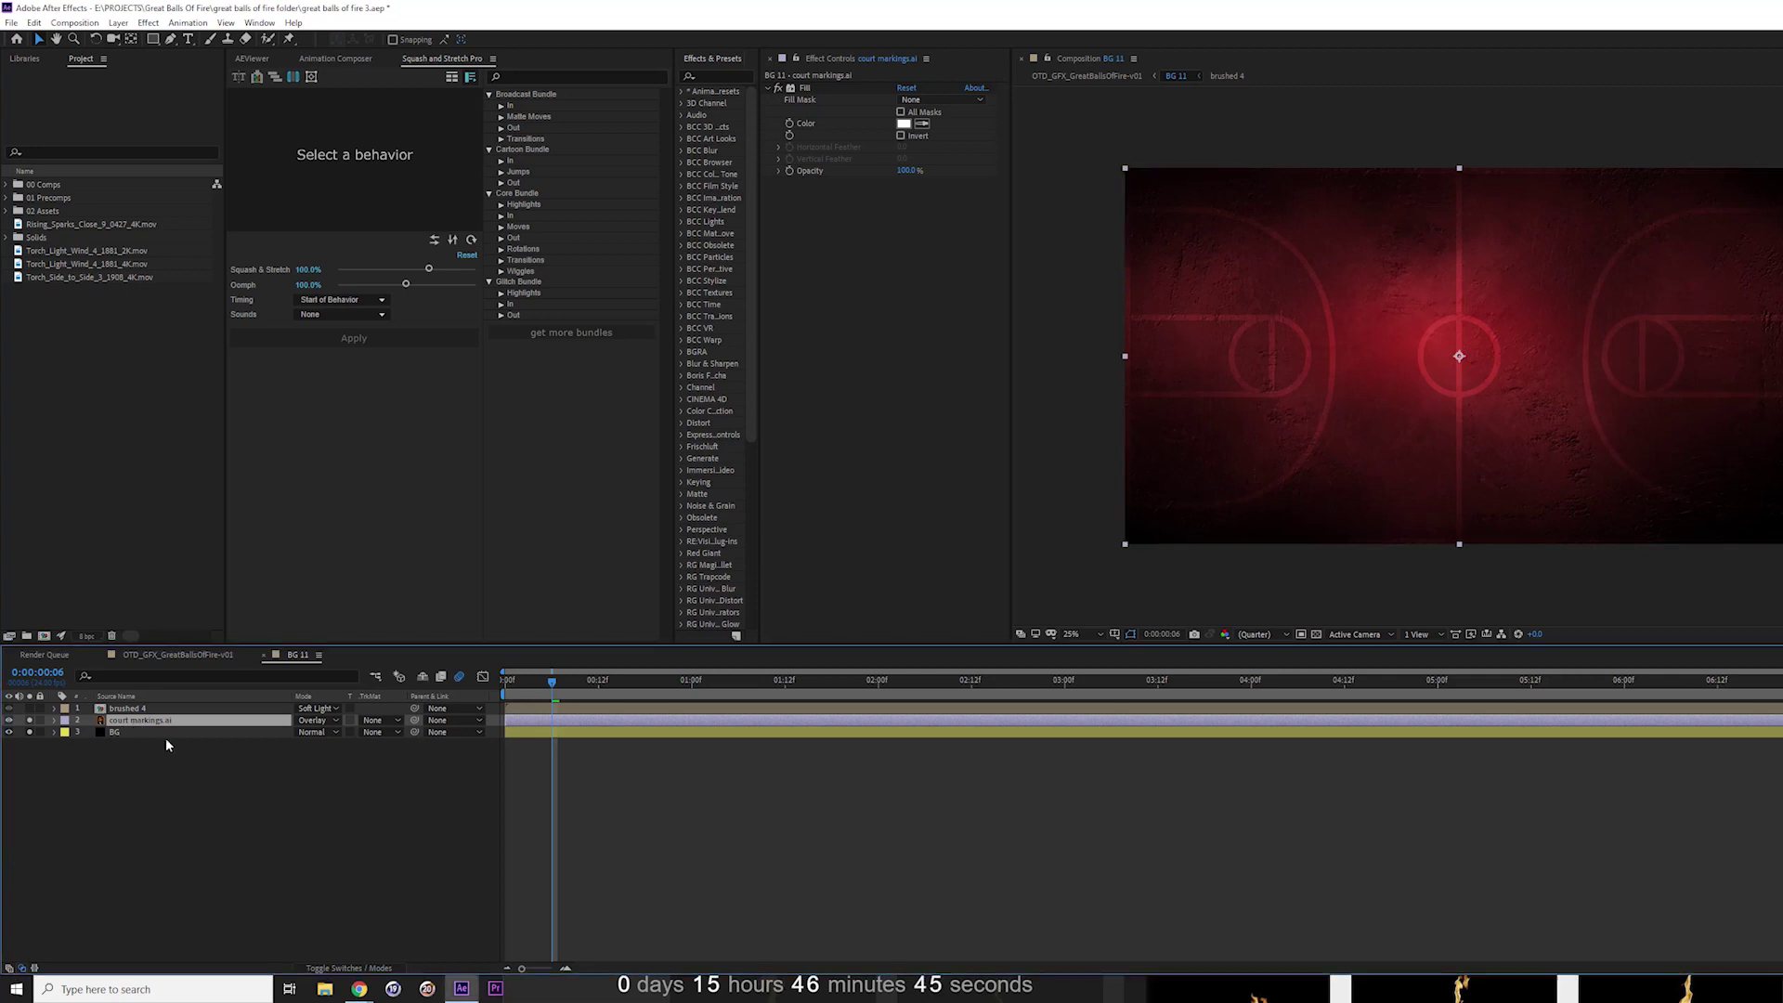
click(139, 709)
click(30, 709)
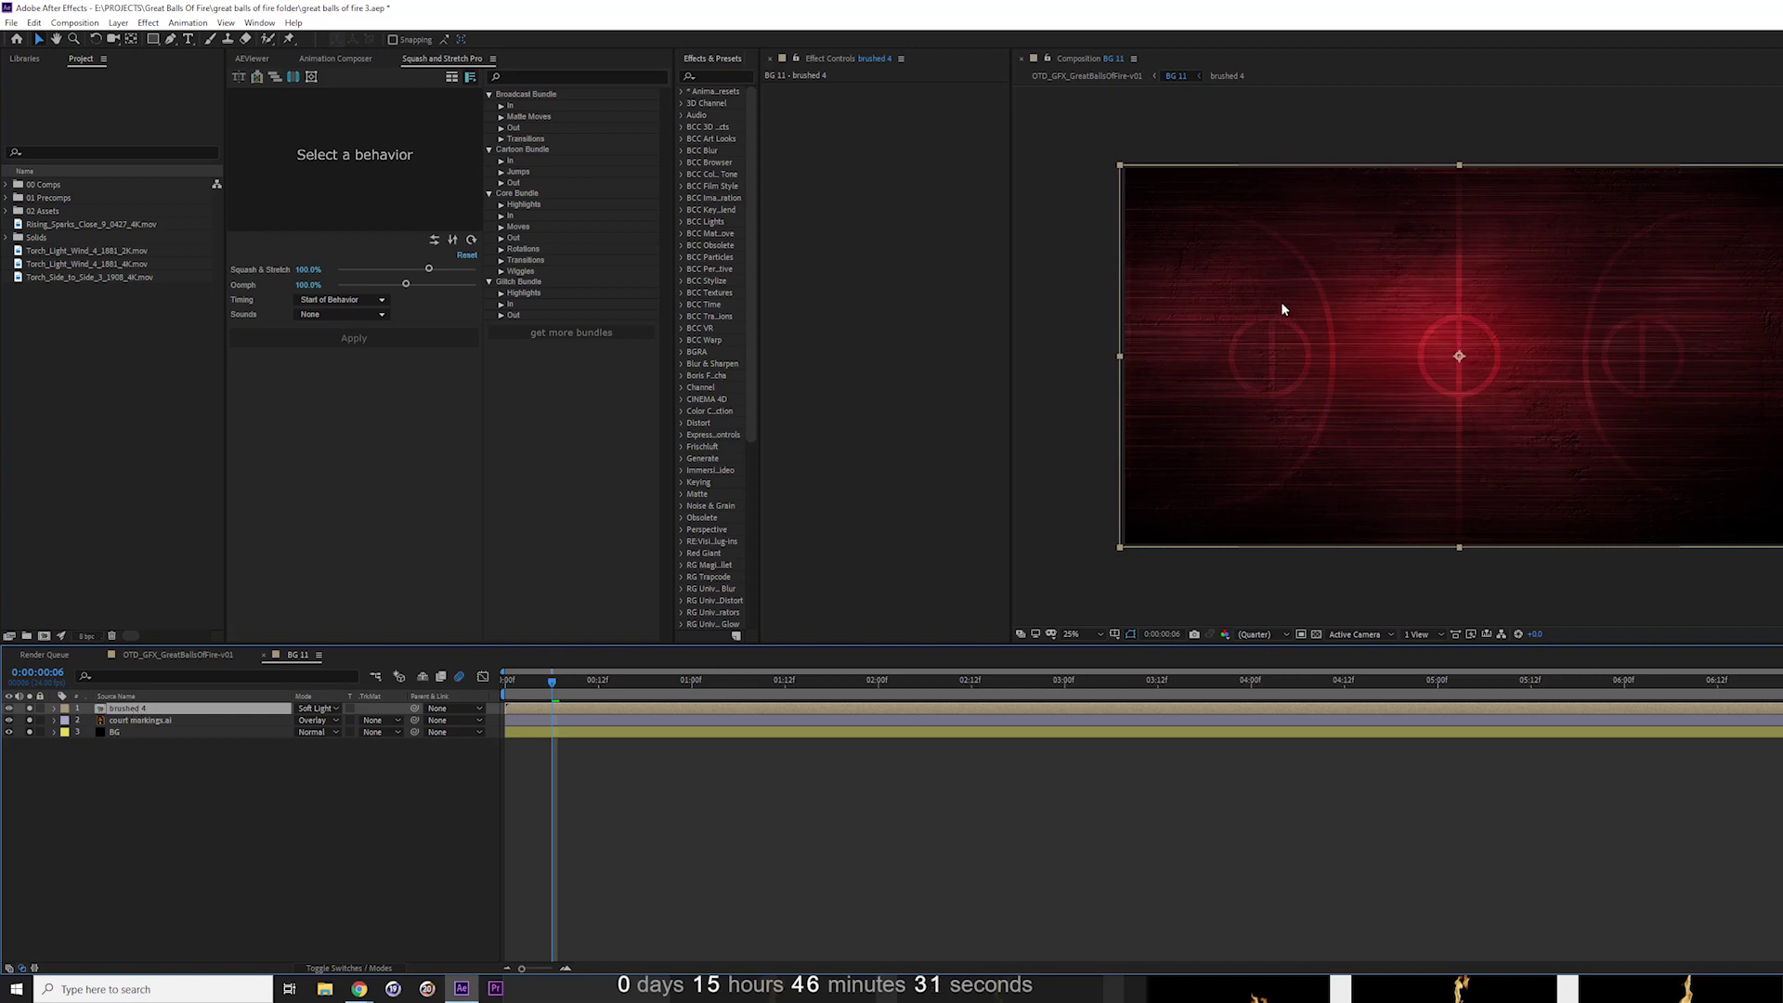
click(288, 834)
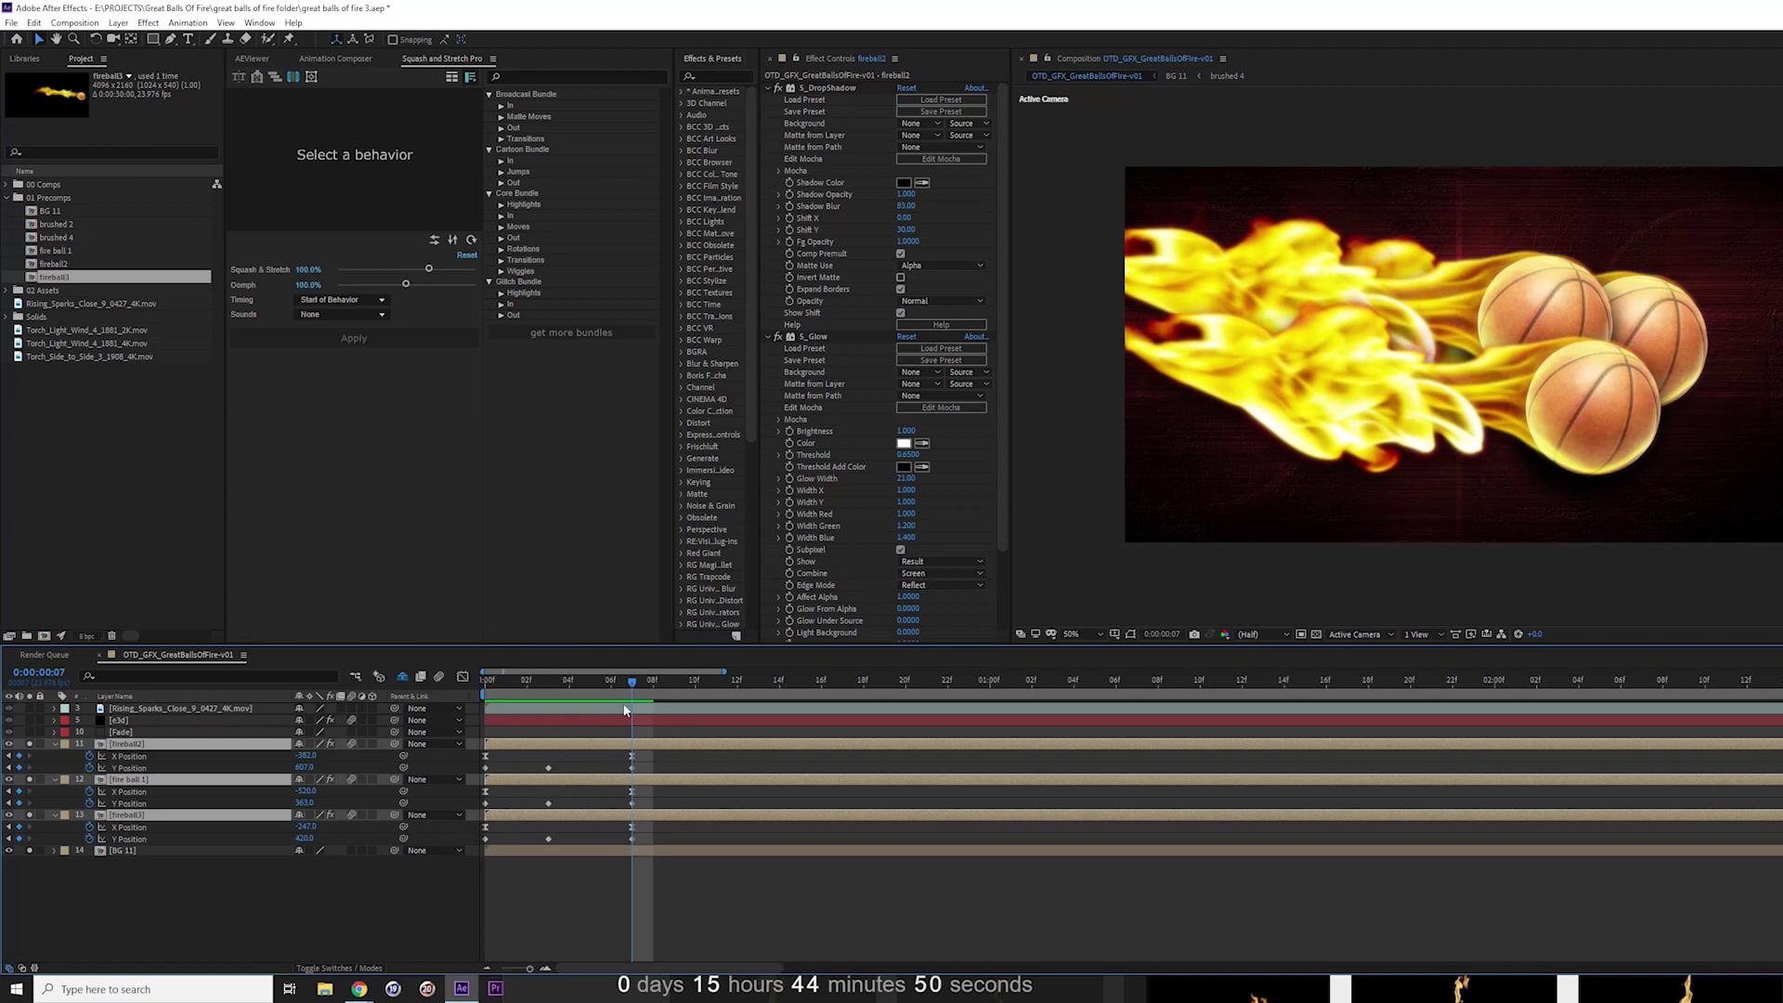
Rewind the main title comp to 0:00:00:00 and open the viewer display options
drag(632, 683, 432, 724)
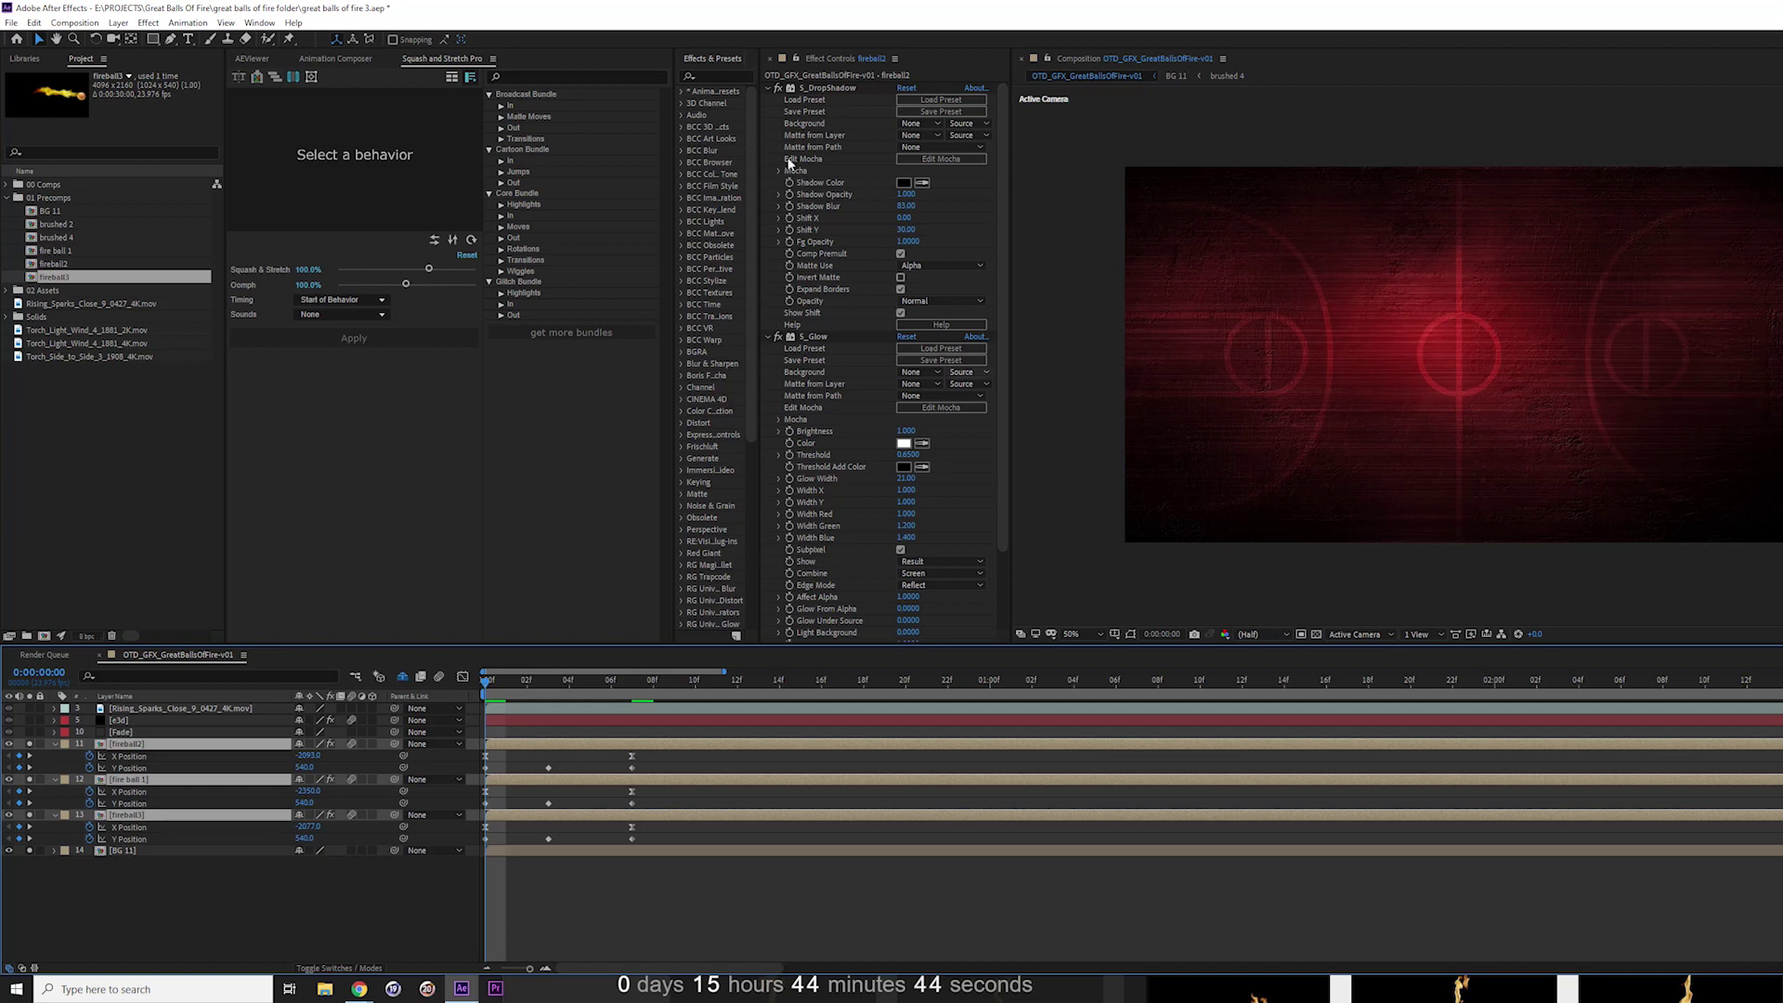
click(226, 23)
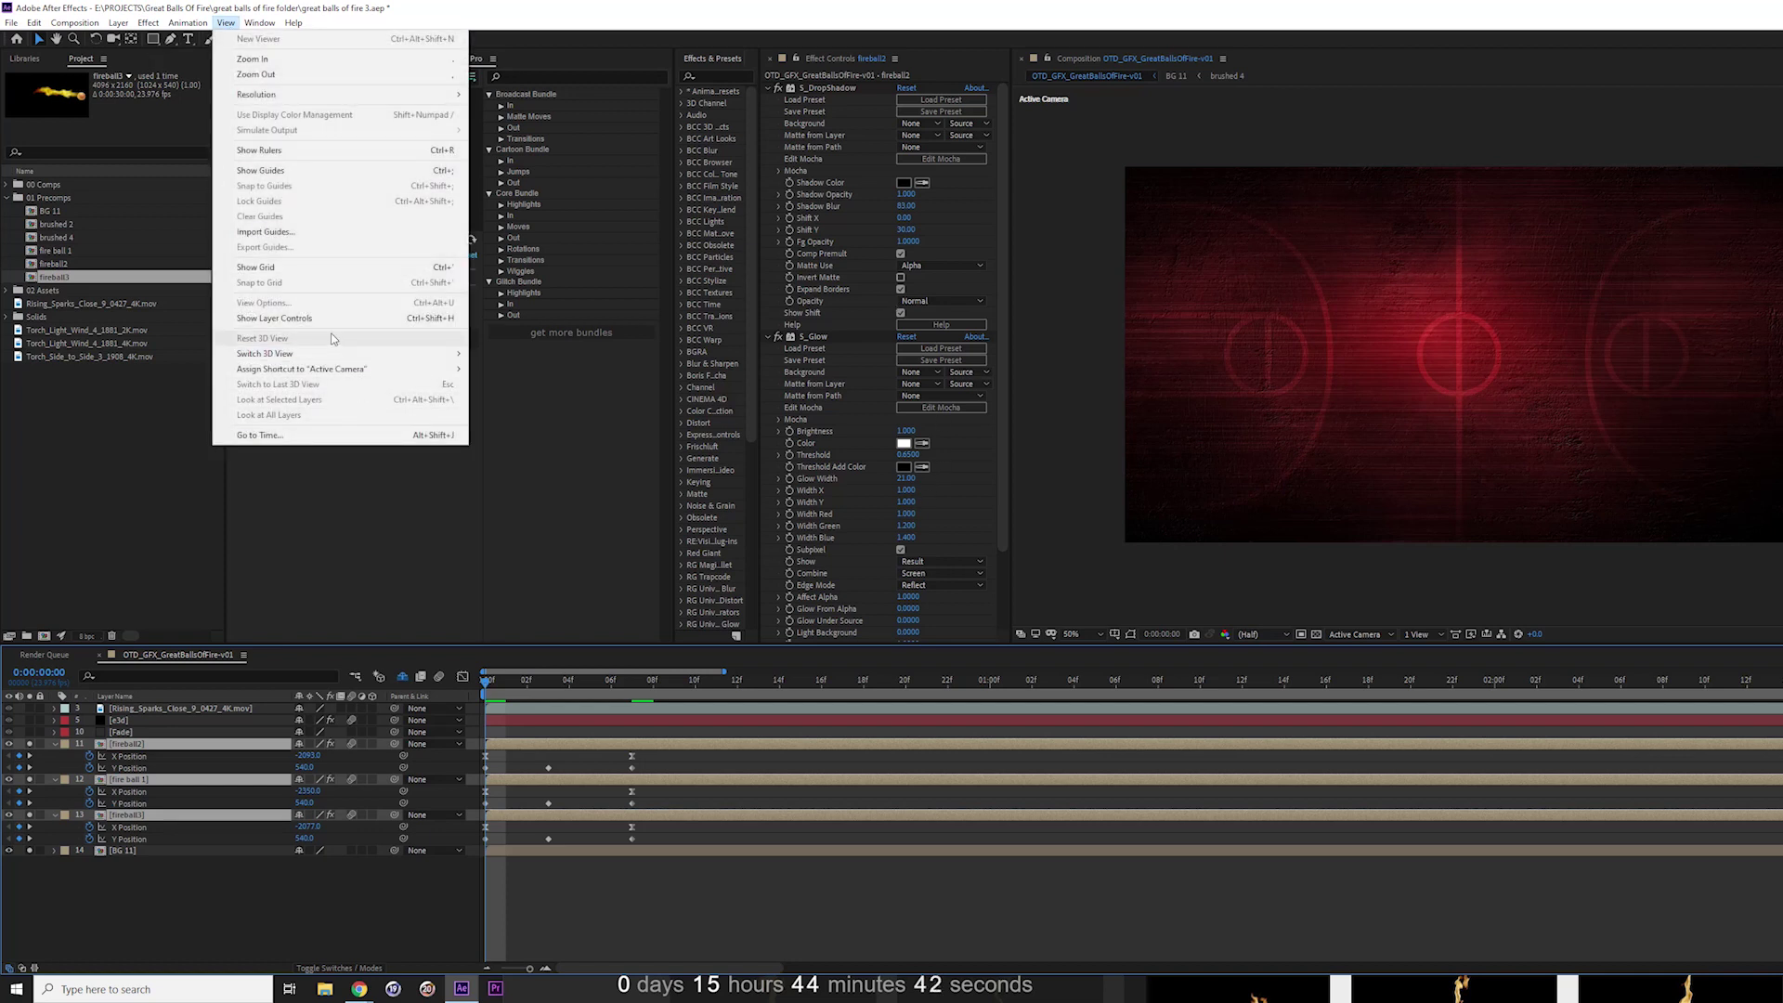
Show layer controls, widen the viewer, and pan to reveal the off-frame motion paths
click(297, 319)
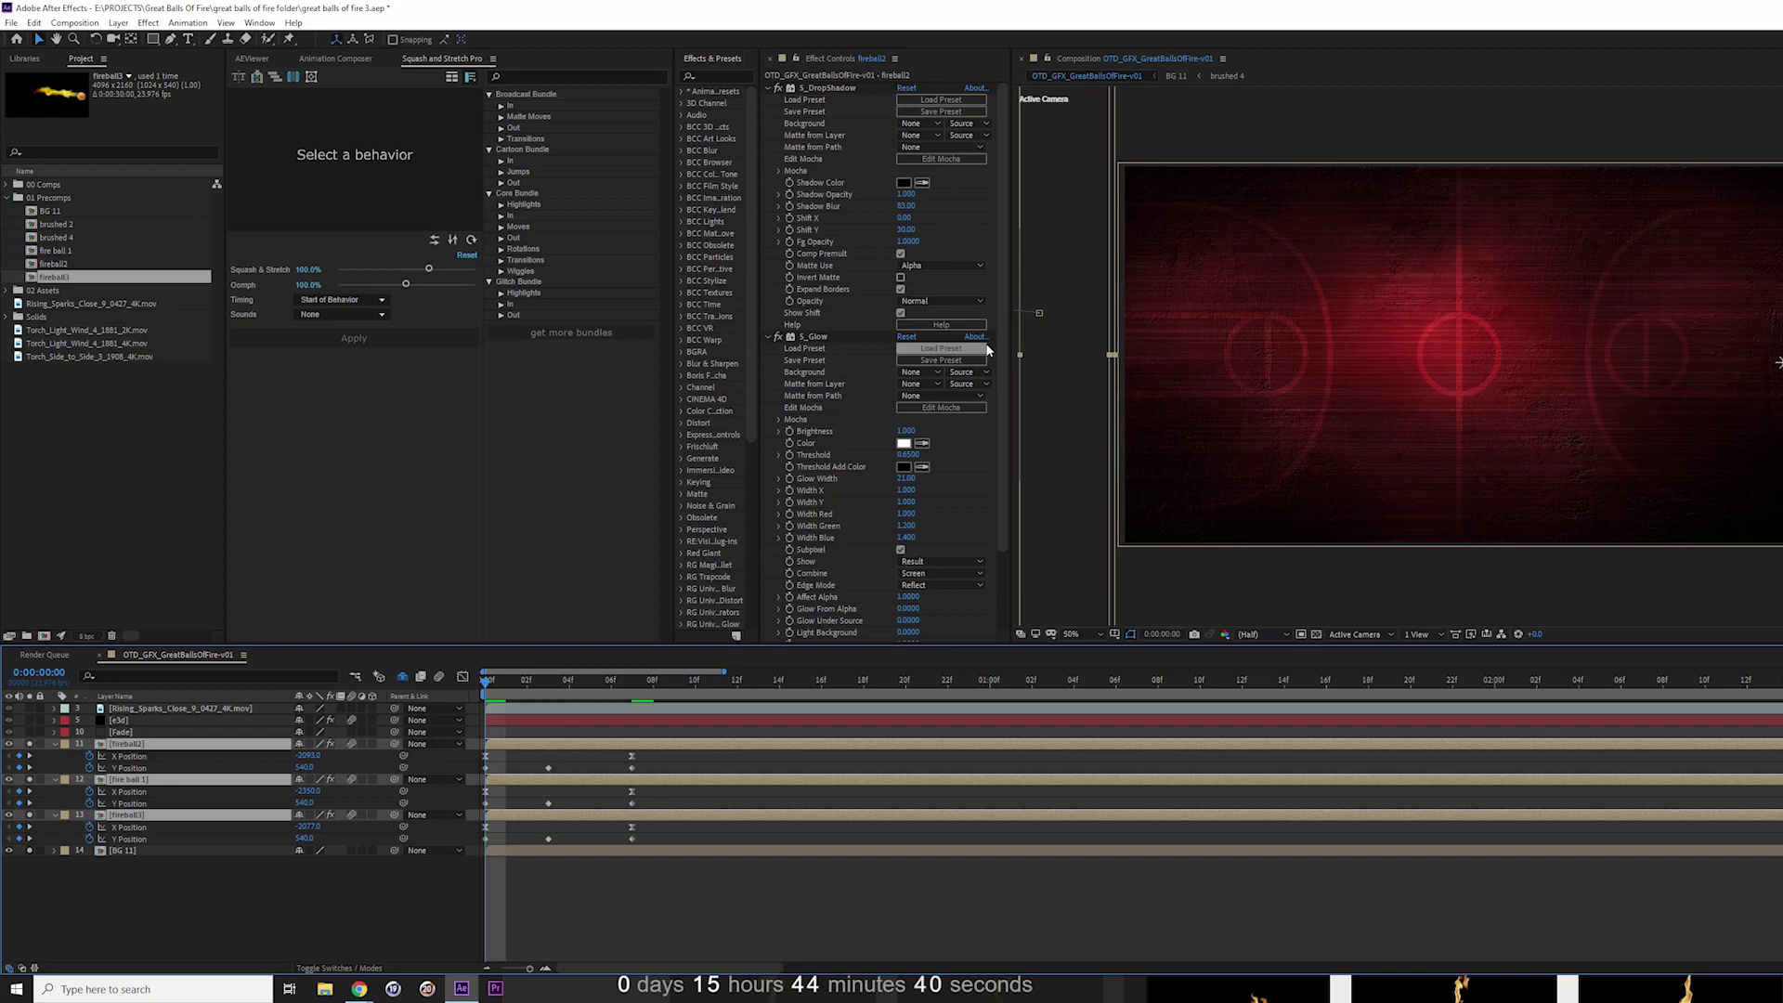
drag(1010, 334, 442, 365)
key(h)
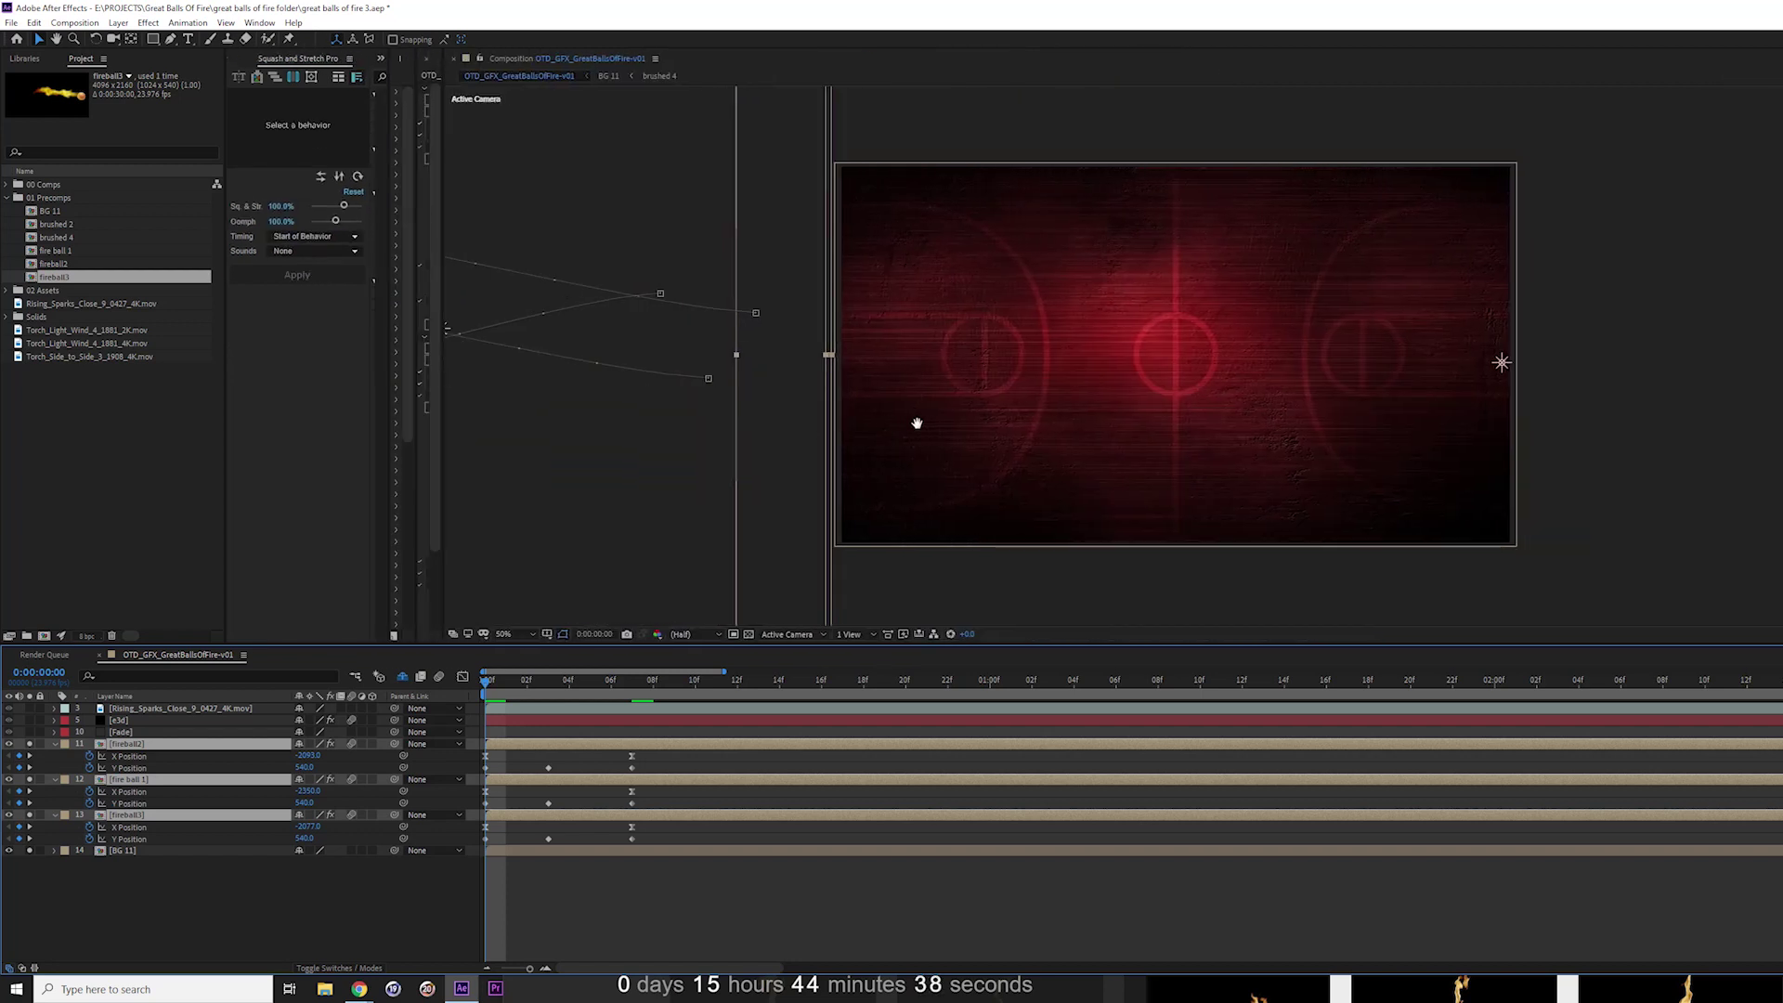
drag(916, 418, 1444, 442)
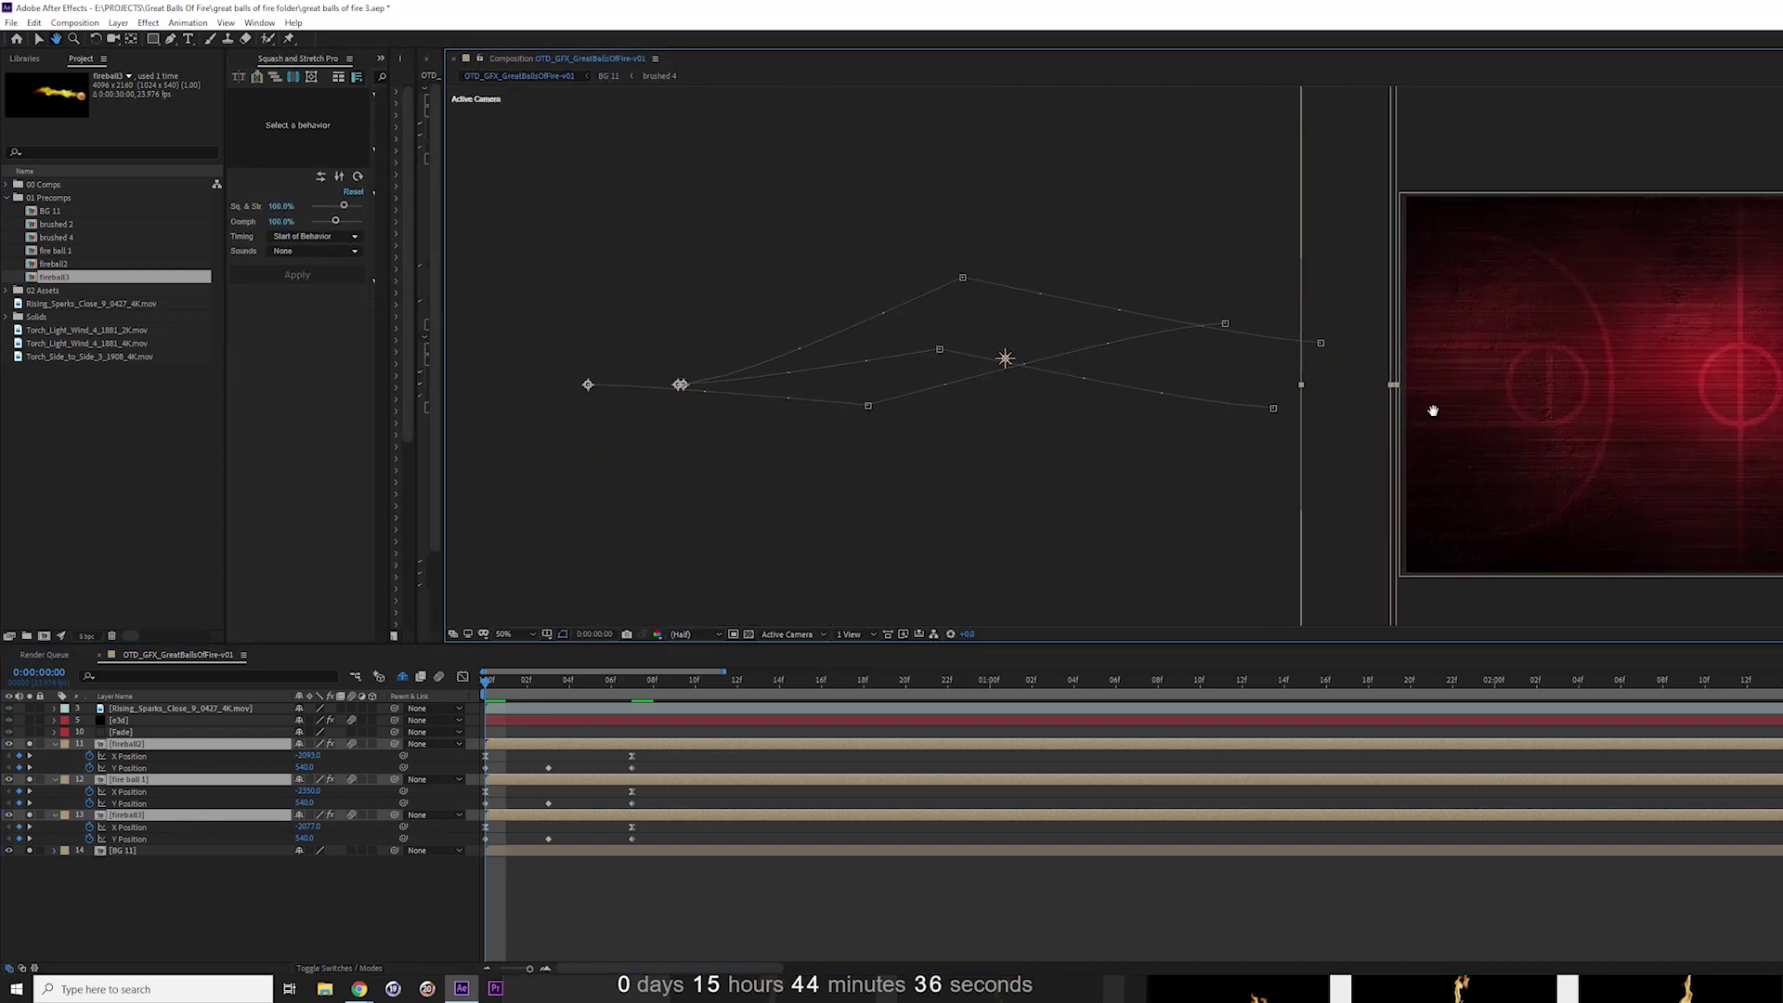
drag(1625, 377, 1139, 360)
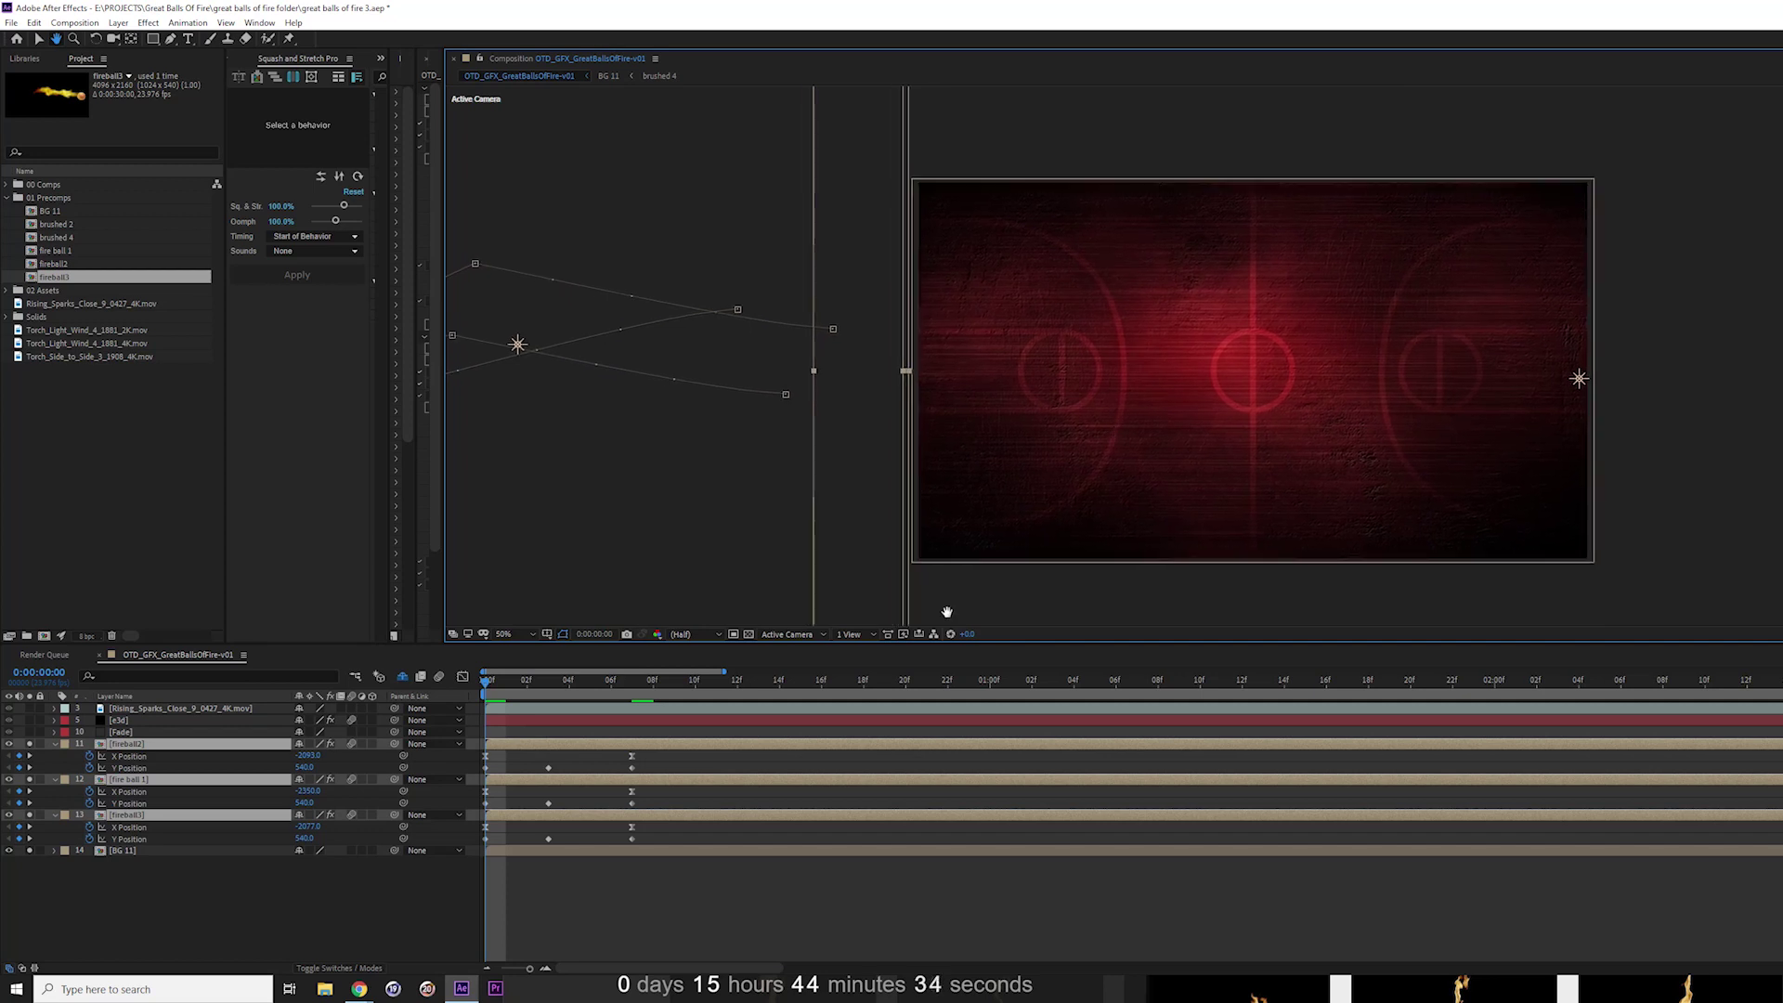
key(v)
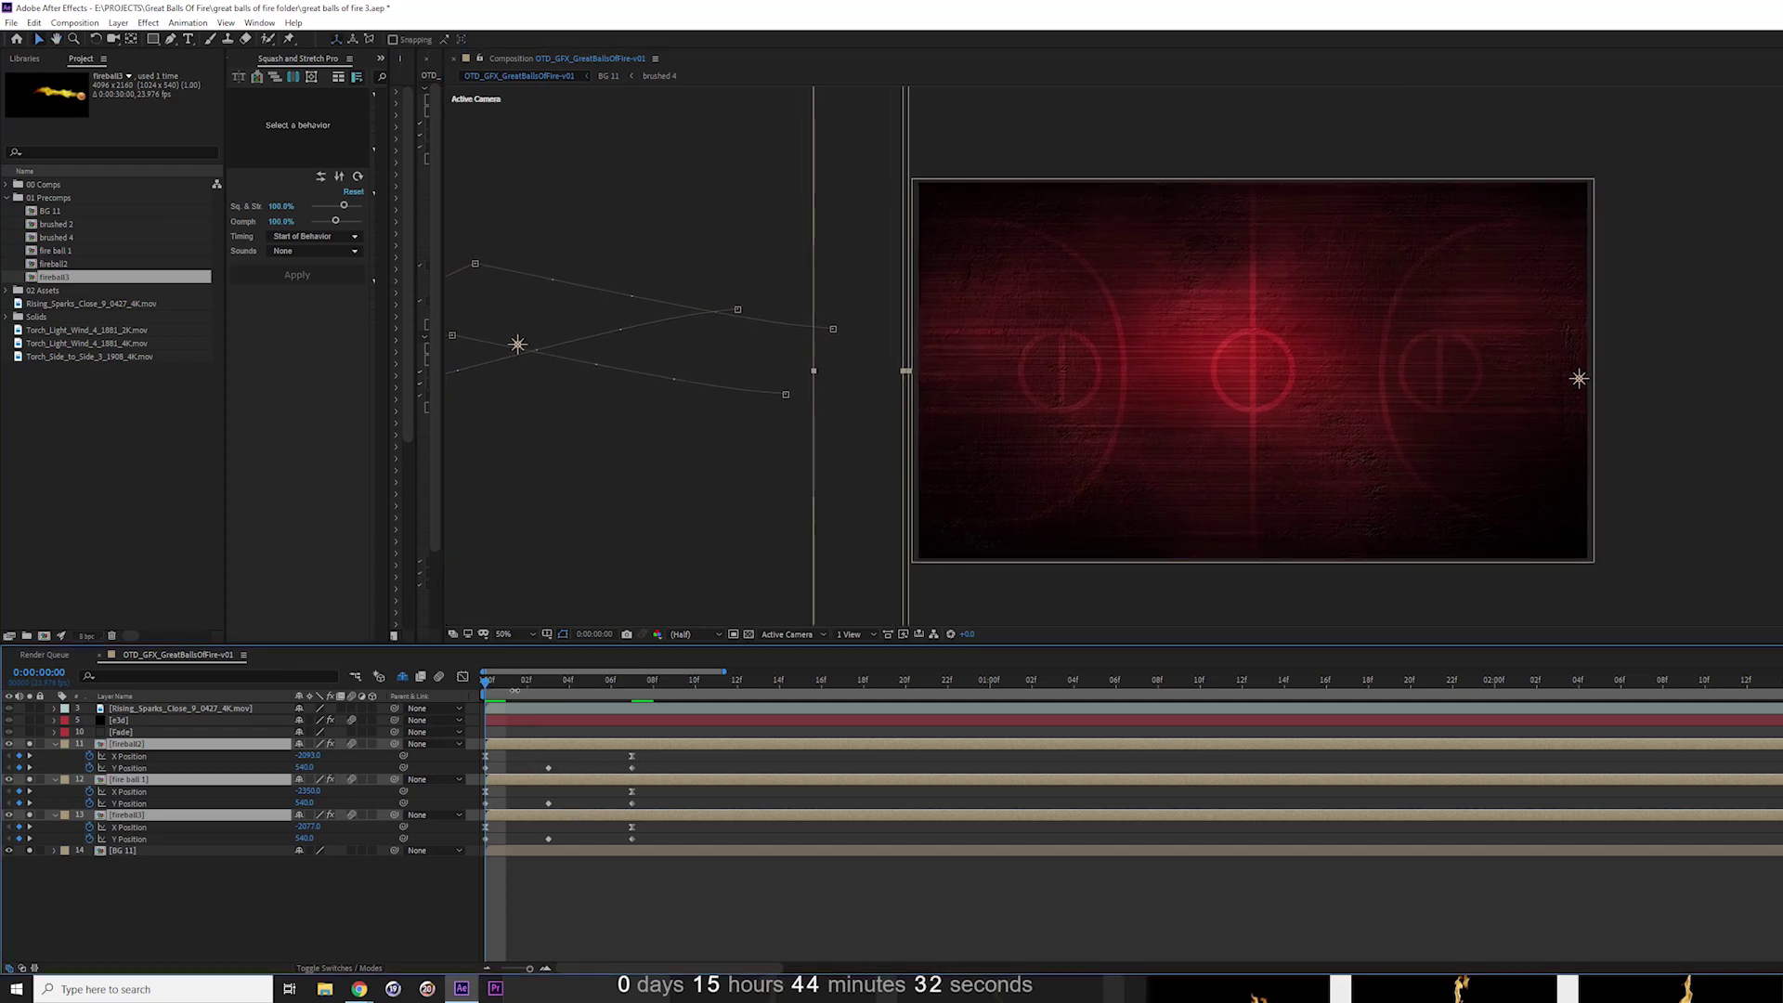
Scrub to the fireballs' entry and view the fireball2, fire ball 1 and fireball3 paths in turn
drag(488, 693, 546, 698)
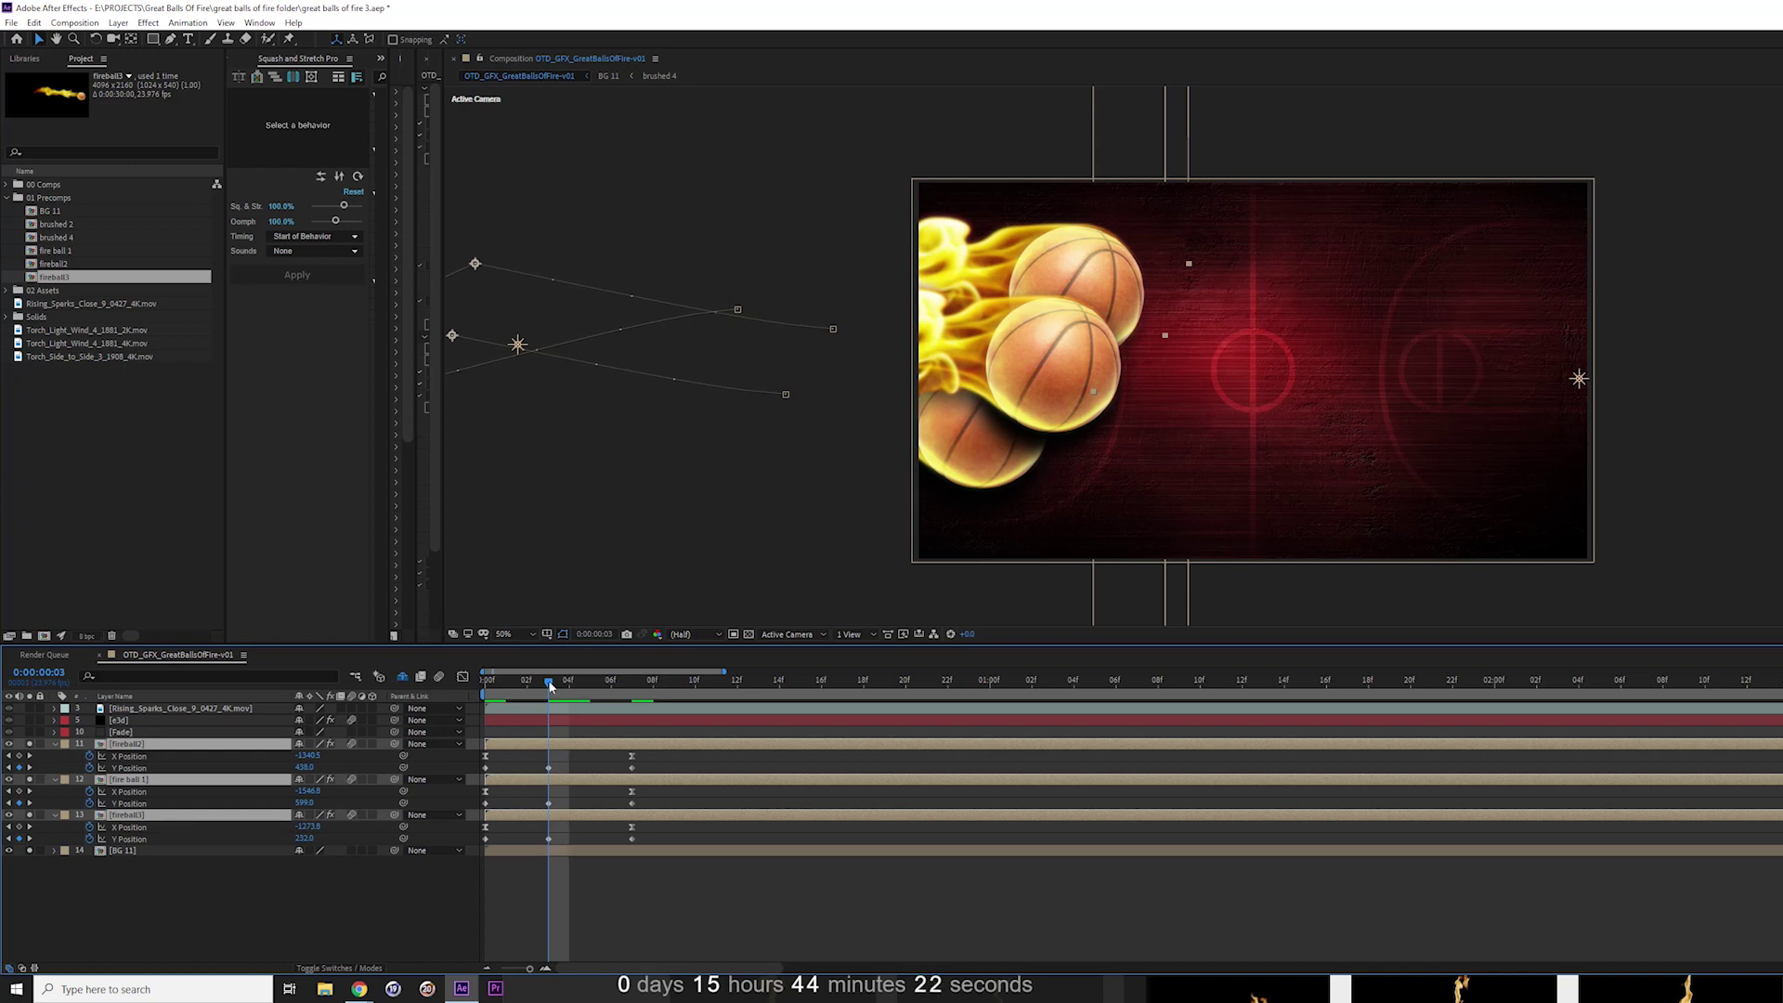
drag(549, 686, 635, 730)
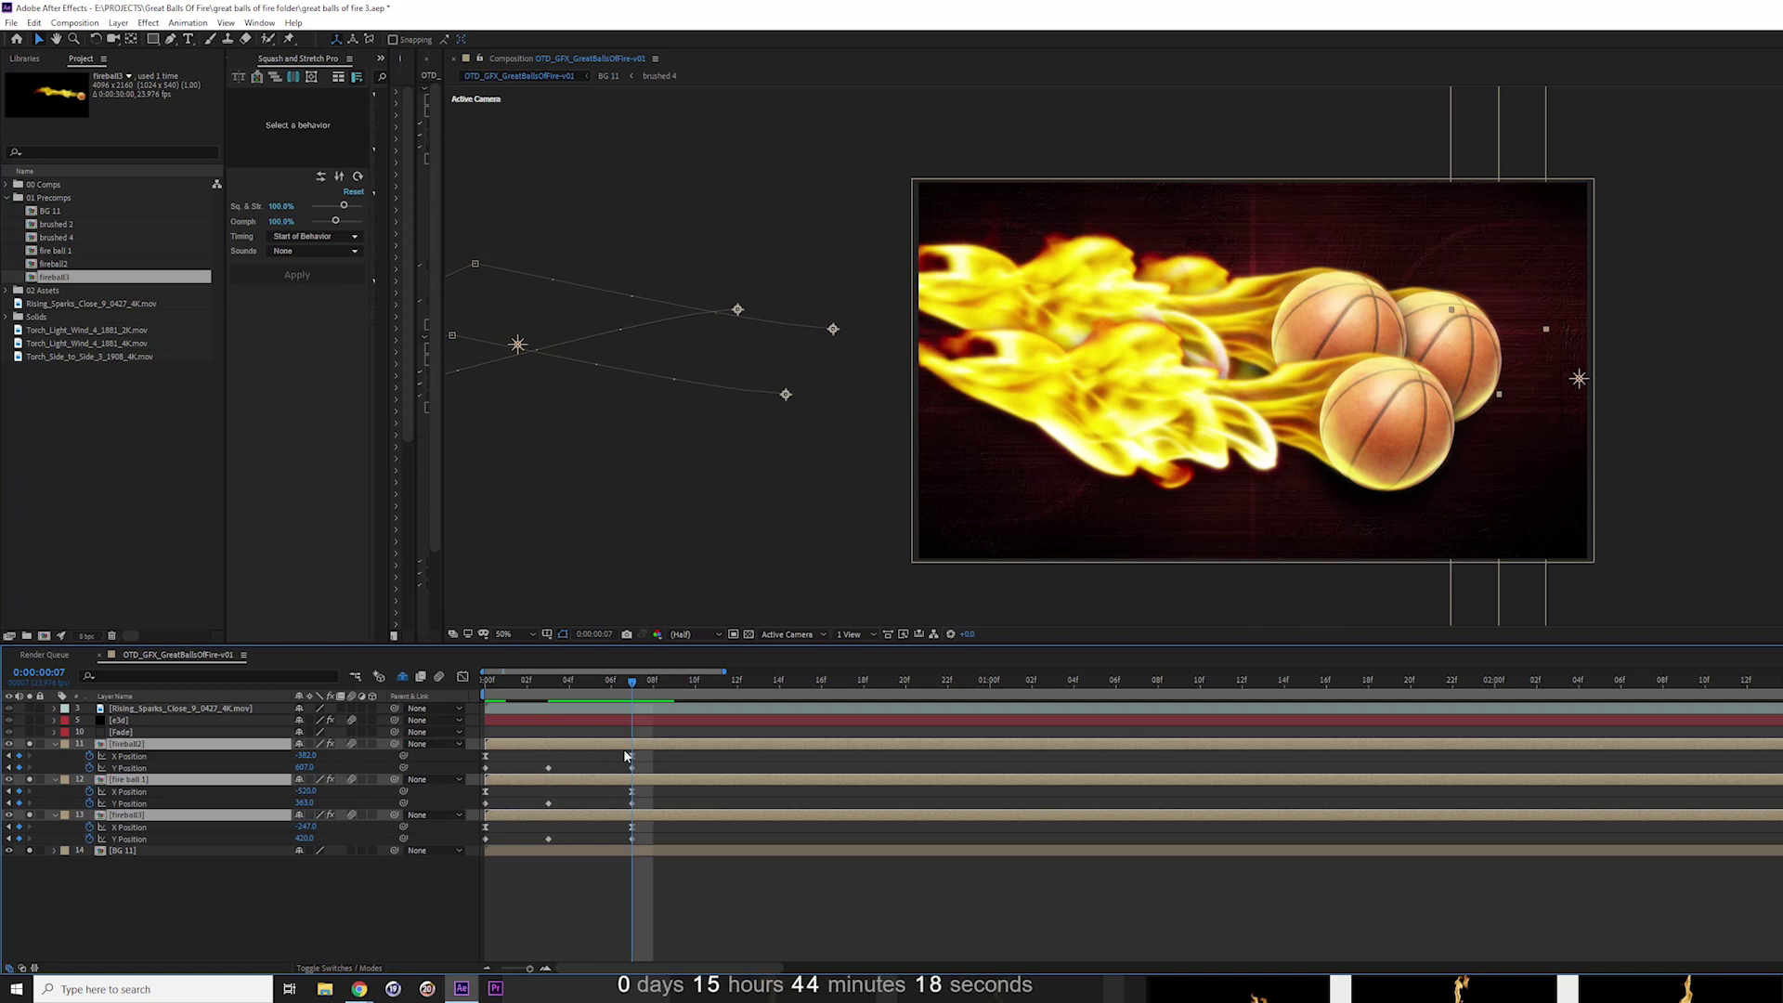
click(135, 767)
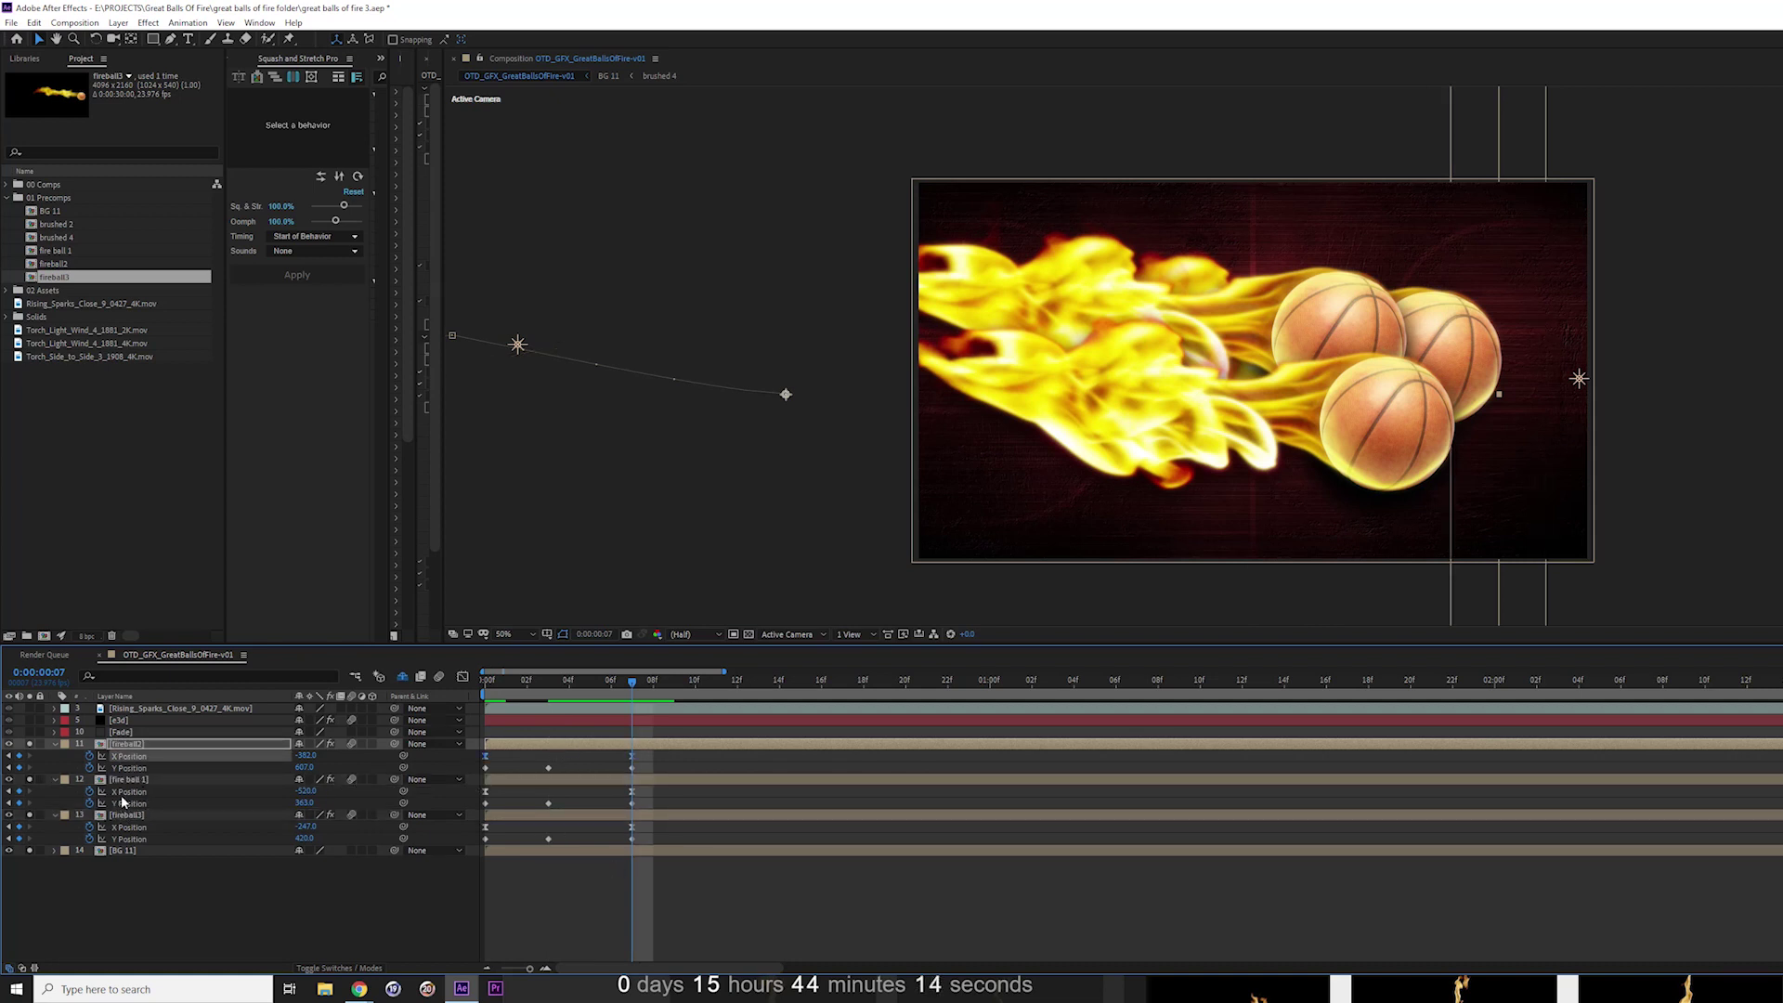
click(125, 792)
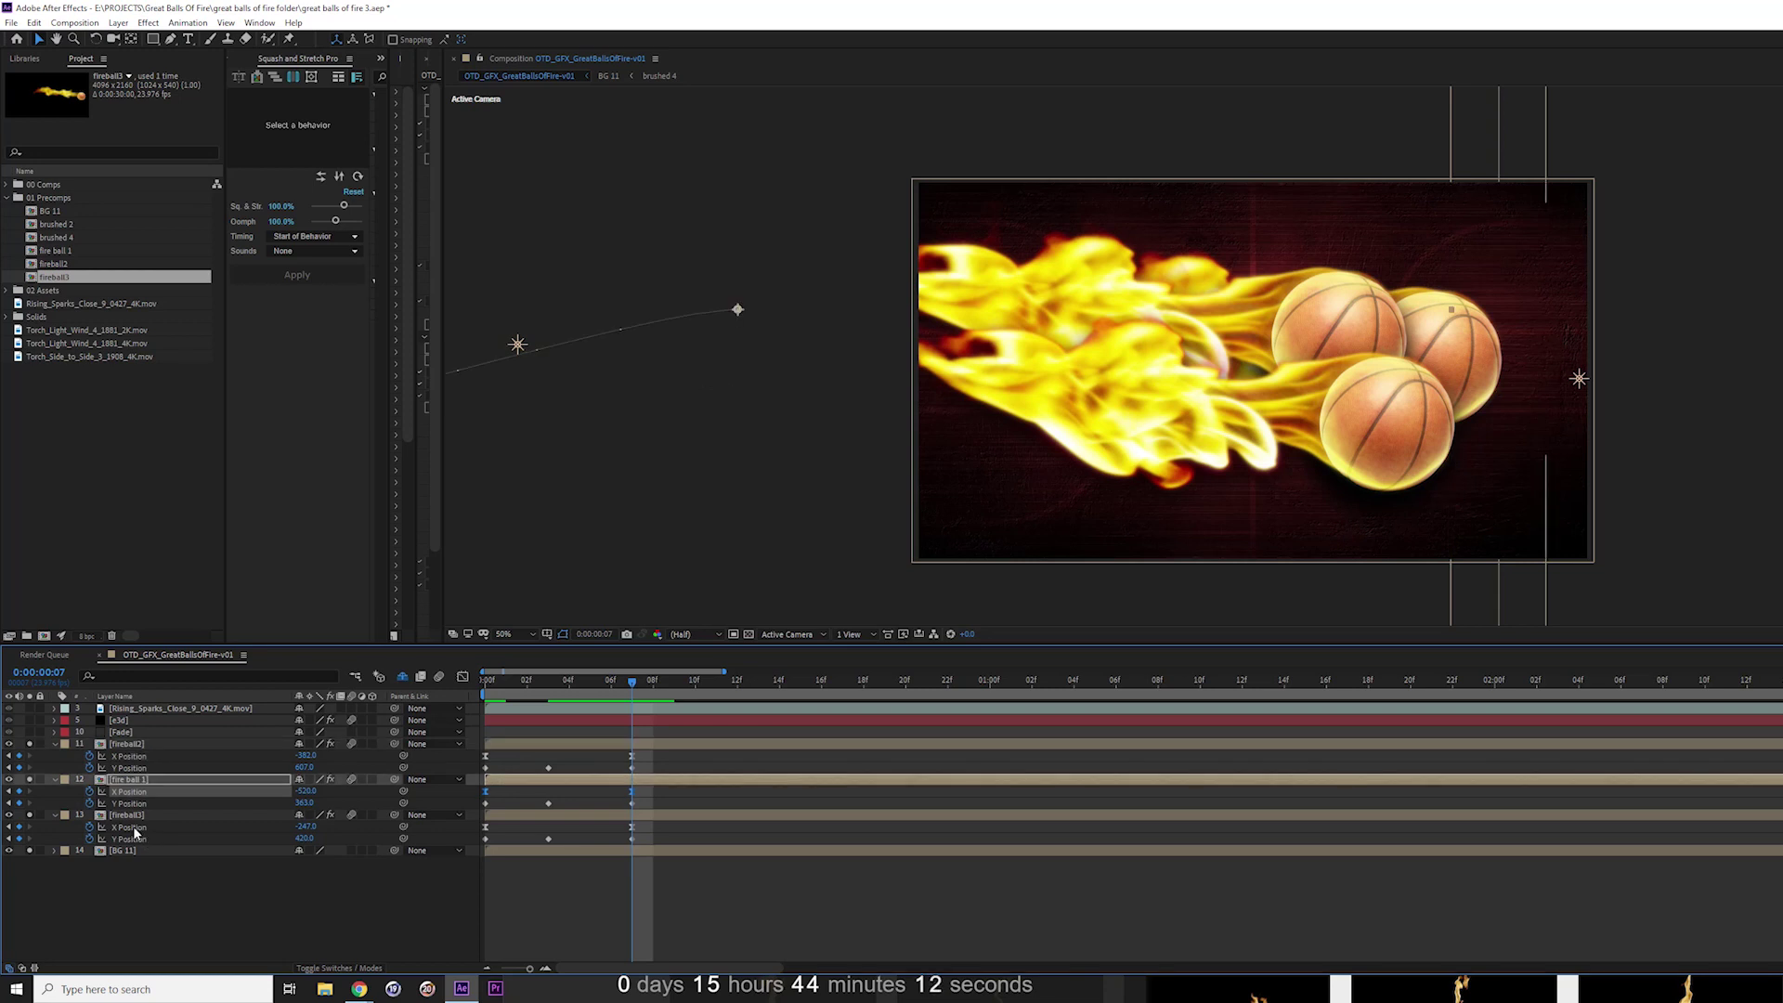
click(130, 826)
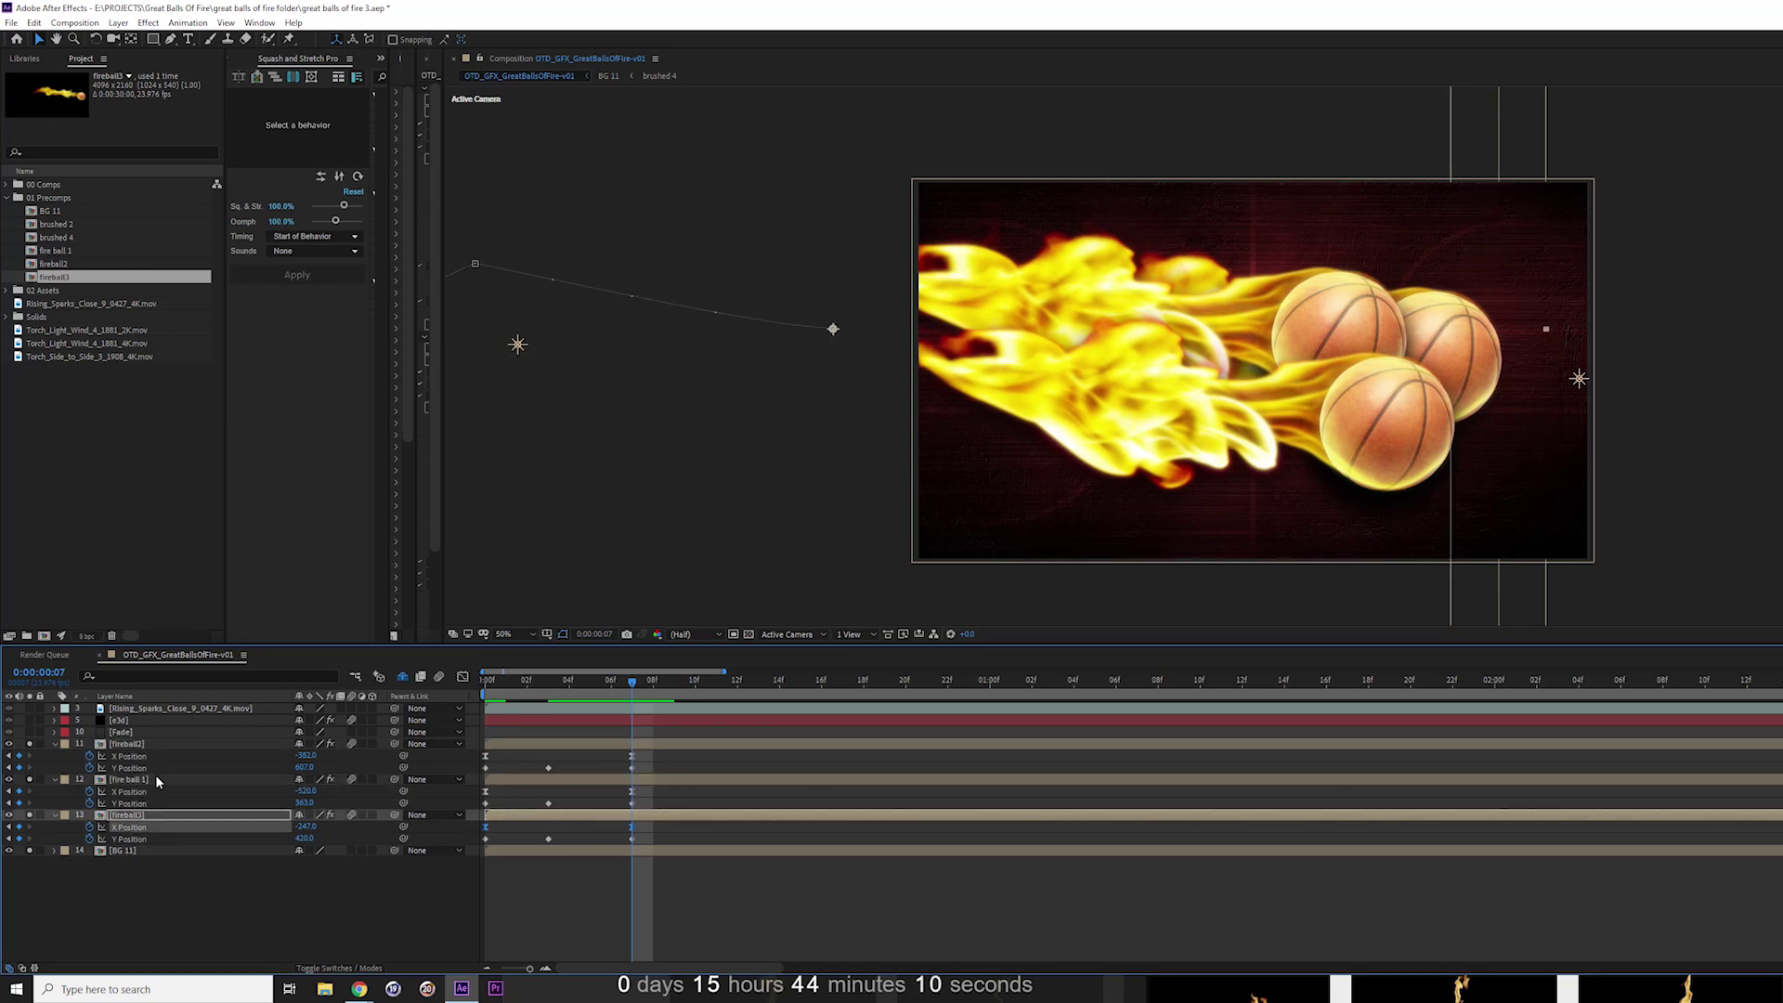
key(space)
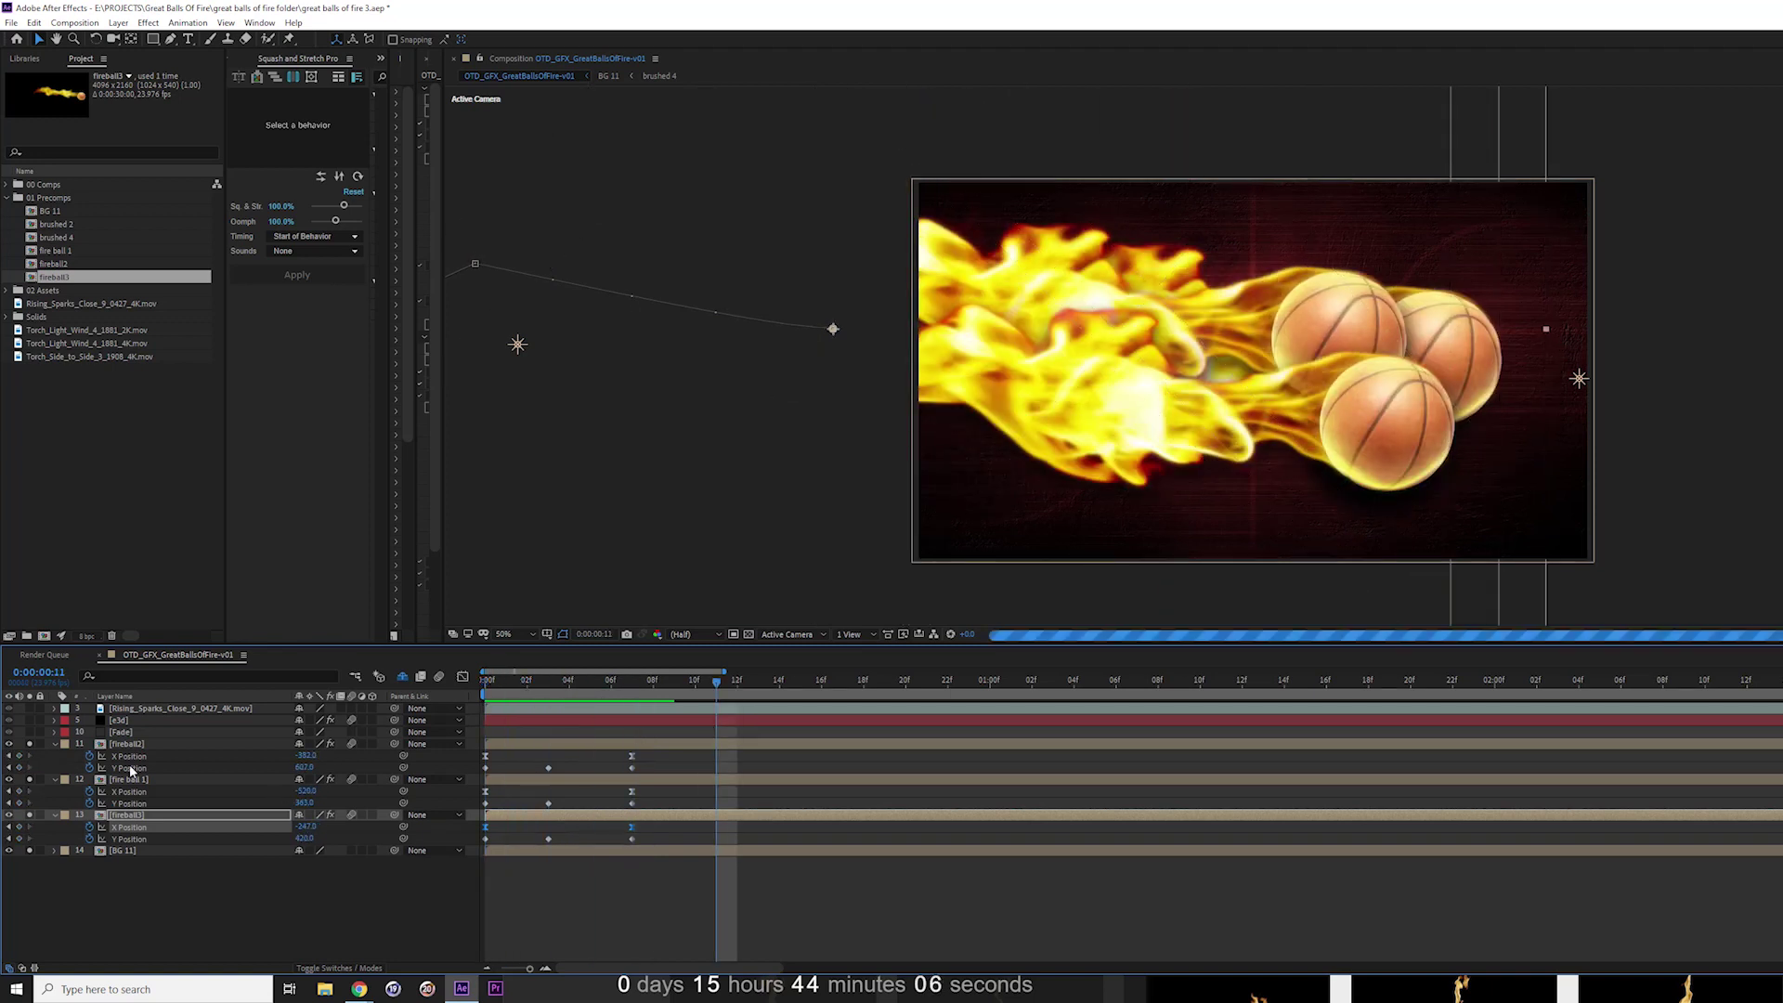
Collapse the three fireball layers, then select all three and reveal their Position keyframes
click(53, 744)
click(53, 755)
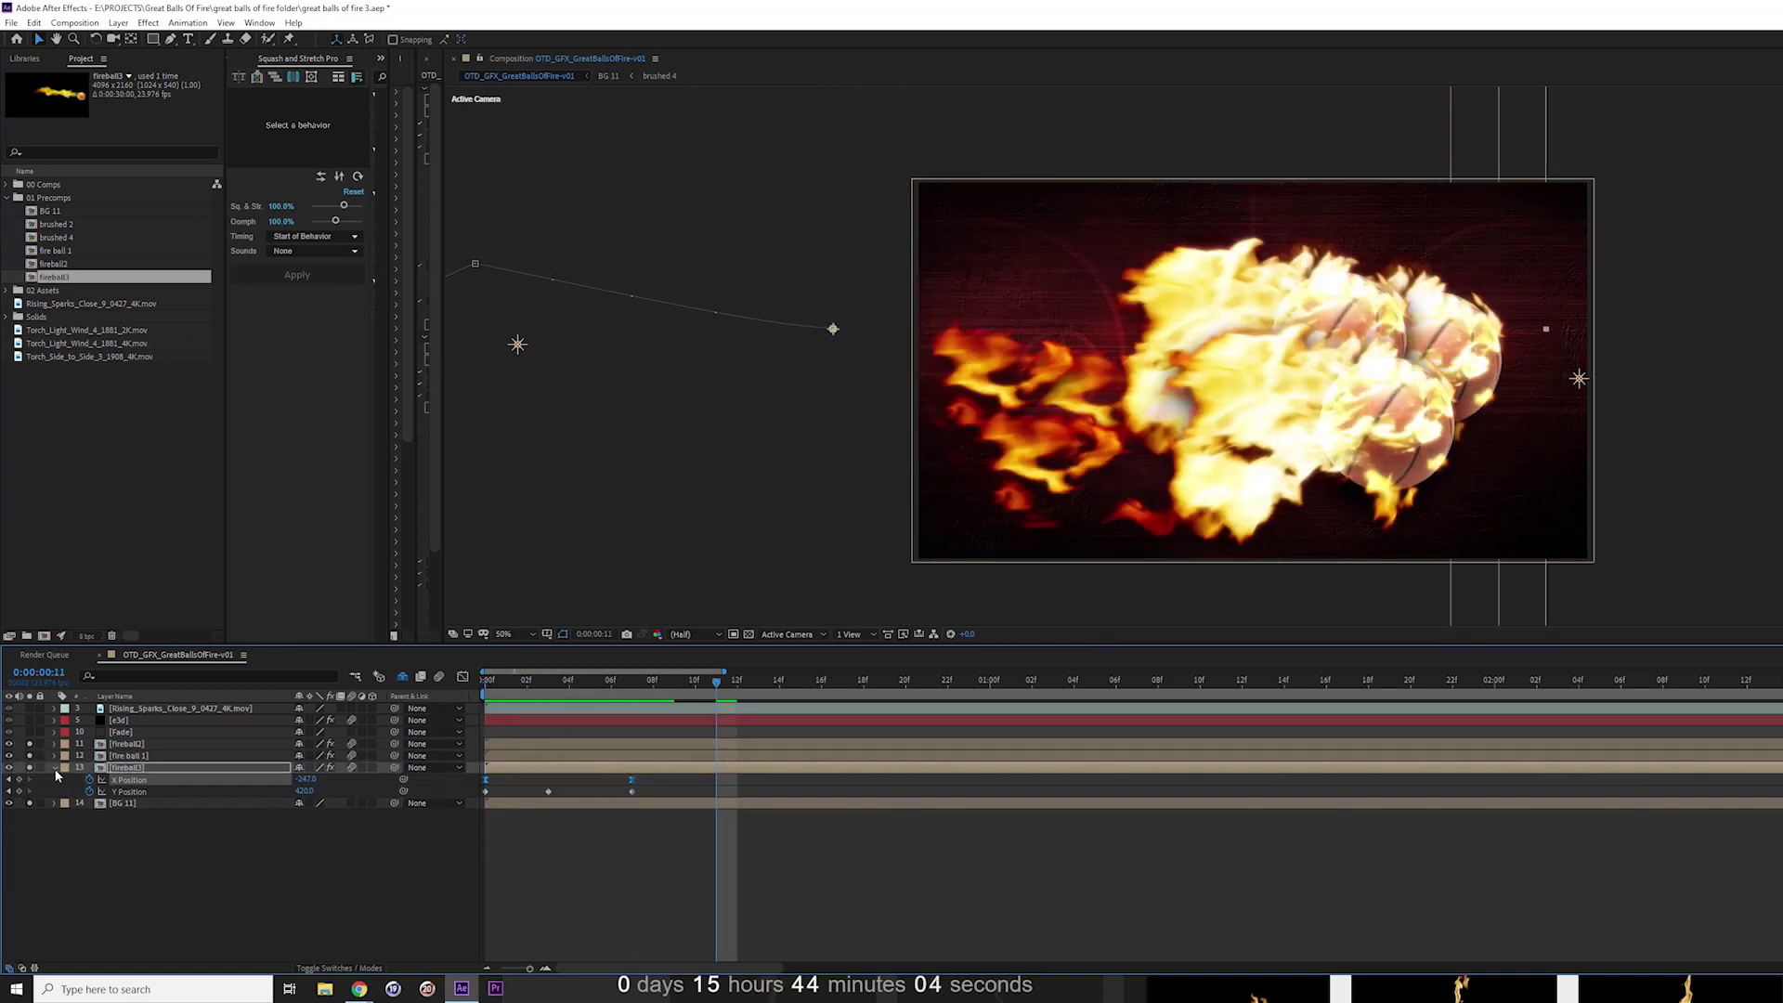
click(53, 767)
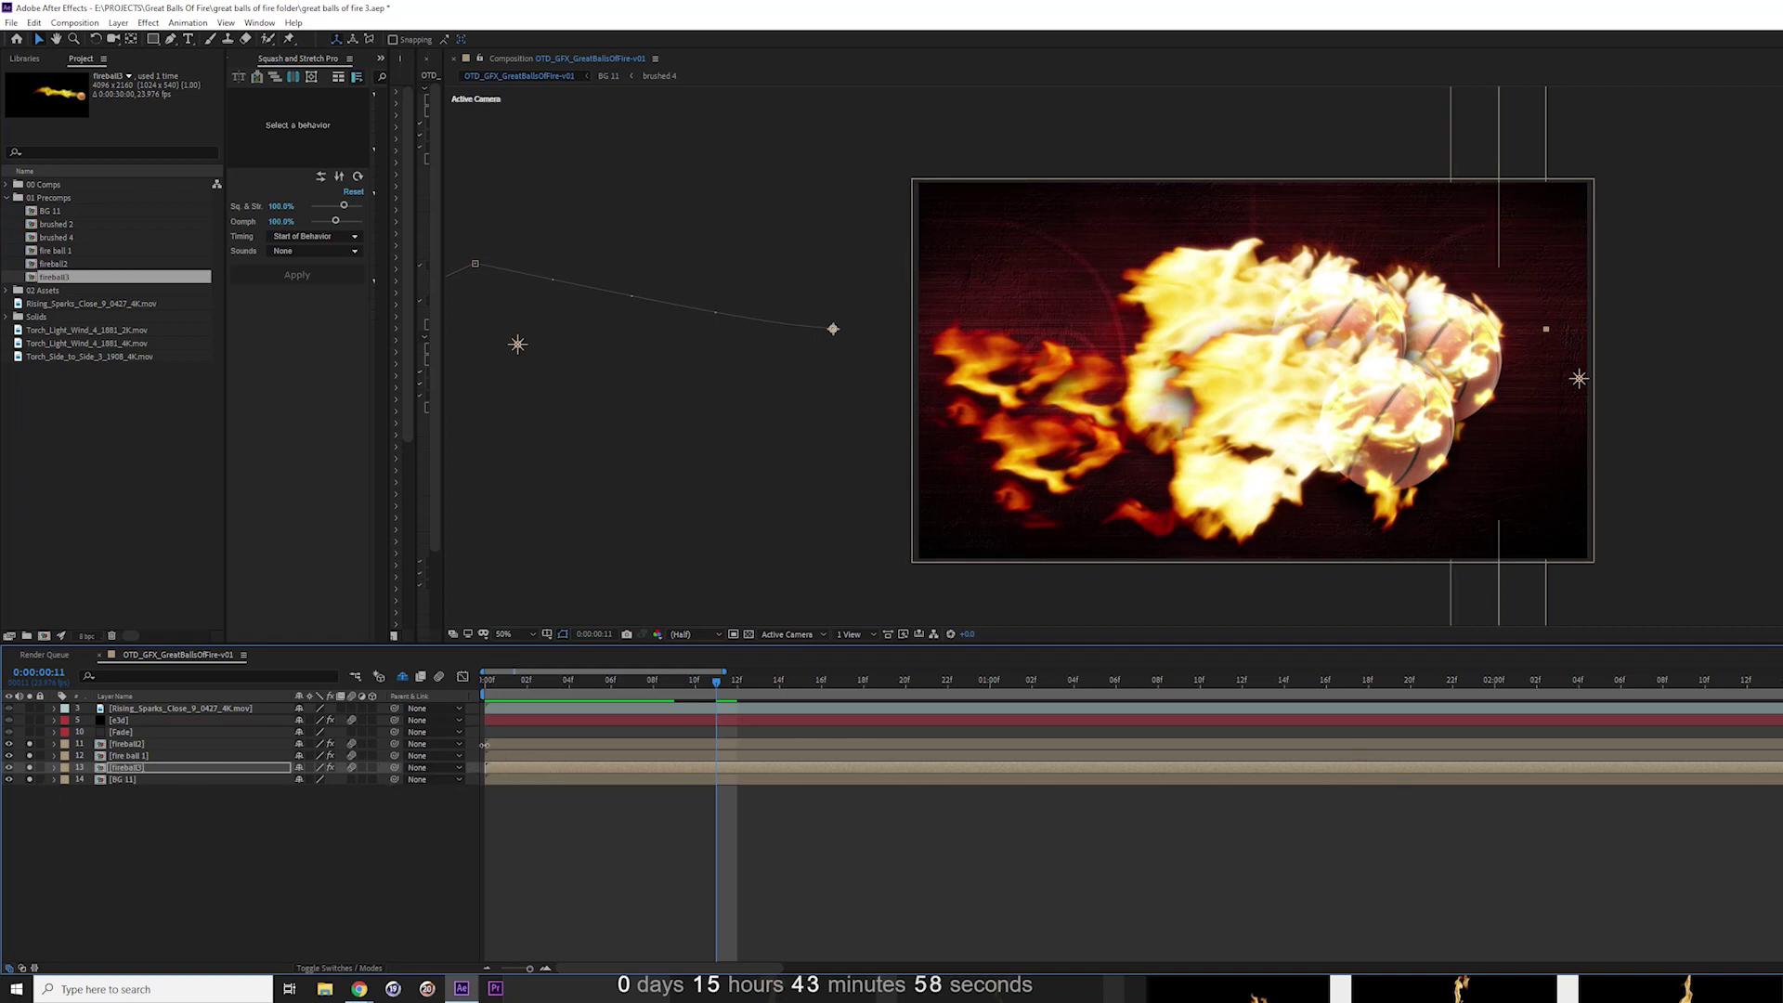
click(557, 754)
click(562, 744)
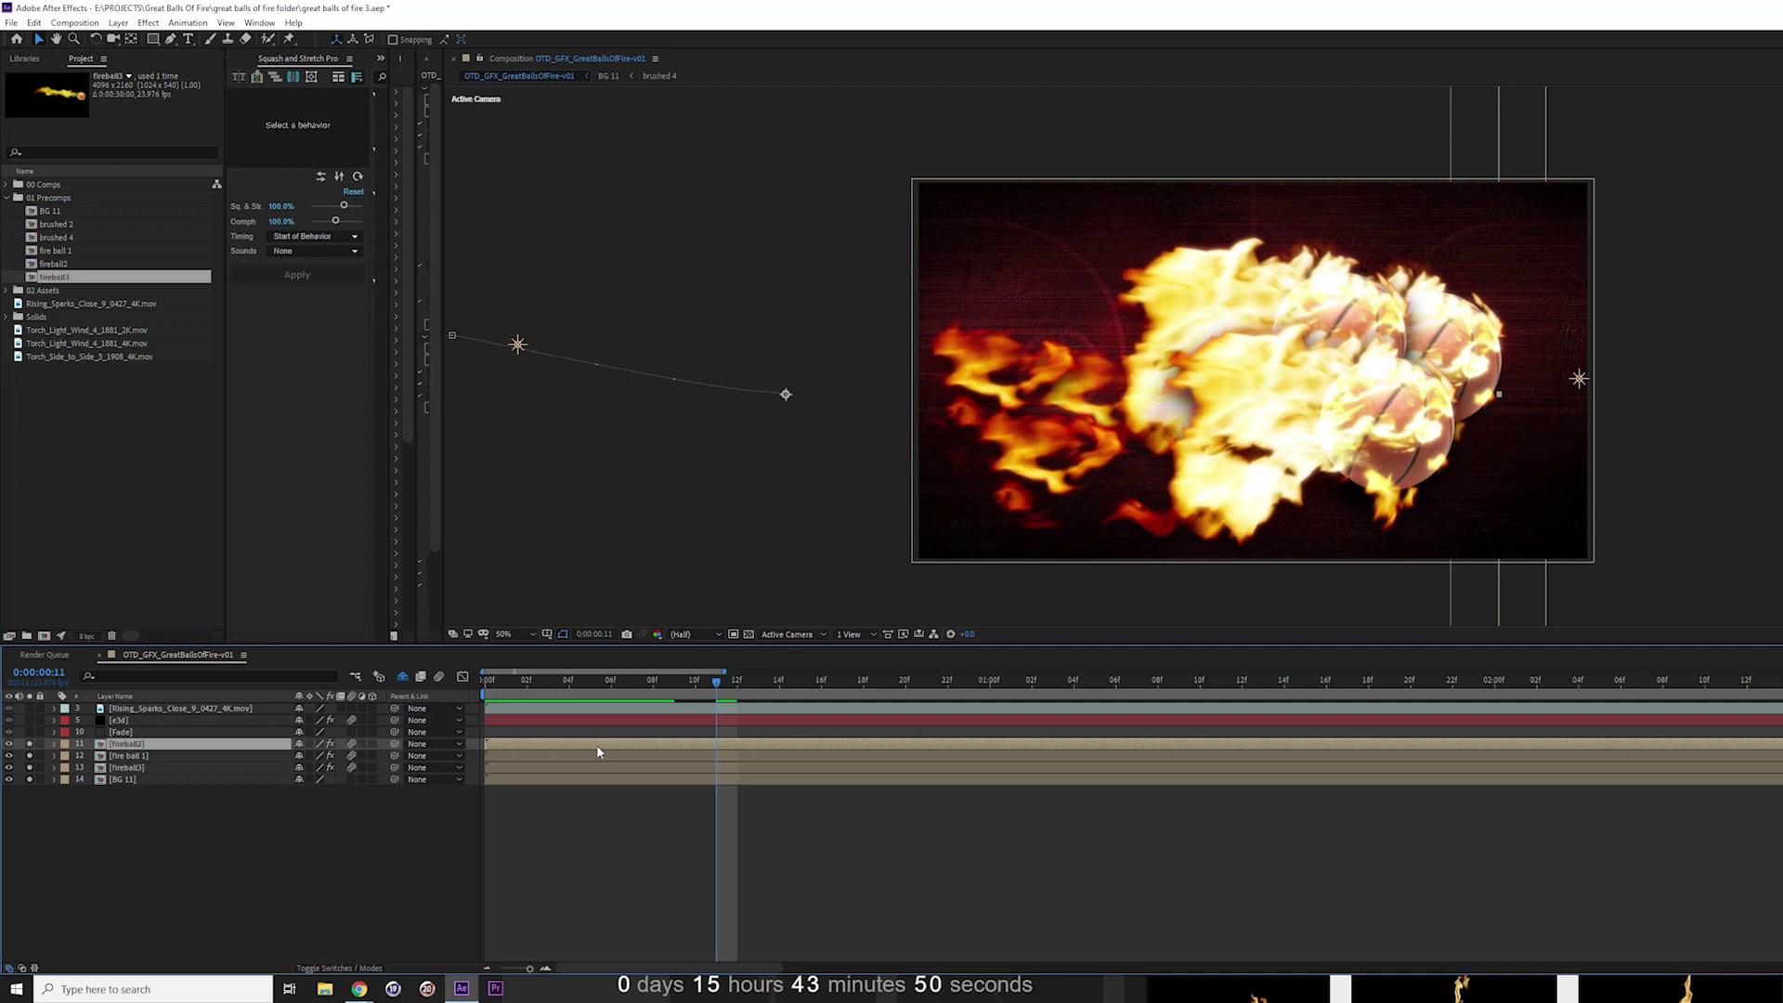
click(529, 682)
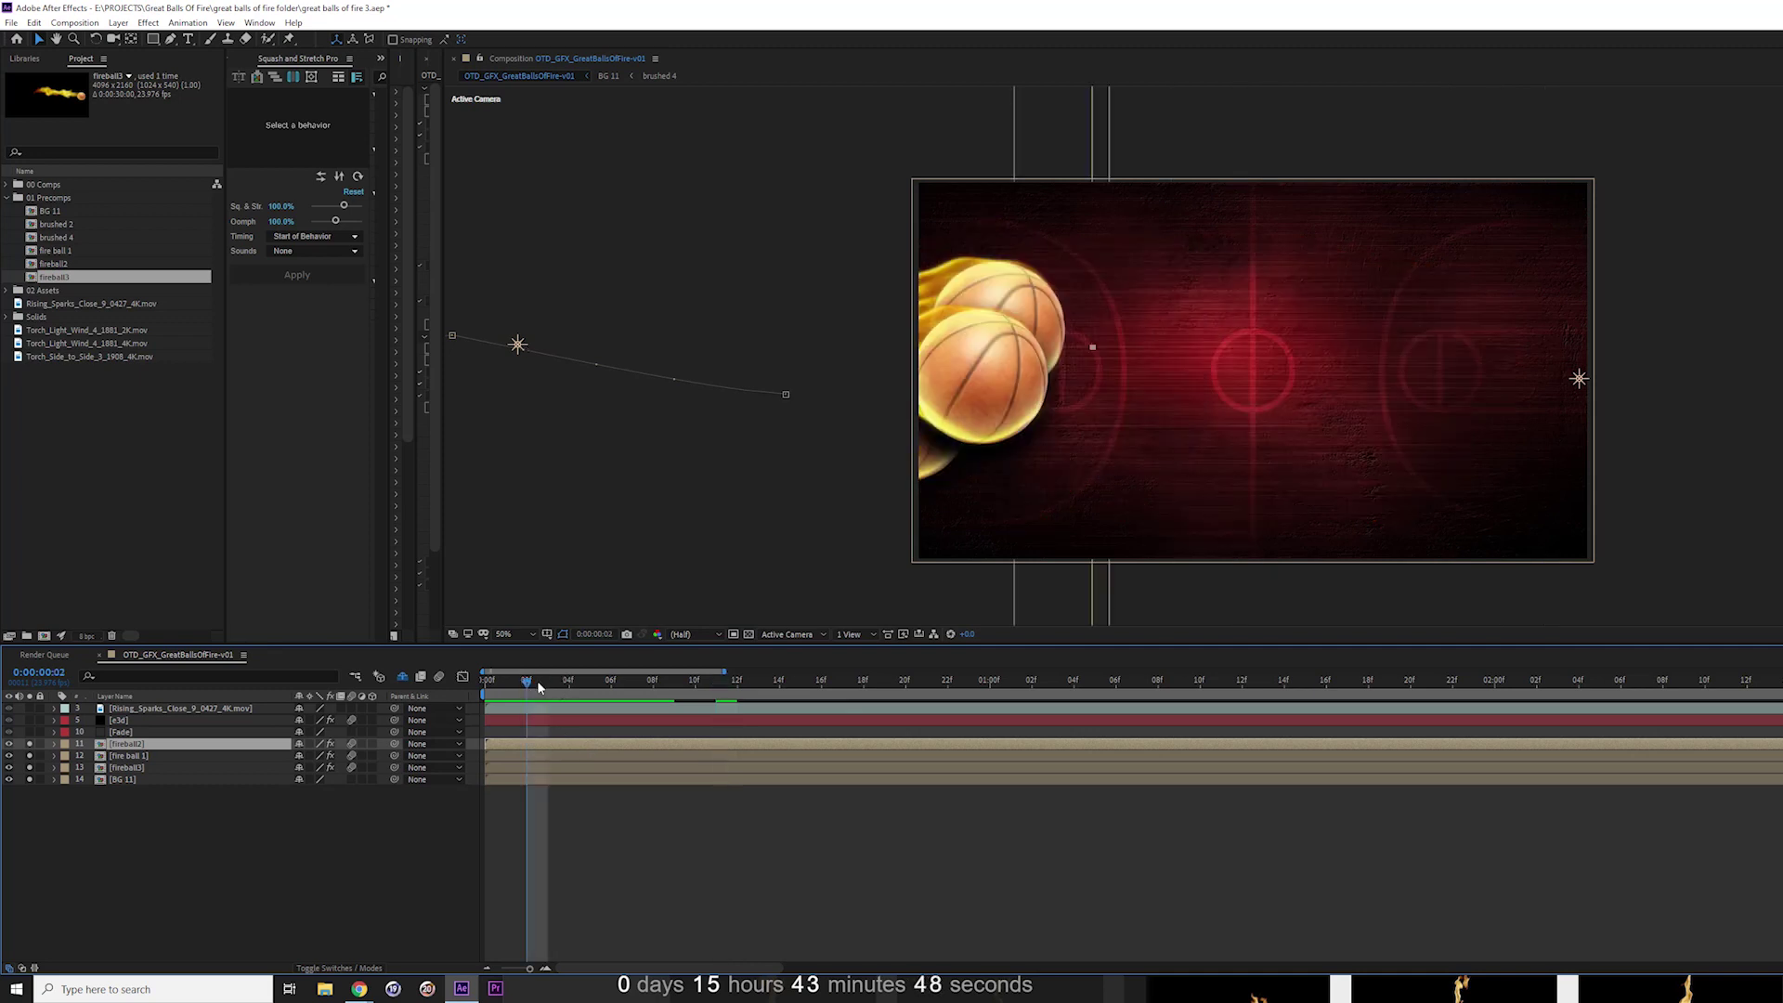
shift+click(130, 767)
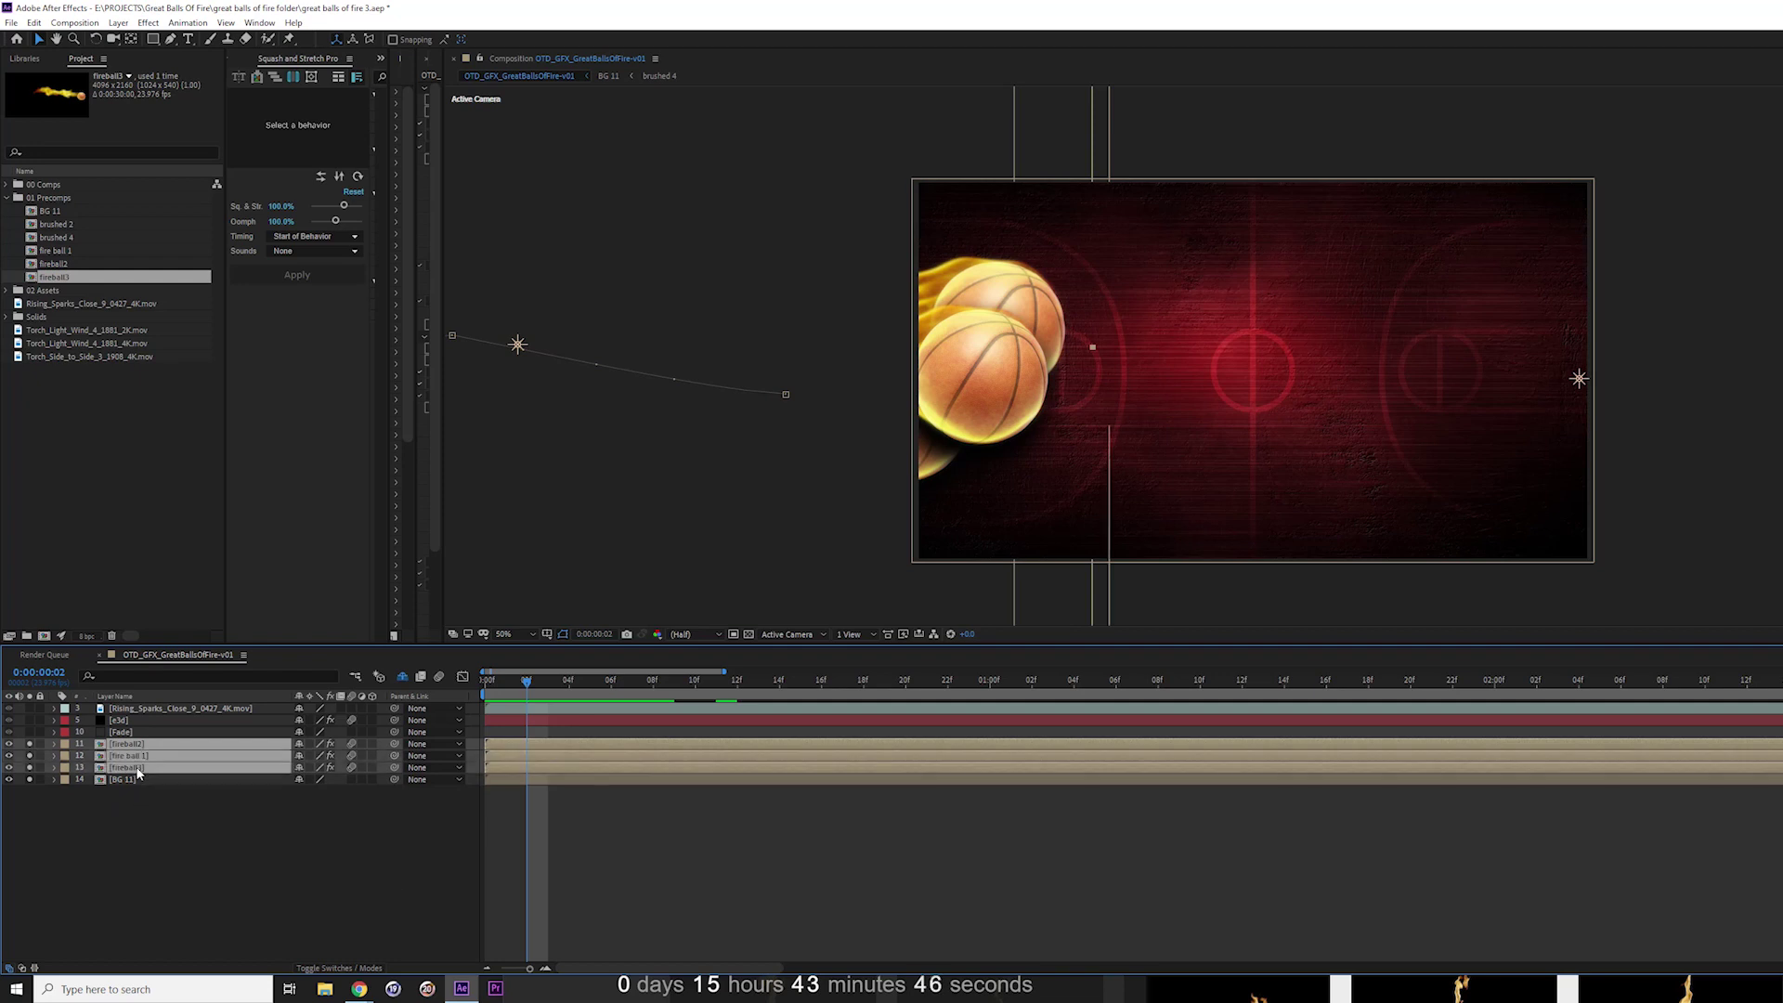
key(u)
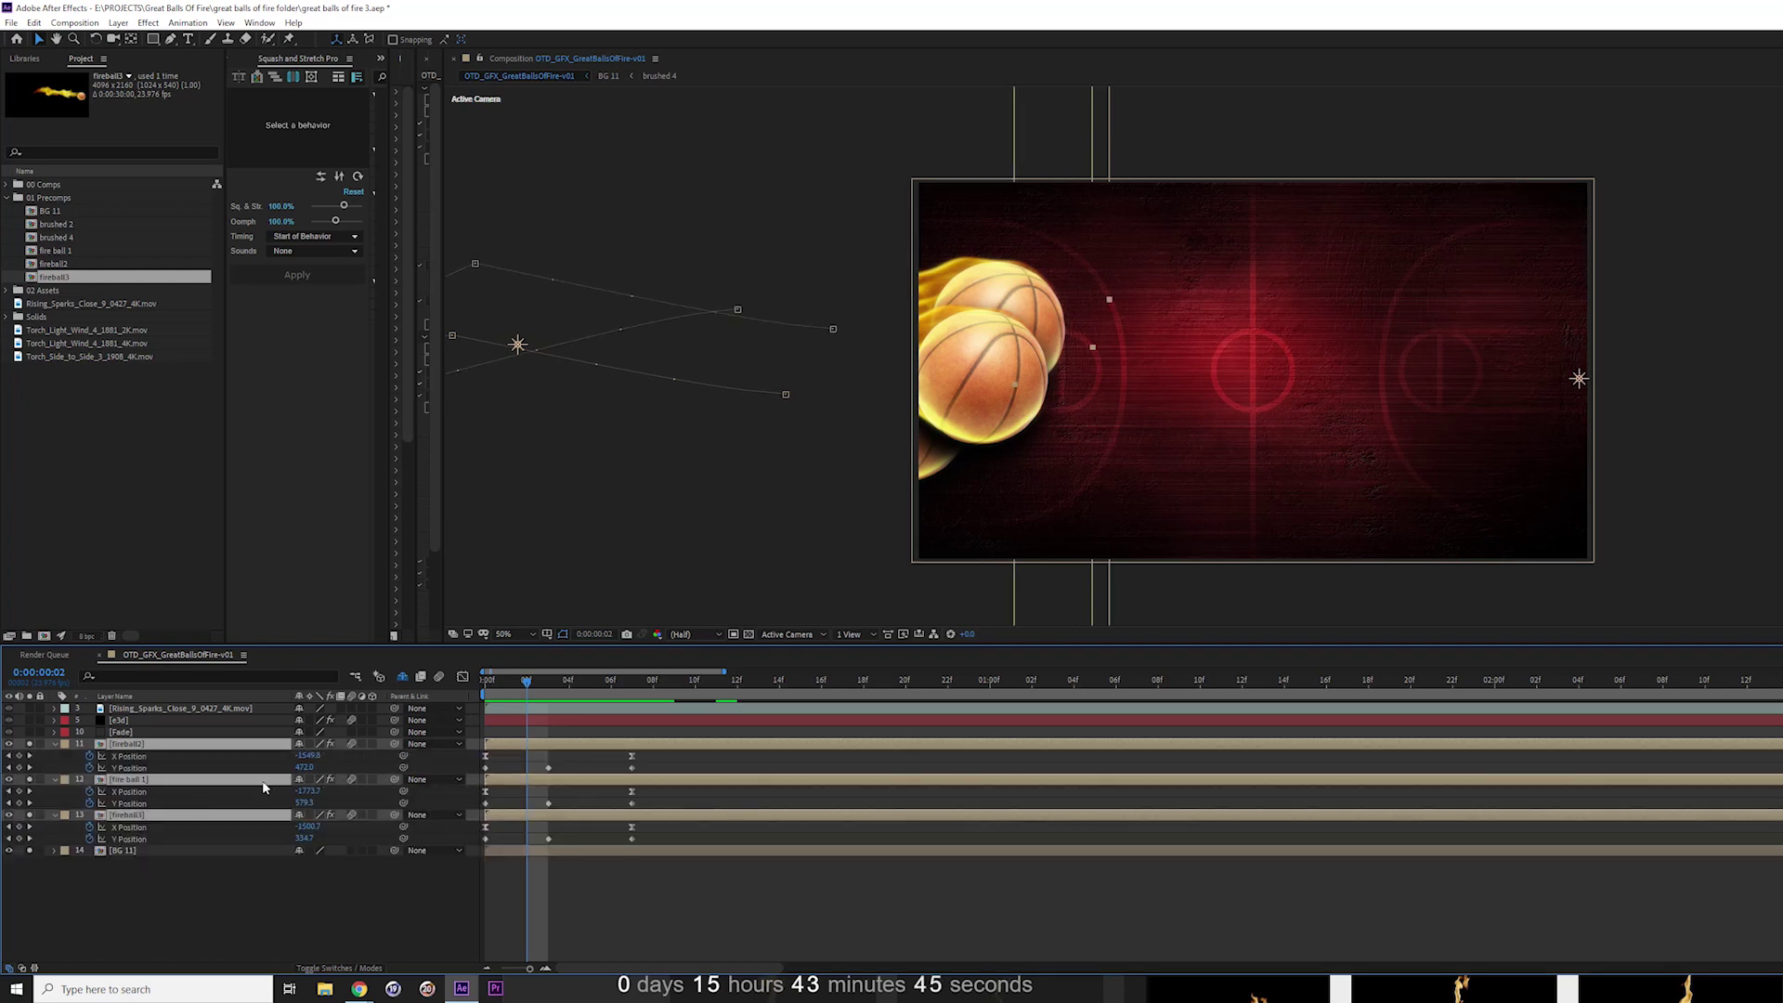
Delay fireball3's entrance by about 4 frames and fireball2's by about 3 frames
click(554, 916)
click(518, 780)
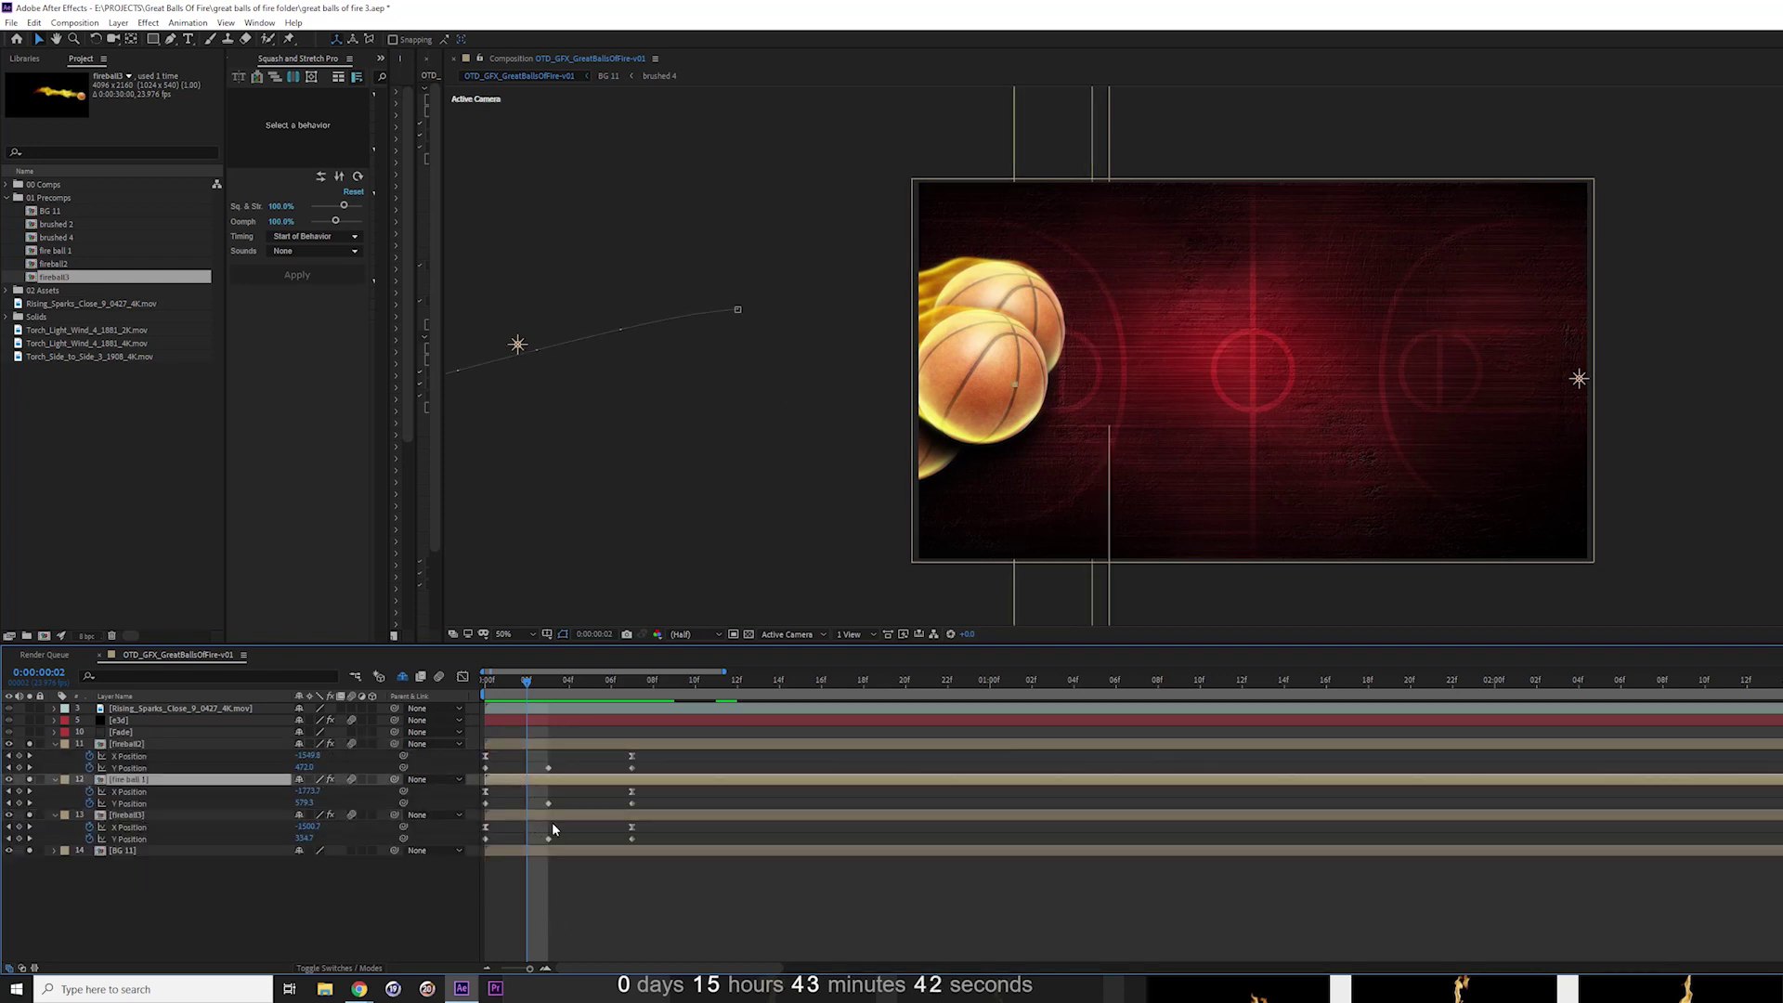
drag(528, 817, 611, 817)
drag(576, 743, 679, 752)
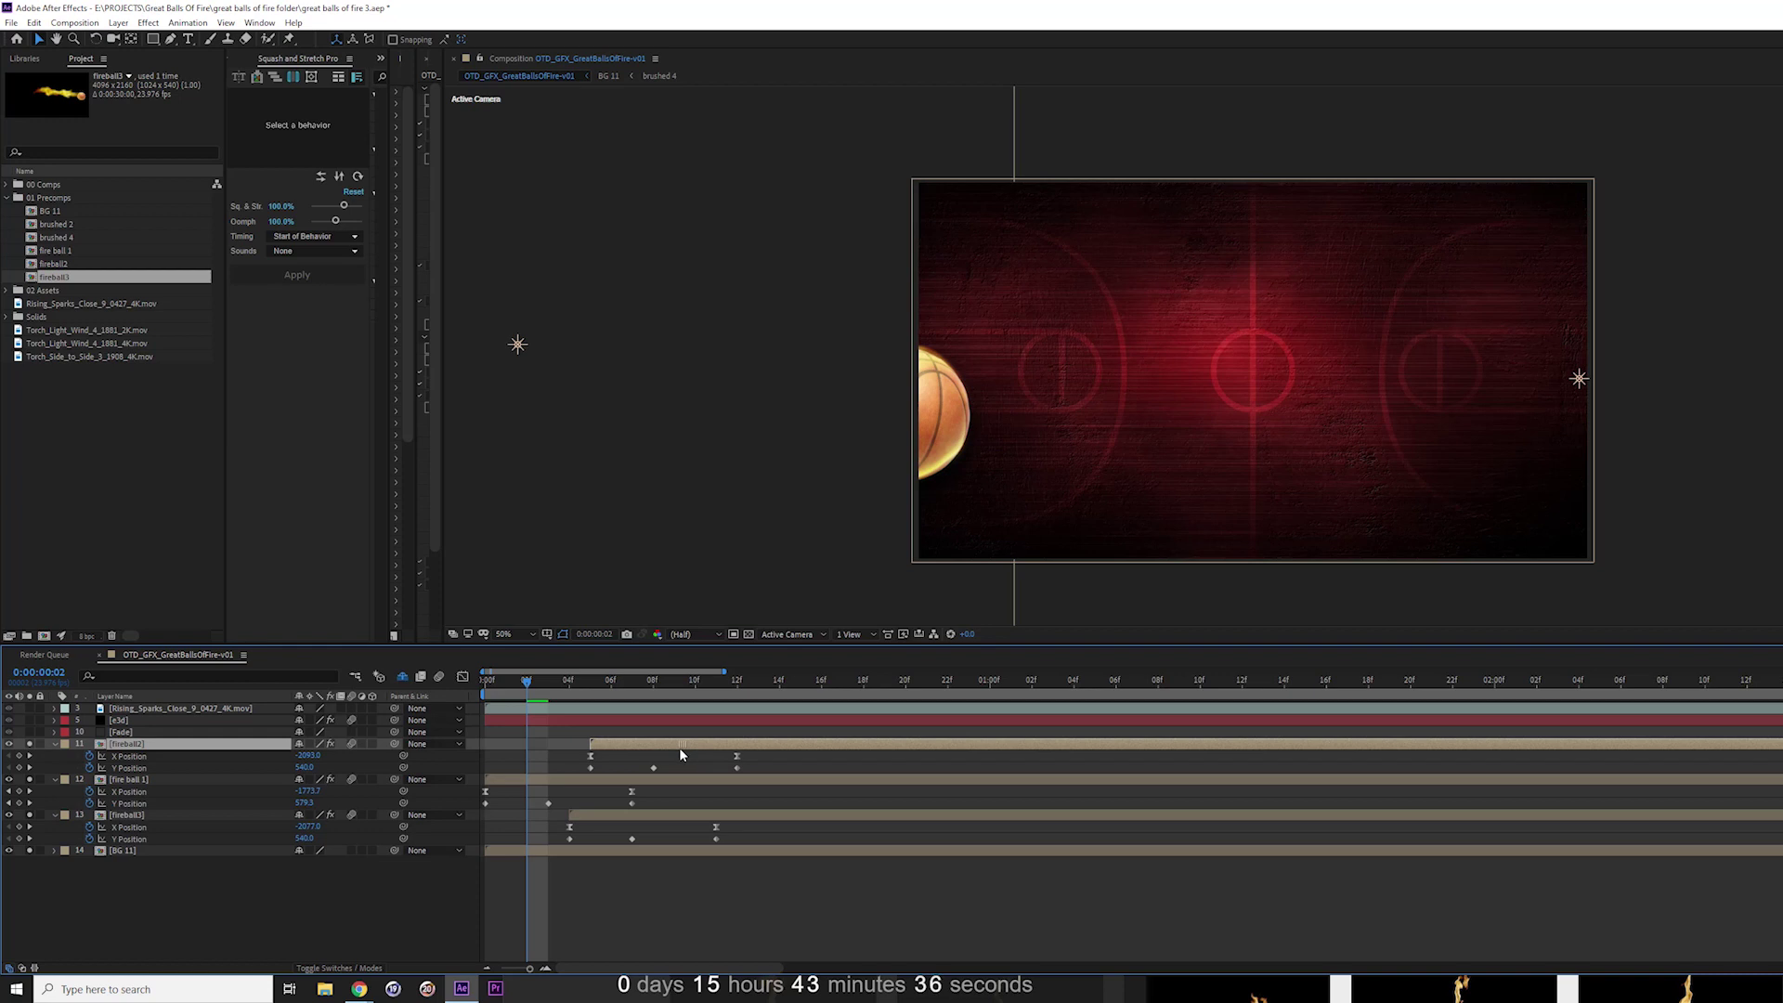
Play back the staggered animation from frame 8 and collapse the three fireball layers
drag(567, 688, 895, 827)
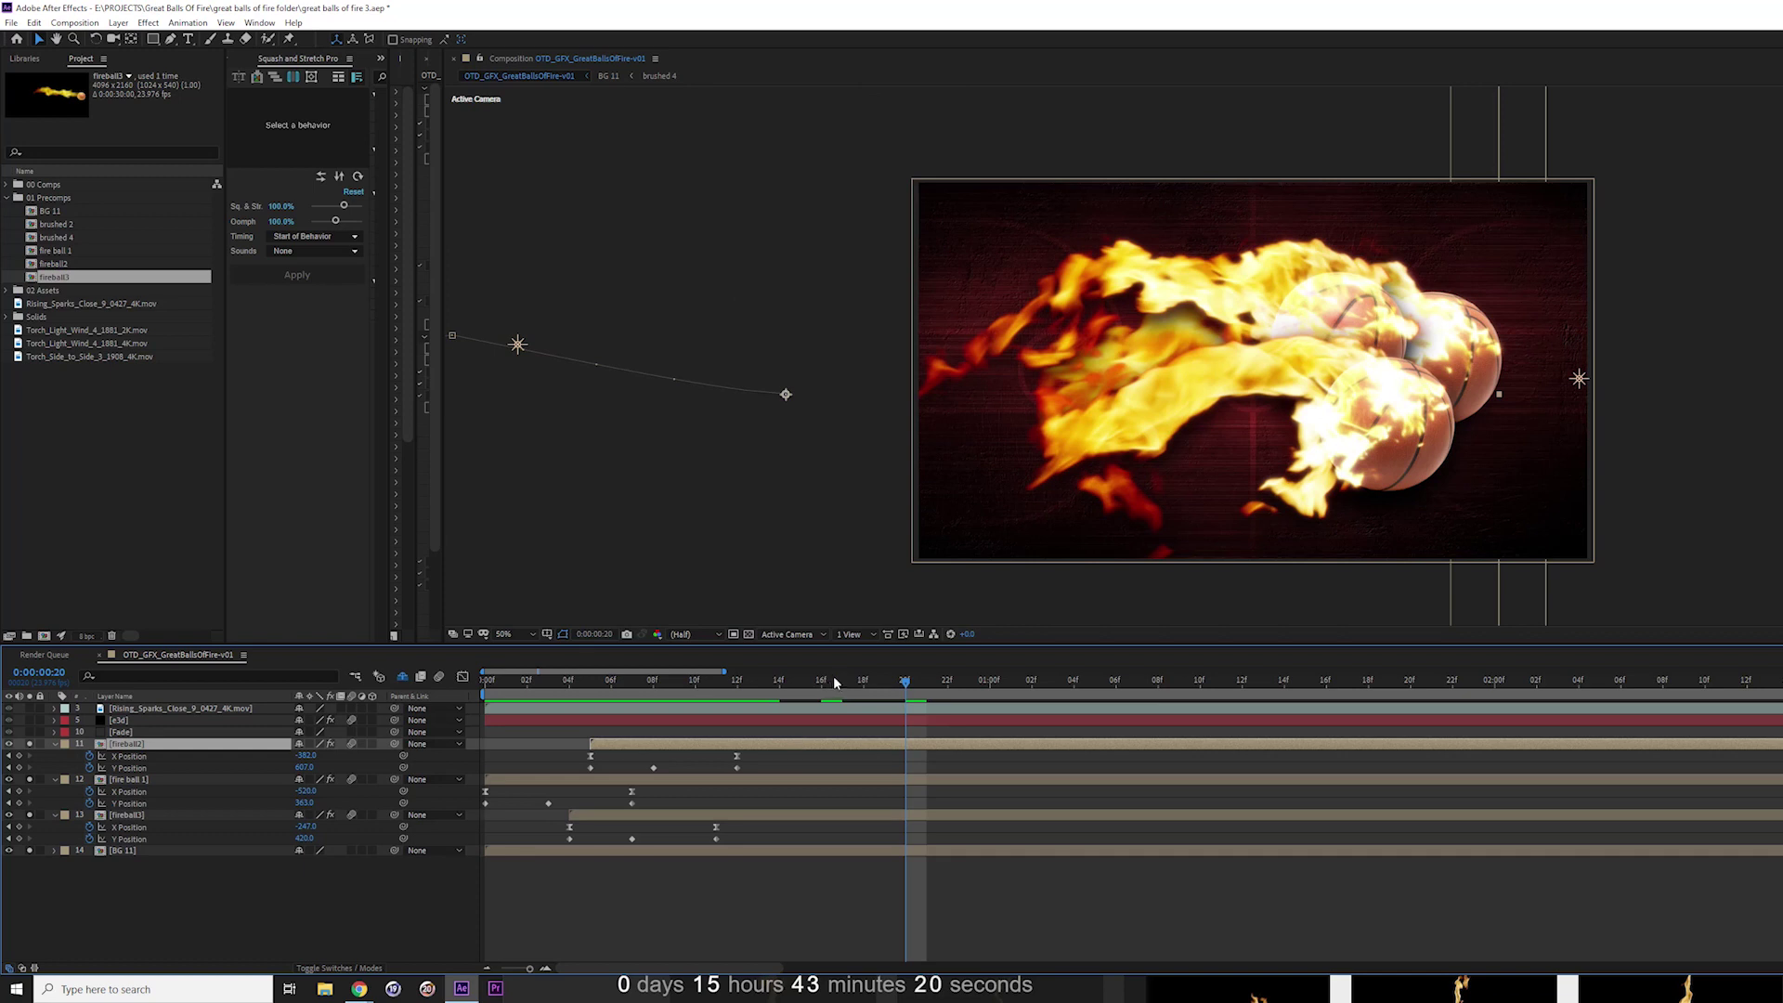
drag(834, 684, 864, 775)
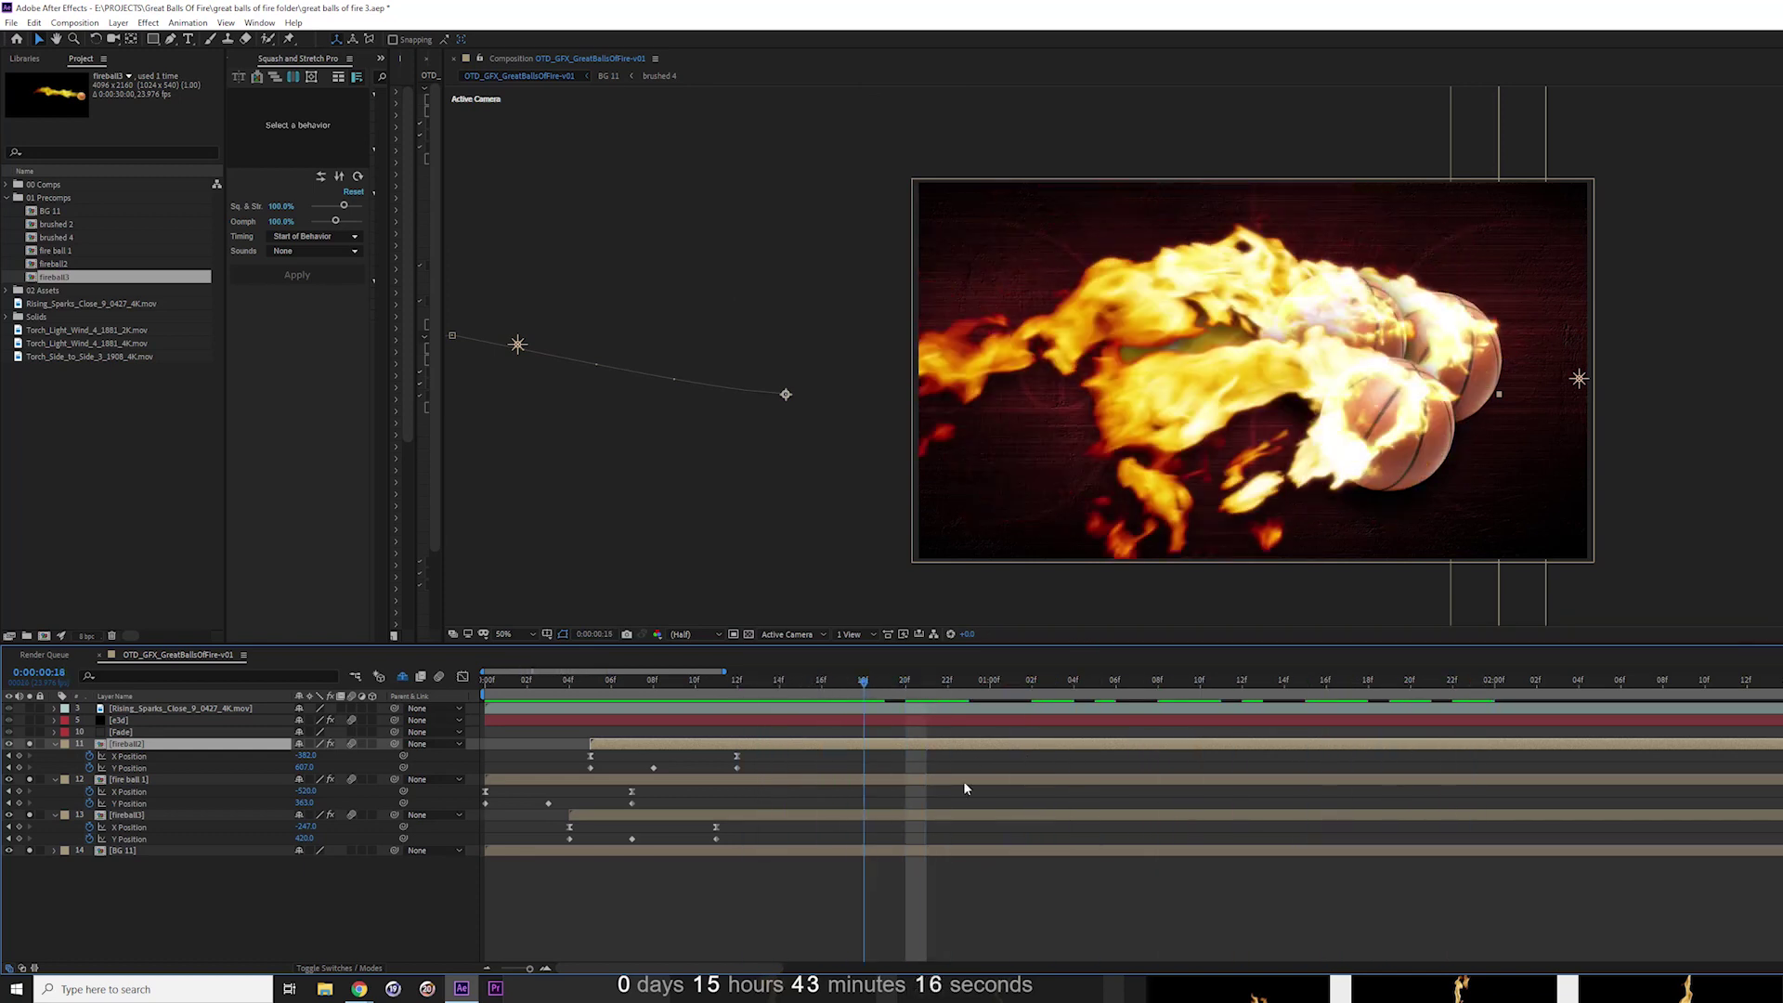
key(space)
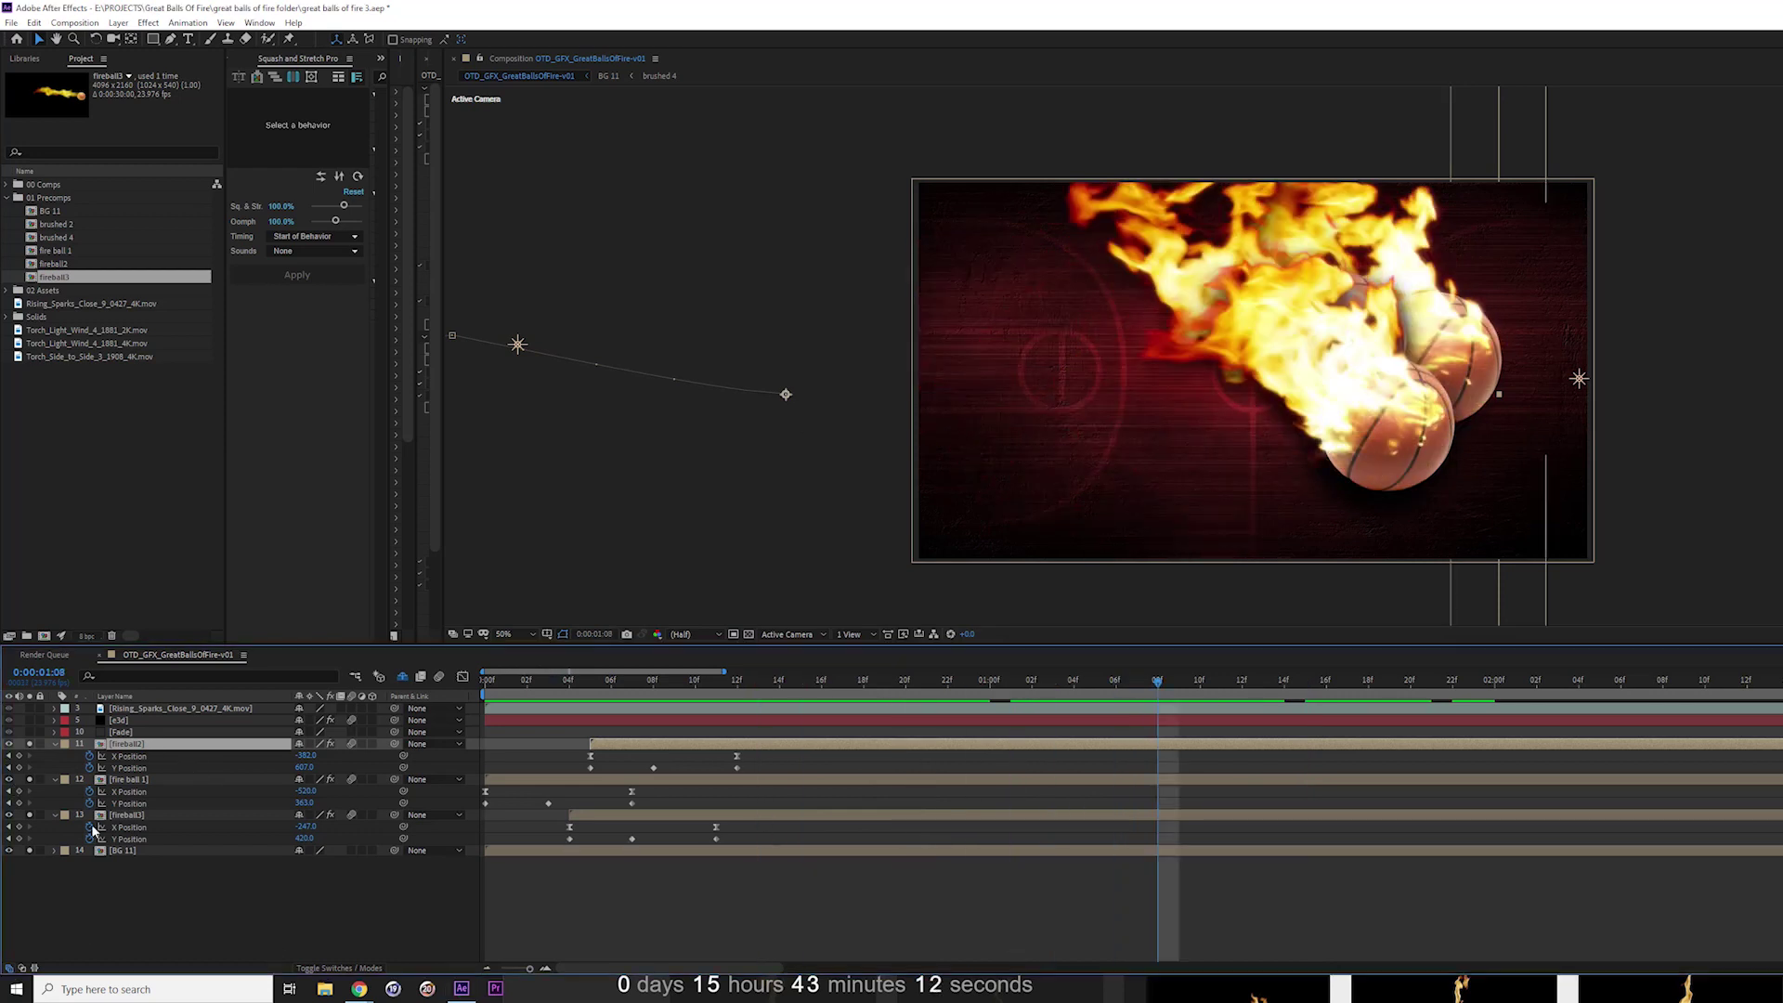
click(54, 746)
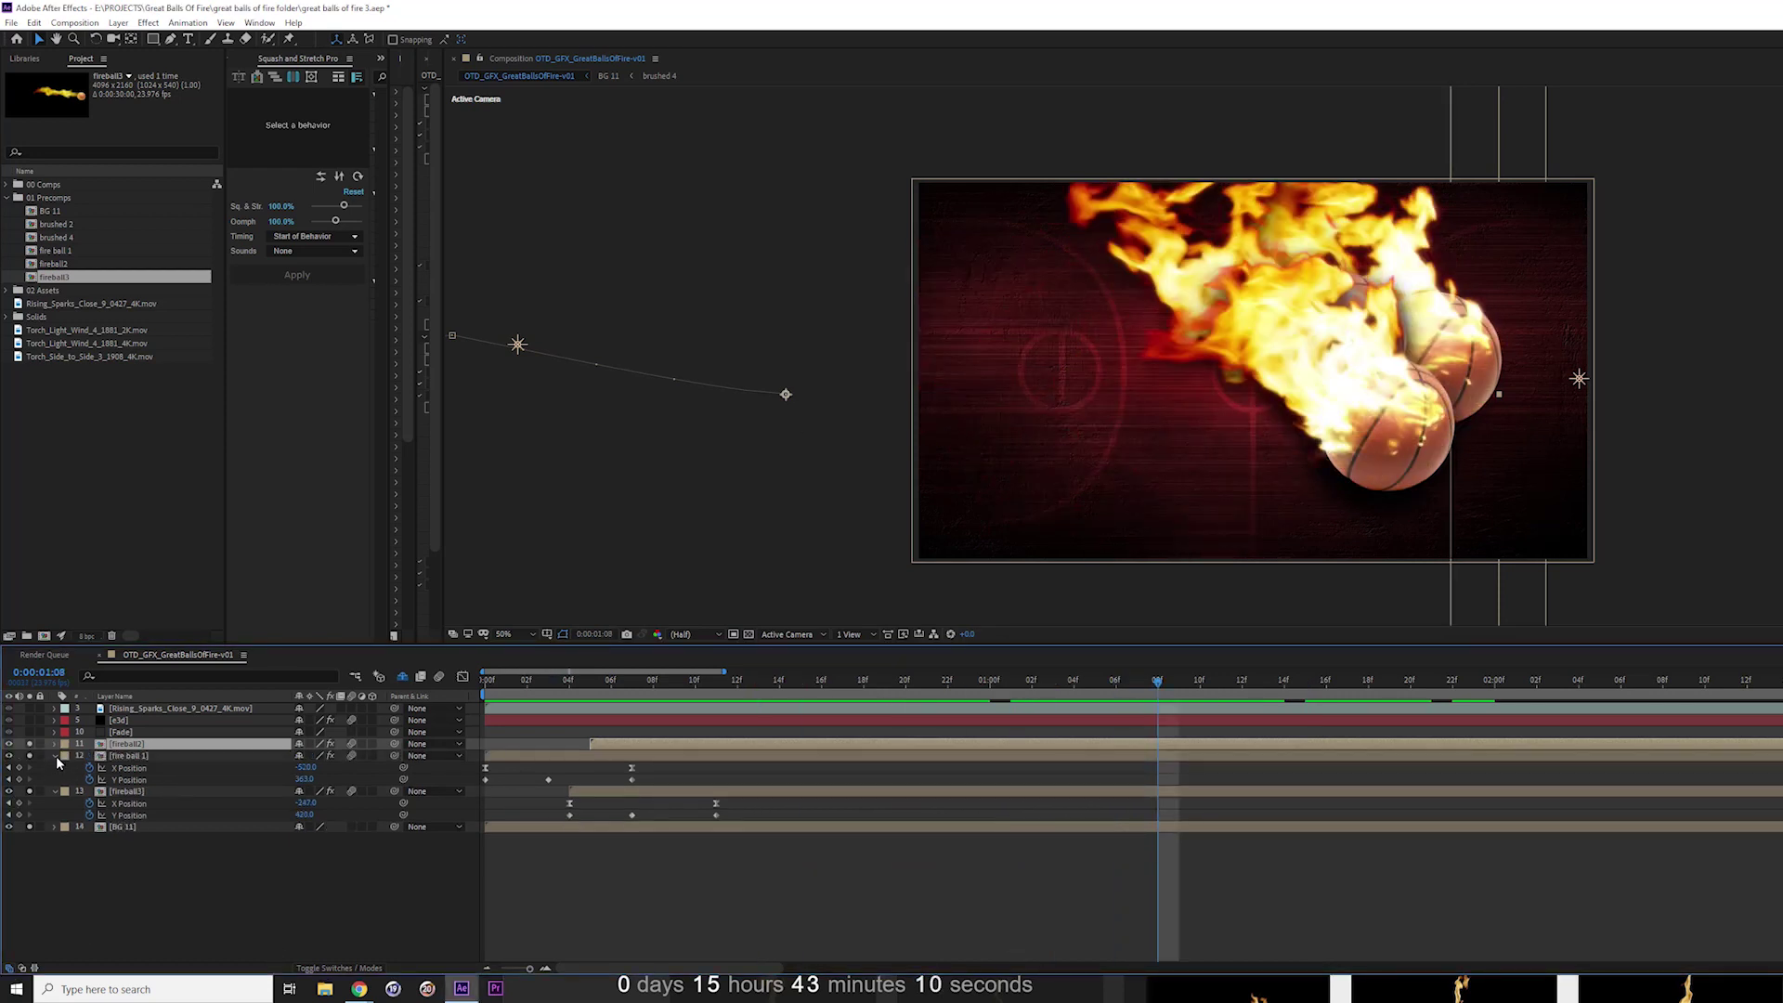
click(56, 756)
click(57, 767)
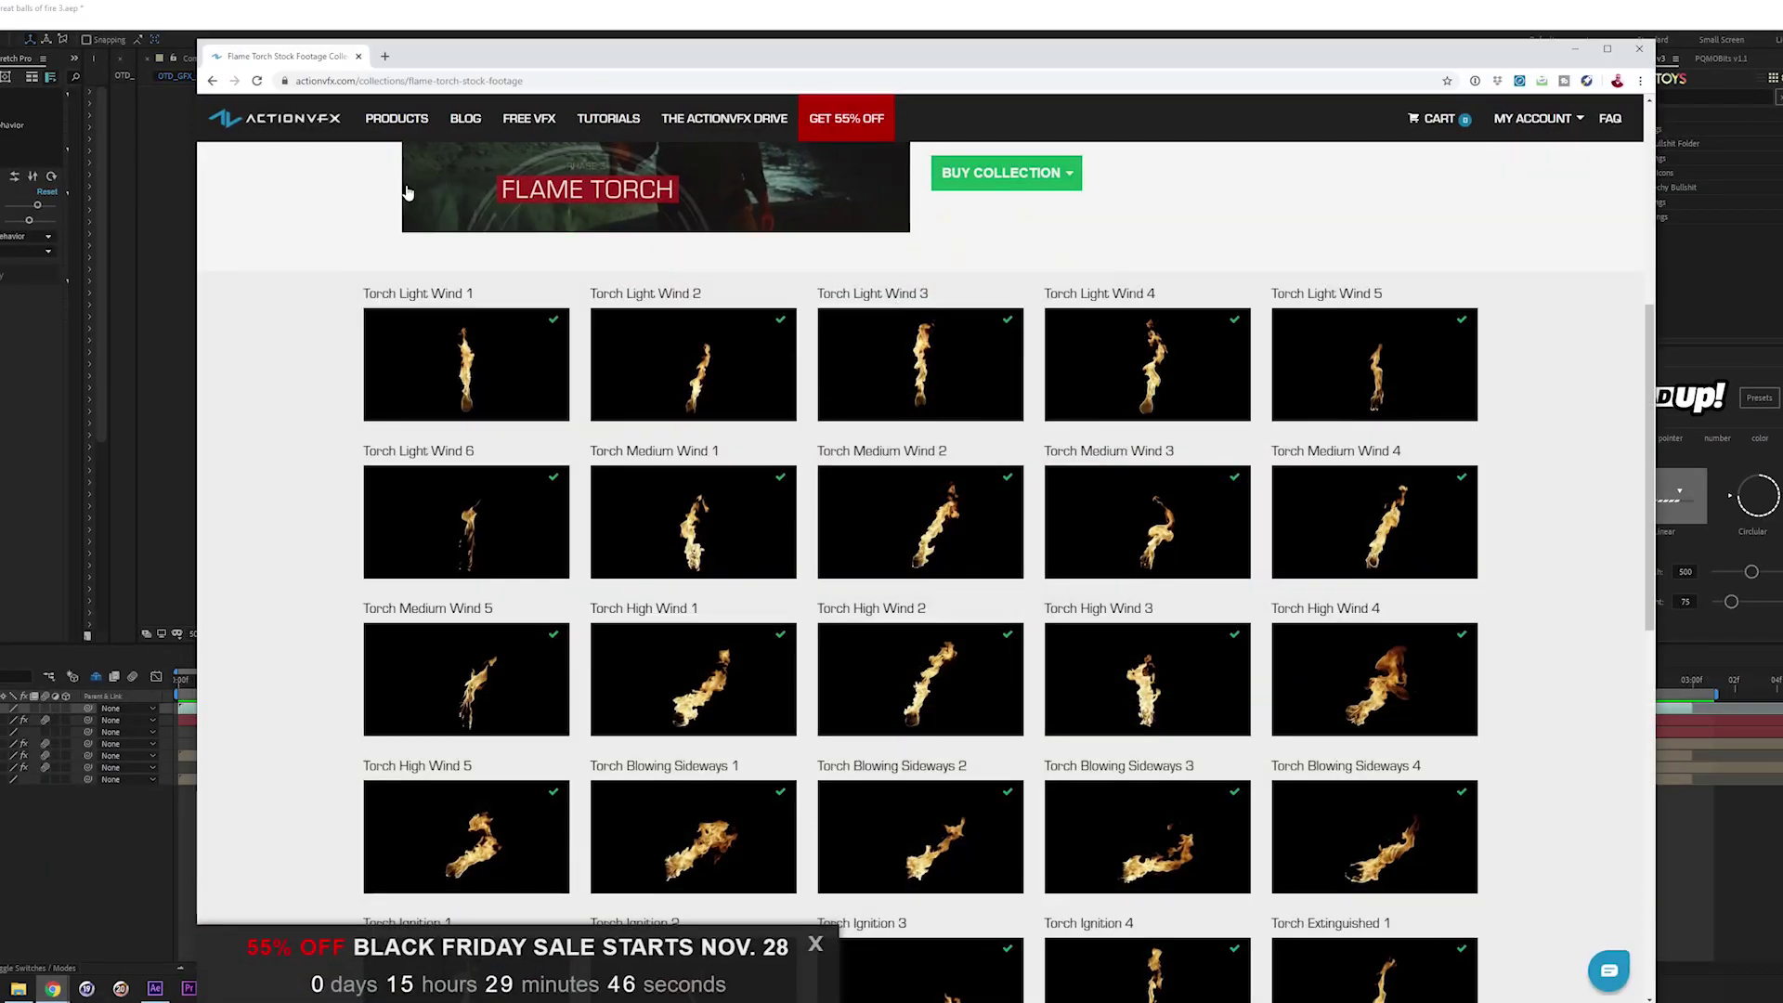
Open Fire Sparks - Close from the Particles category and scroll through its Rising Sparks clips
scroll(668, 381, up, 4)
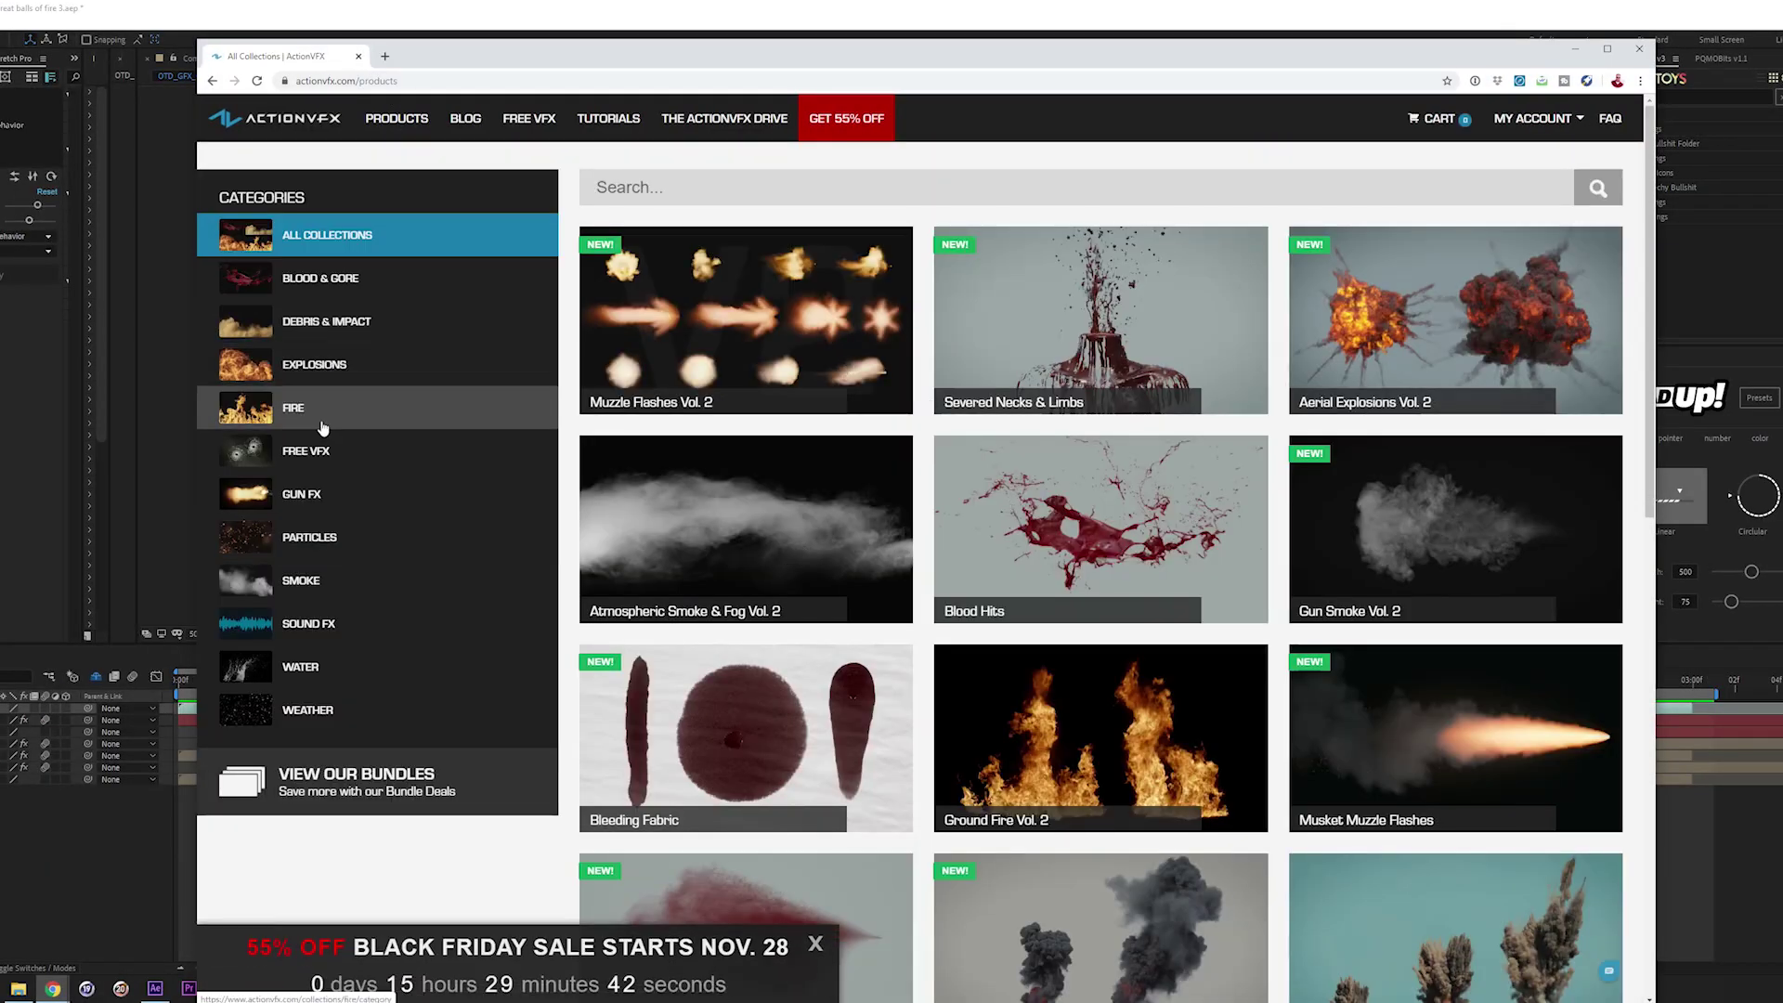
click(1136, 615)
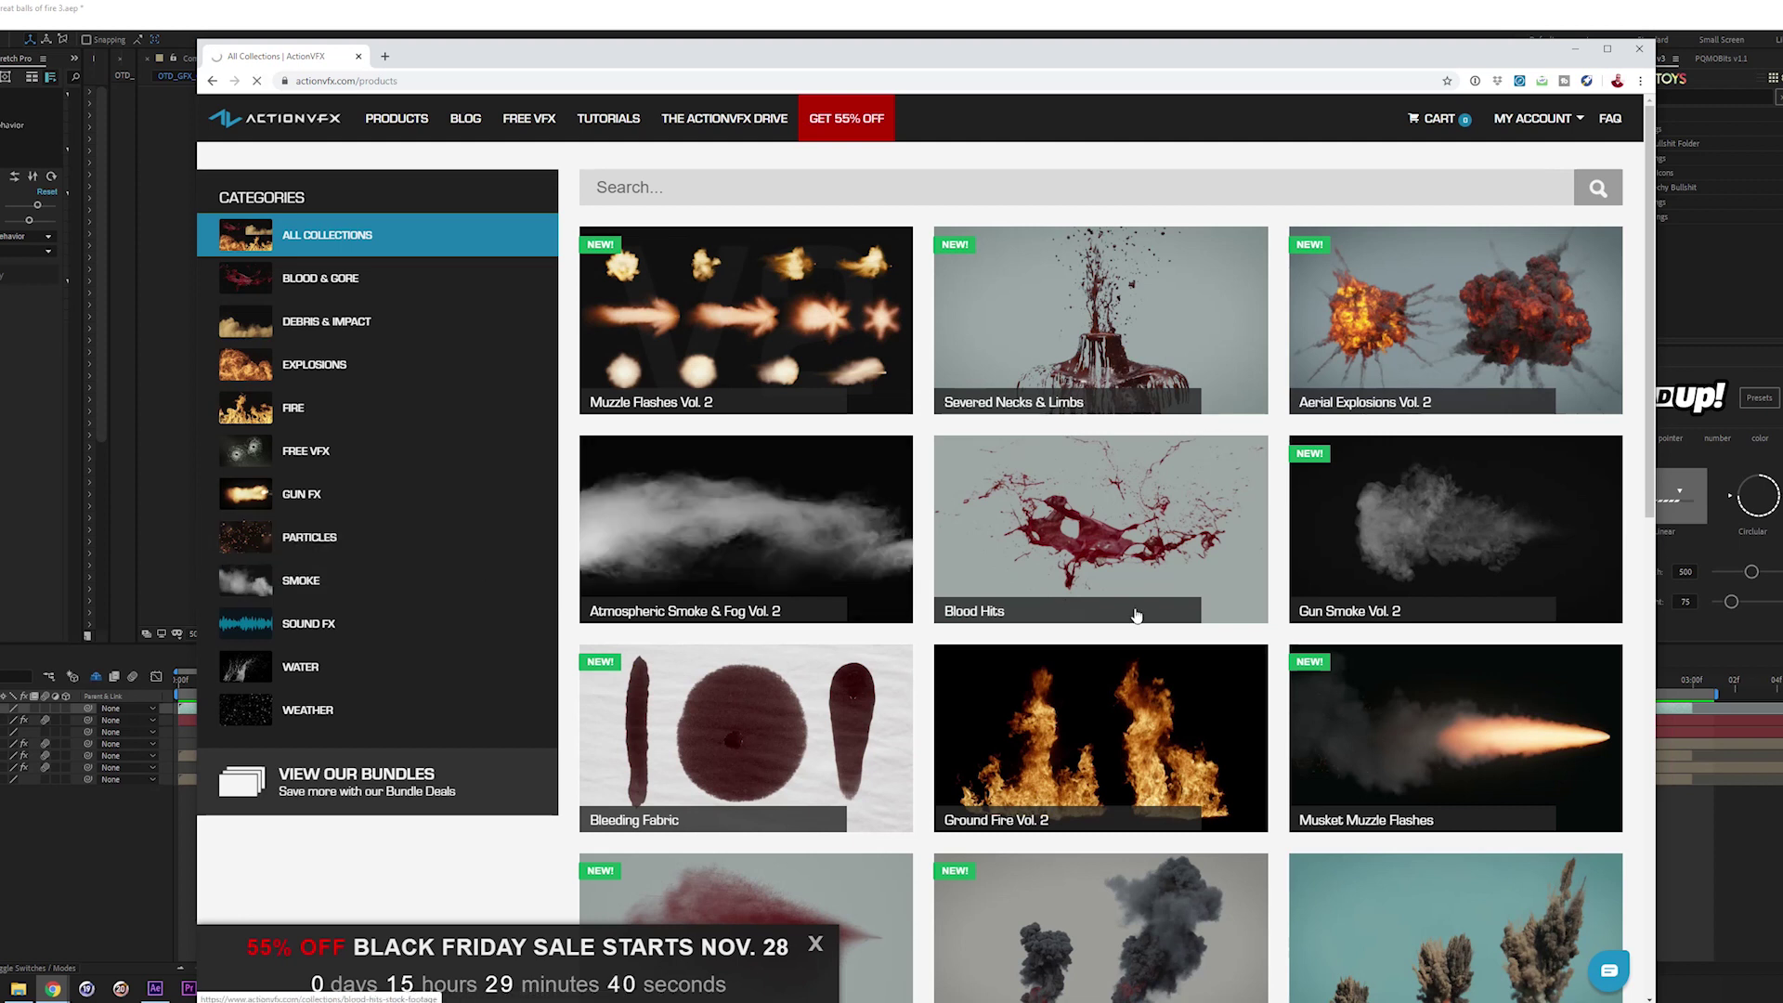
click(309, 536)
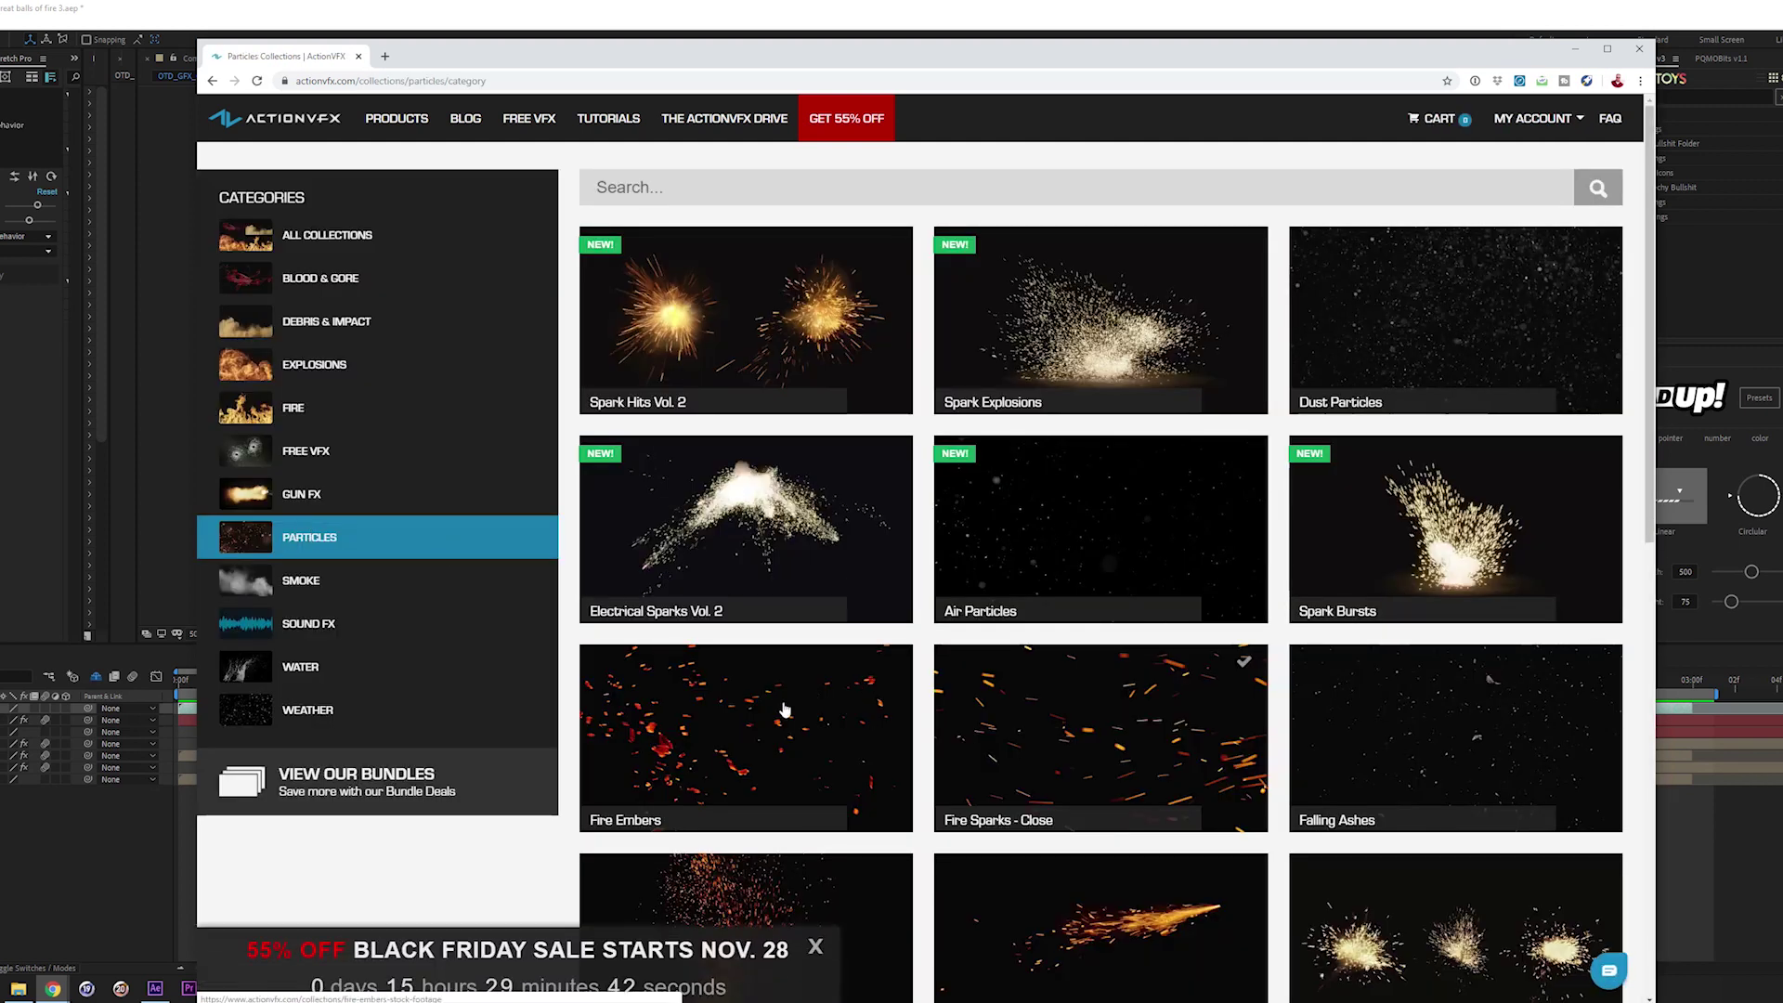
scroll(1110, 615, down, 2)
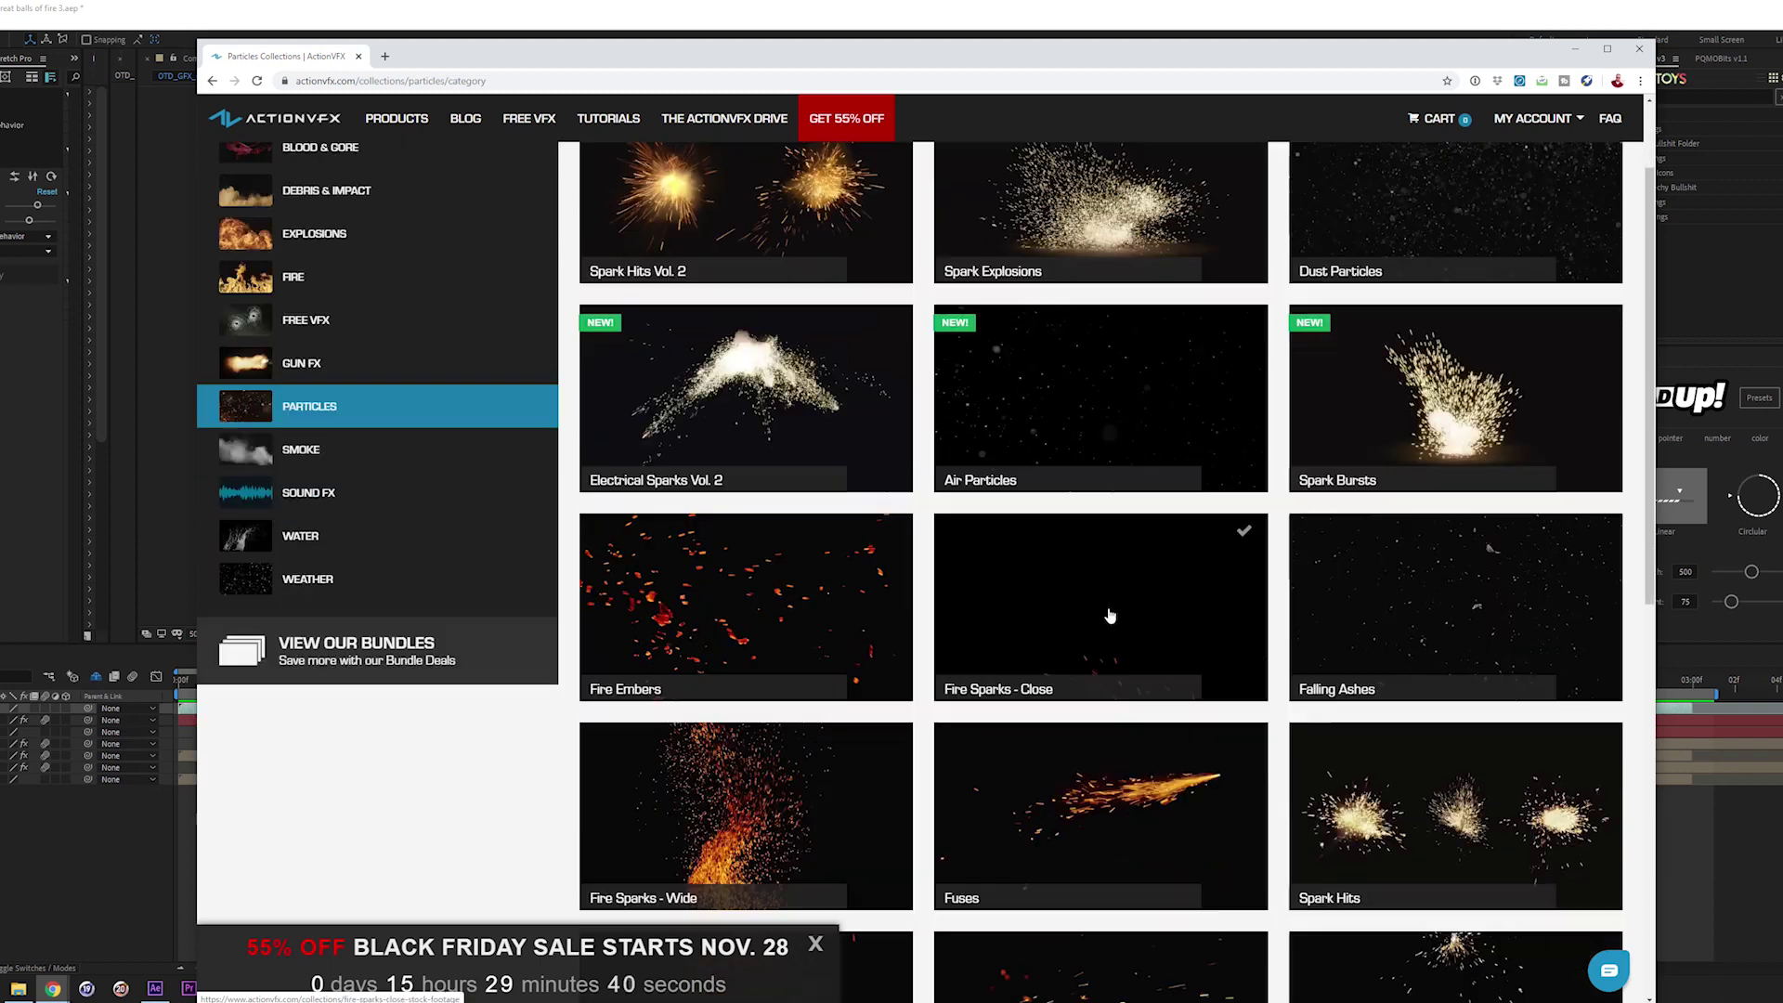
scroll(1110, 616, down, 1)
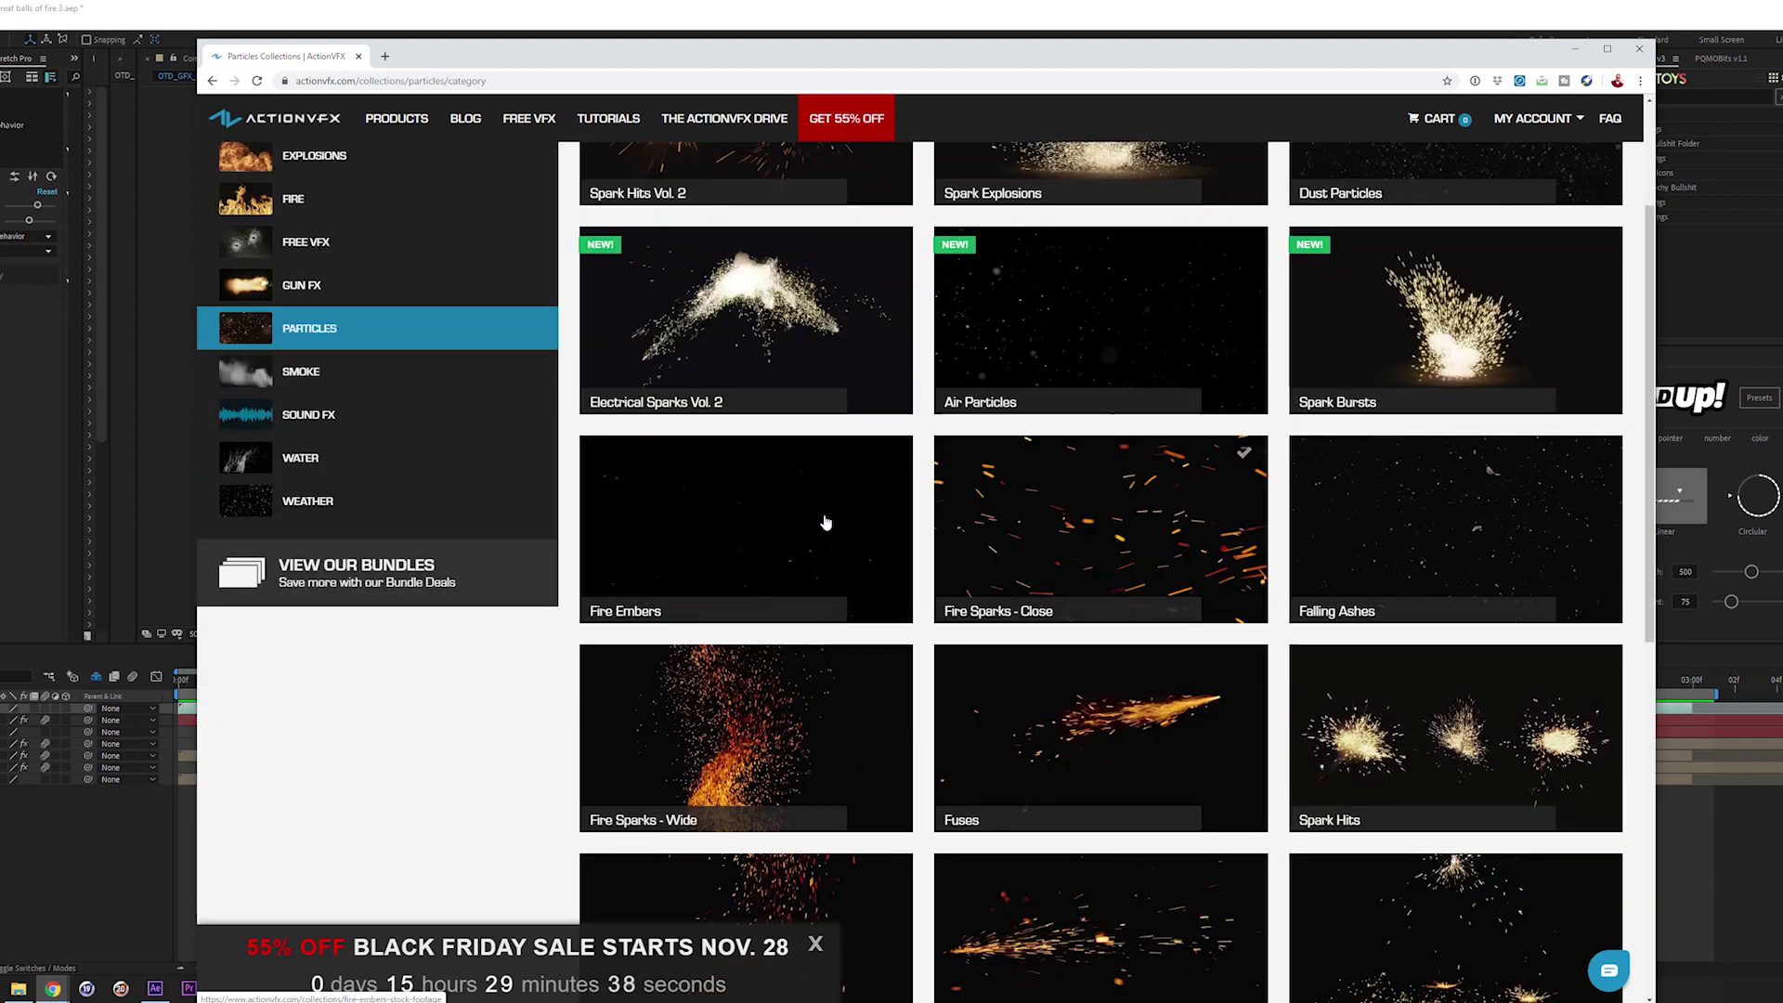
click(826, 522)
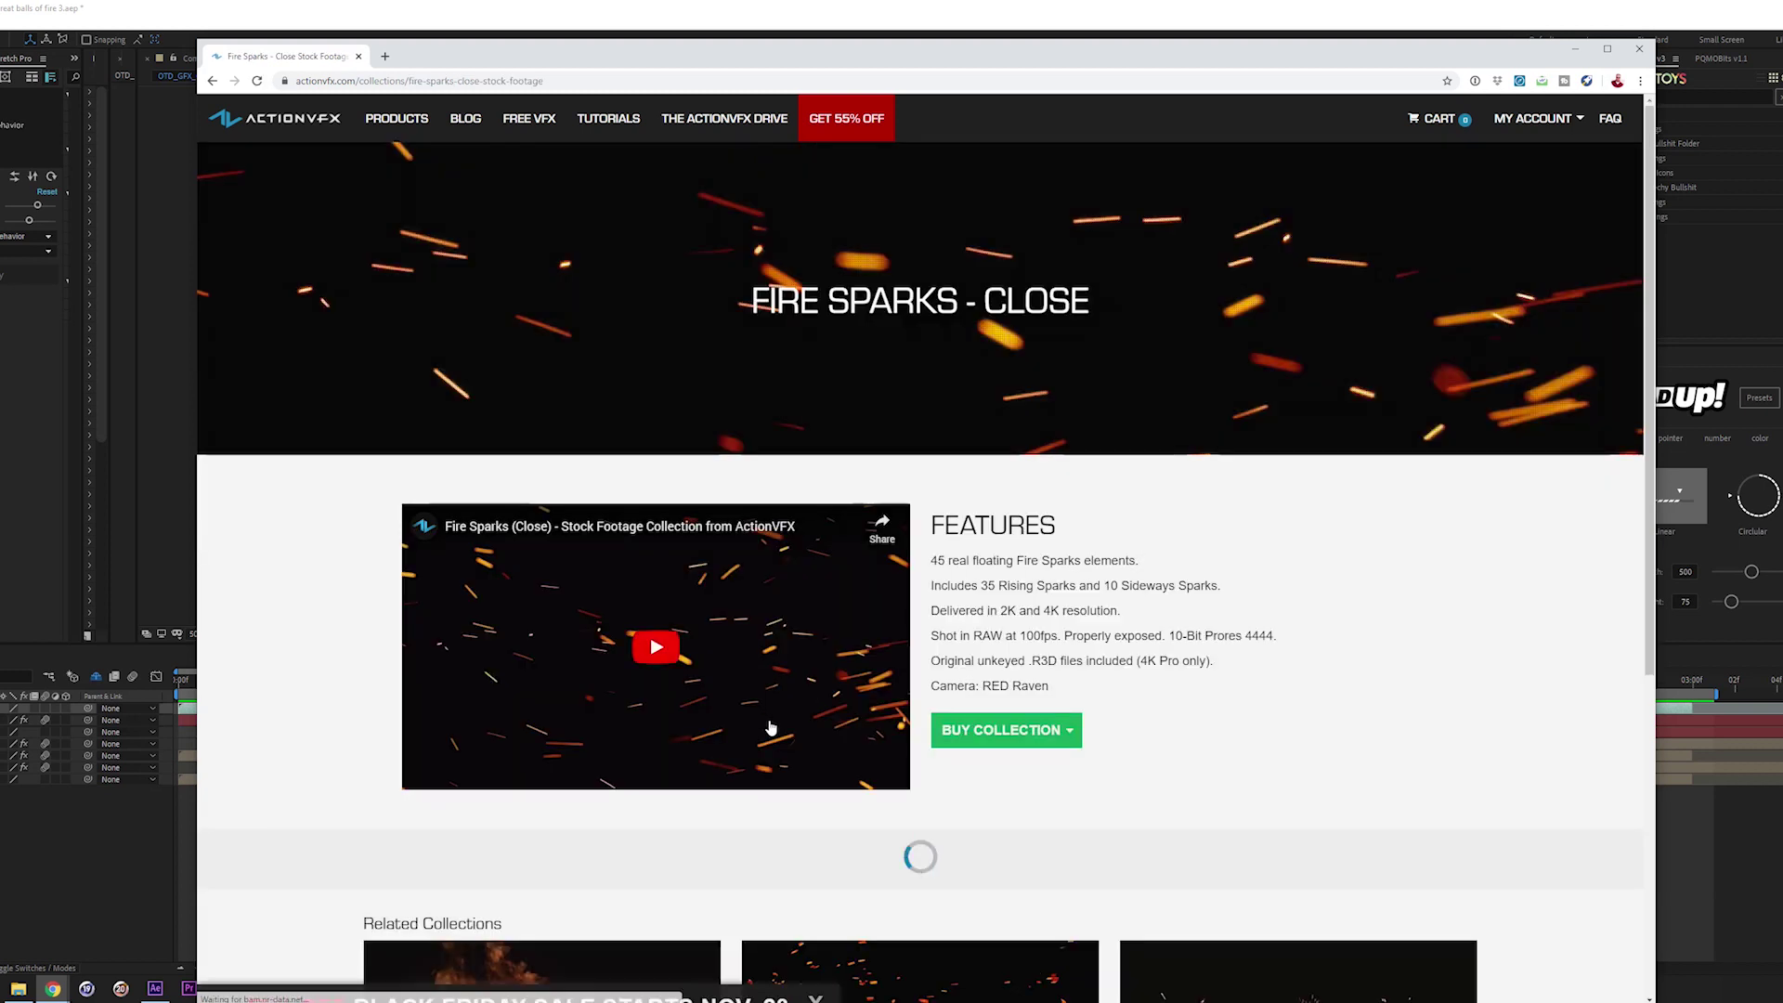
scroll(770, 727, down, 3)
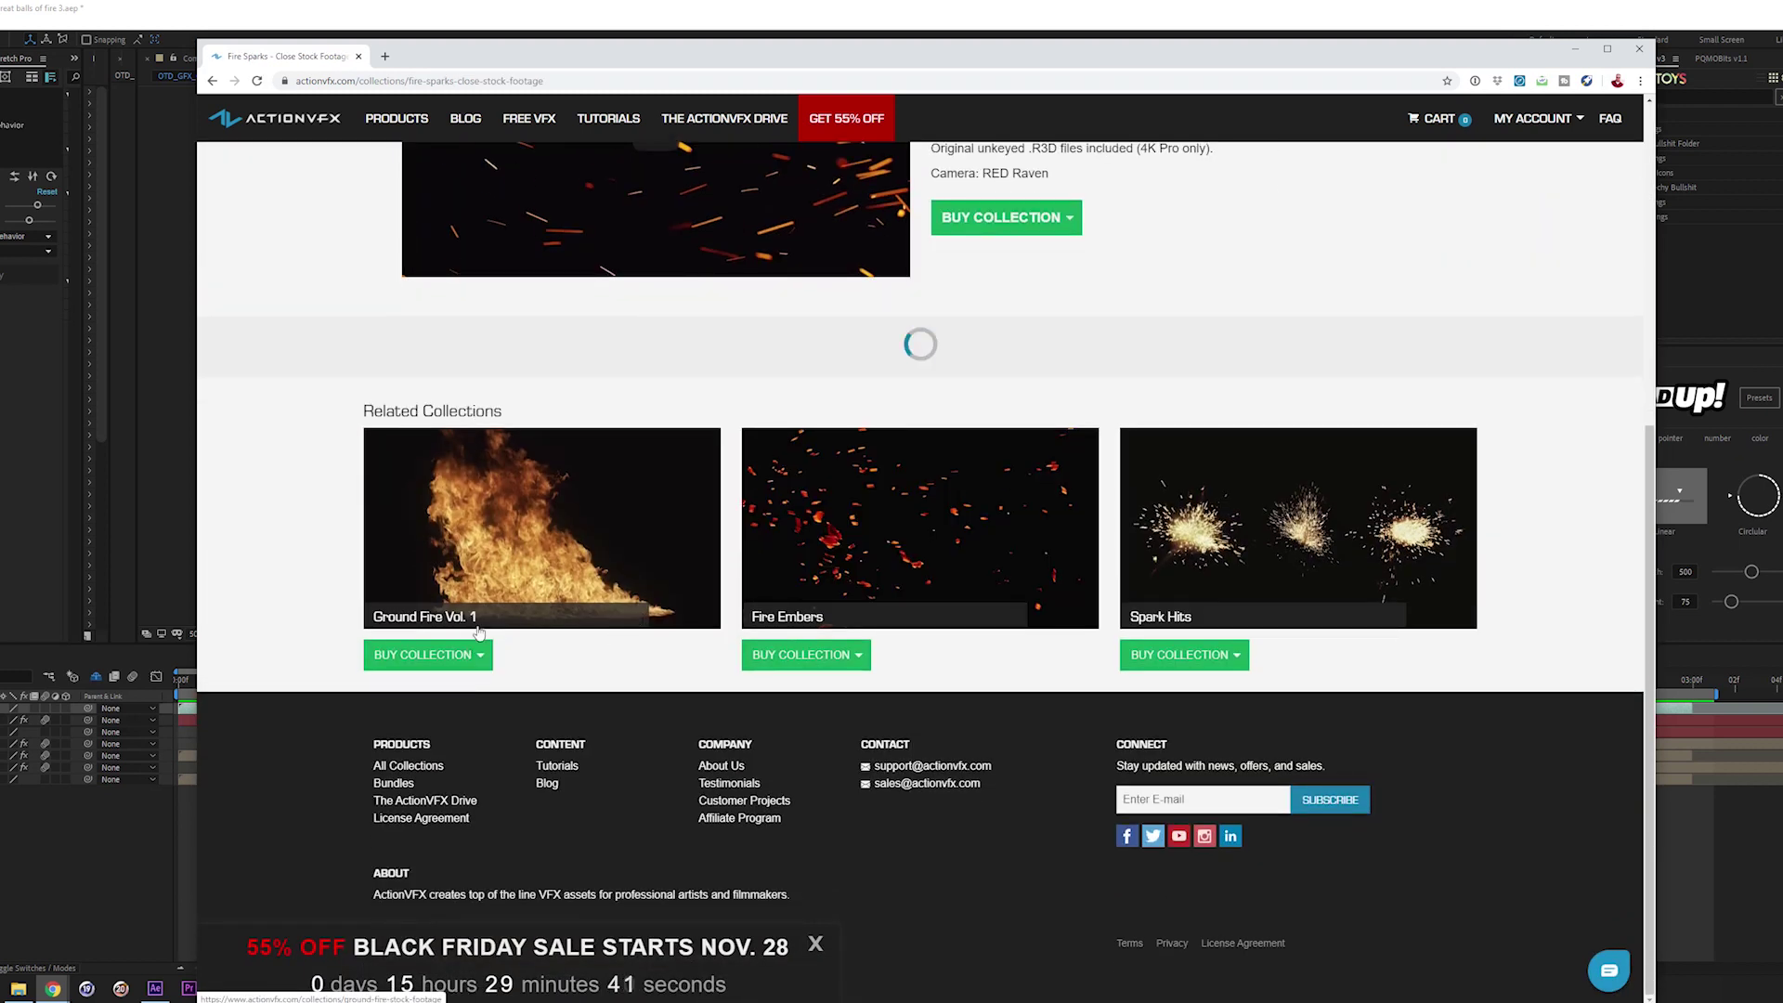
scroll(907, 504, up, 3)
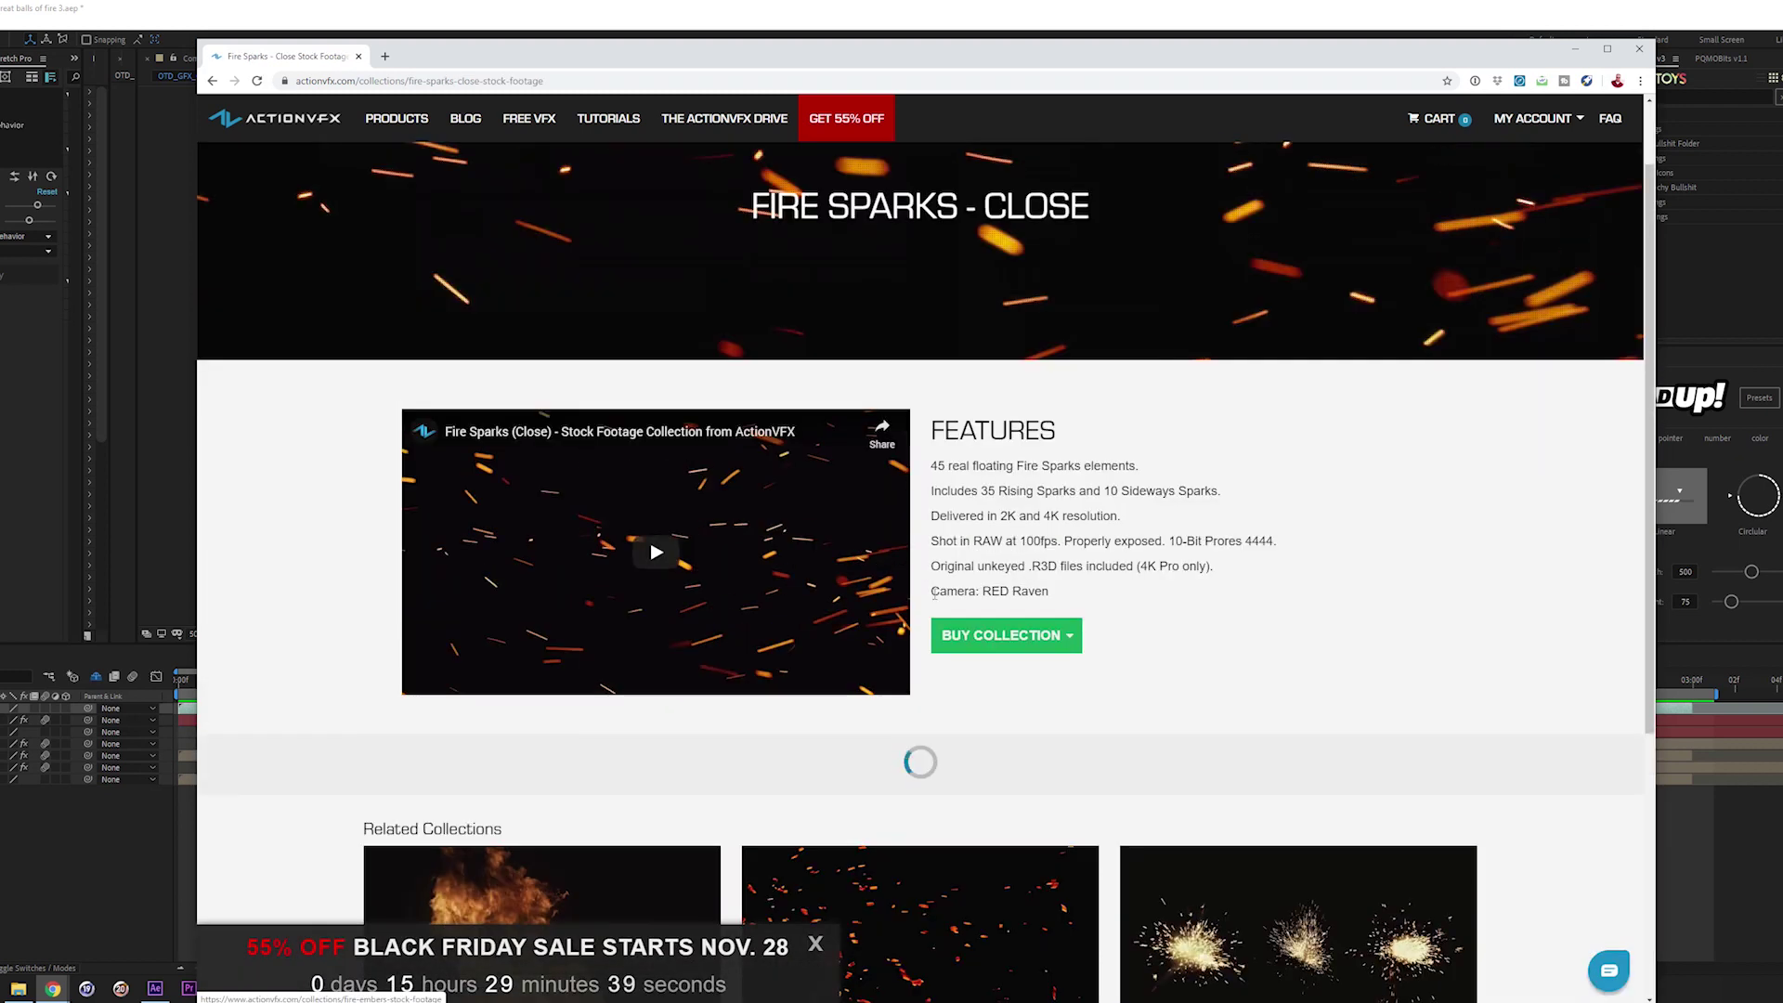
scroll(919, 548, down, 3)
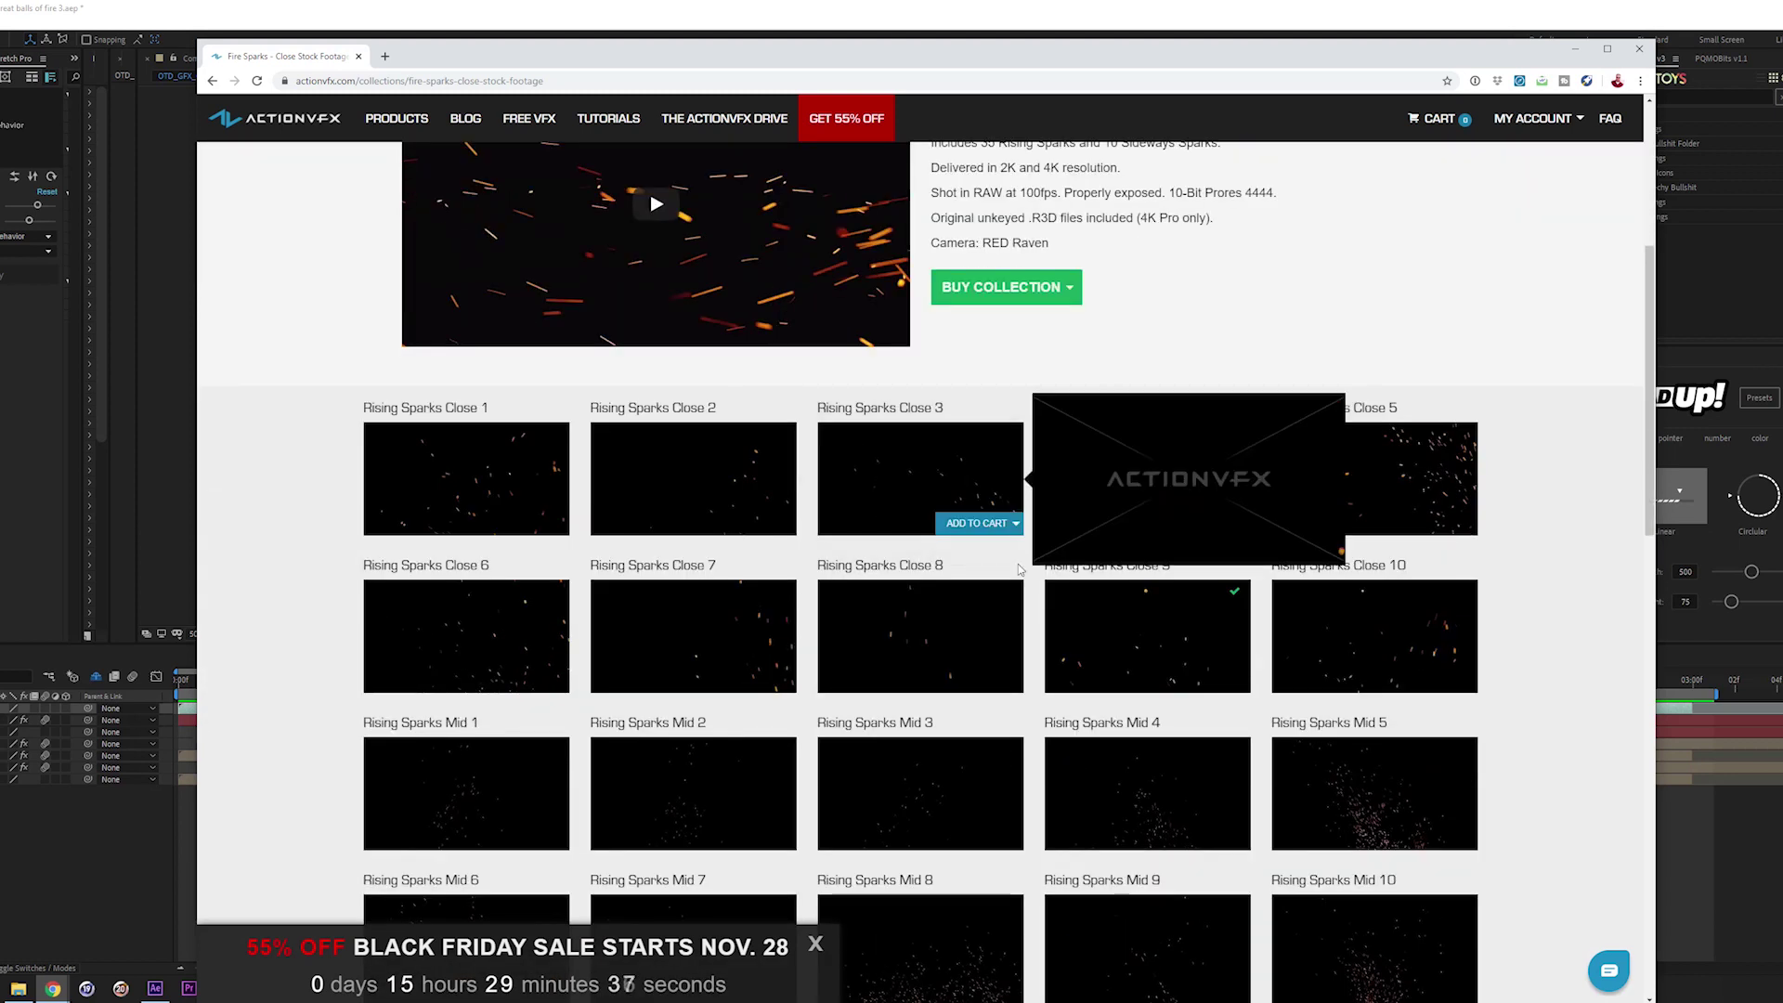
scroll(1067, 557, down, 5)
scroll(1318, 543, down, 5)
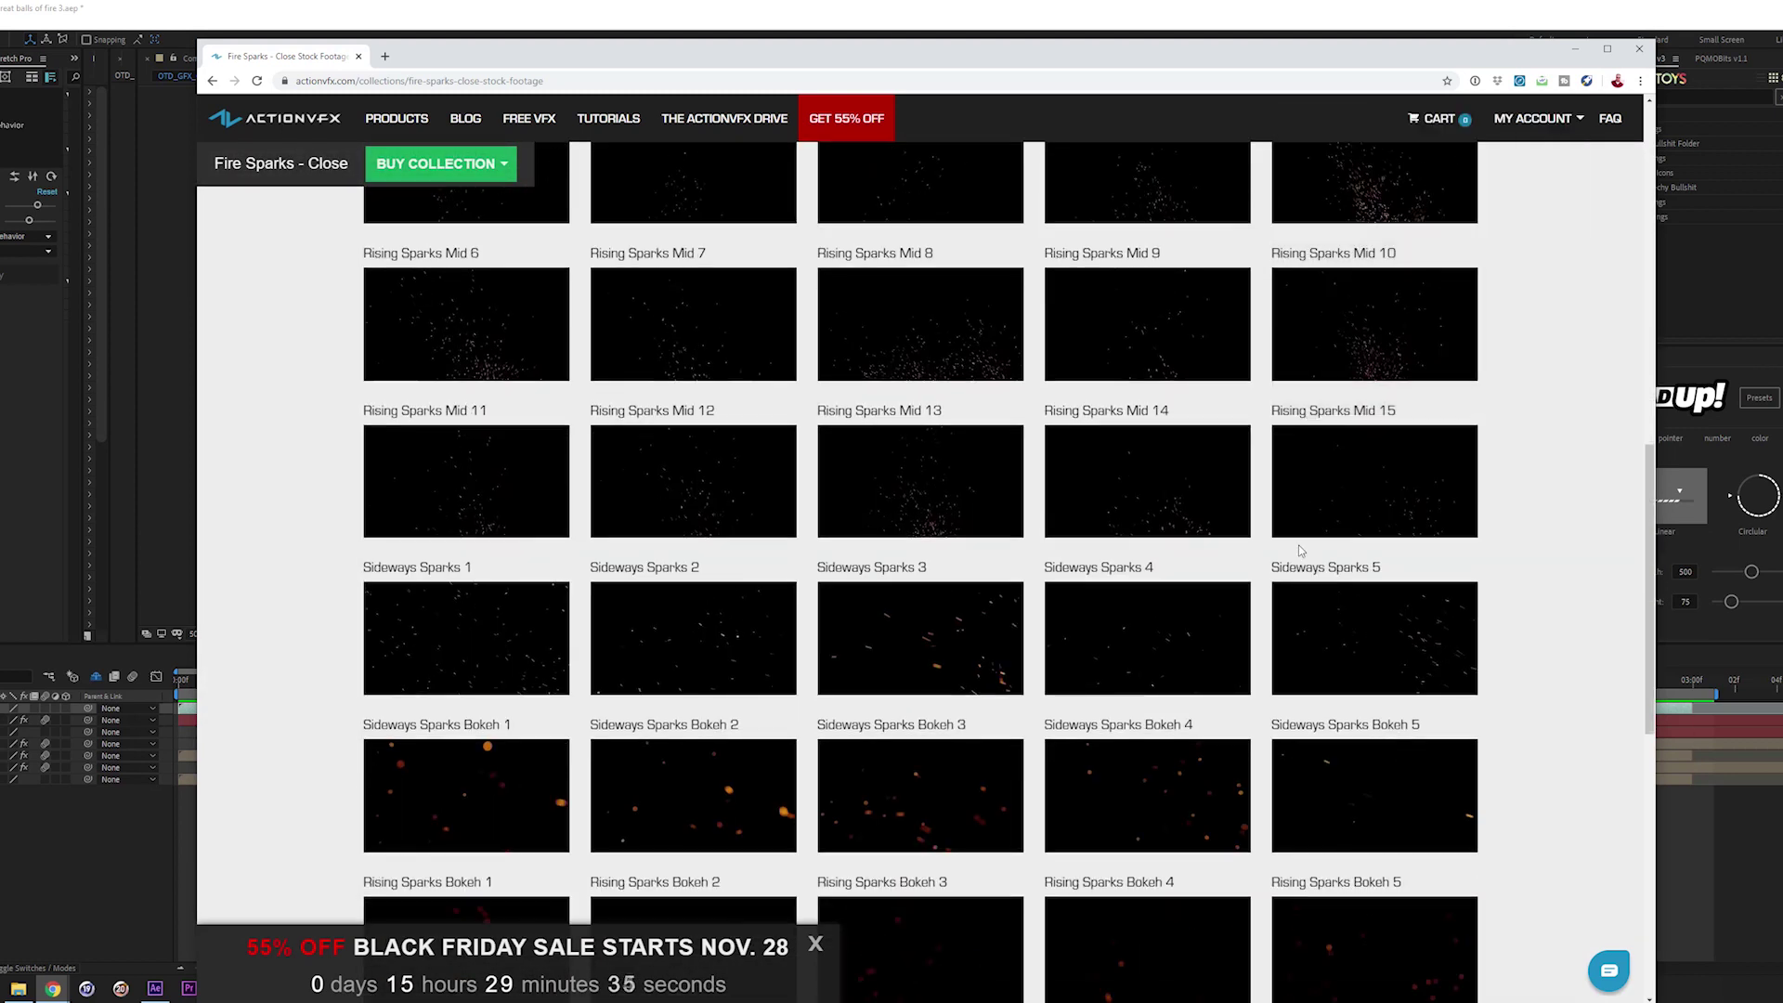